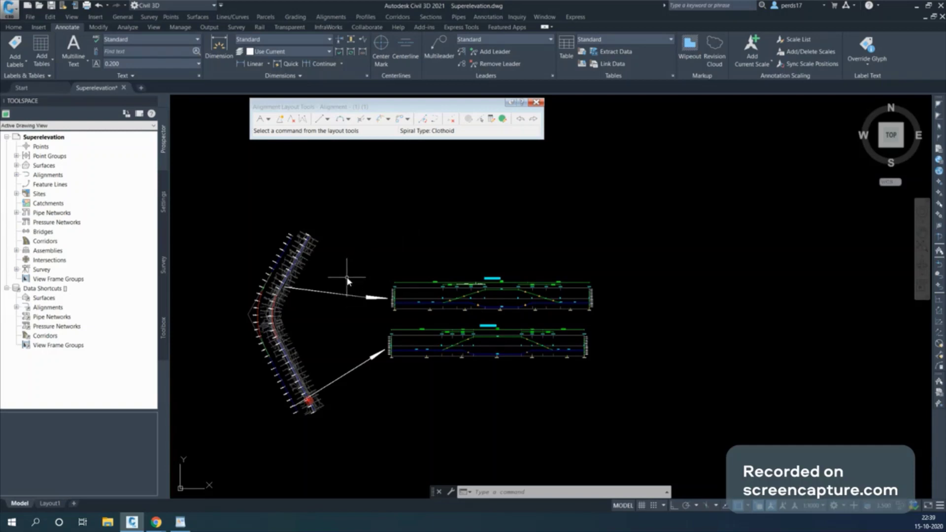
# Examine the road alignment with its superelevation views, the centrifugal force image and the runoff and runout diagram.
pyautogui.scroll(4, 258, 317)
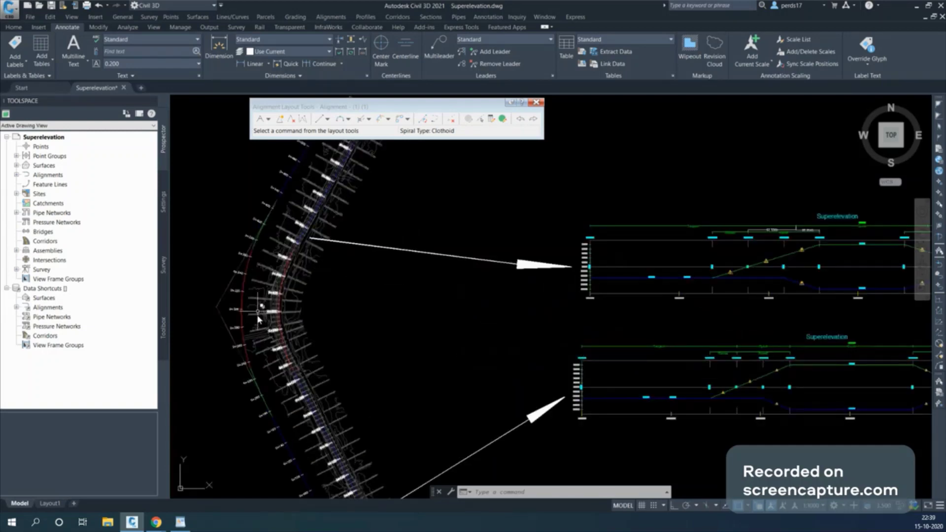
pyautogui.scroll(-4, 267, 323)
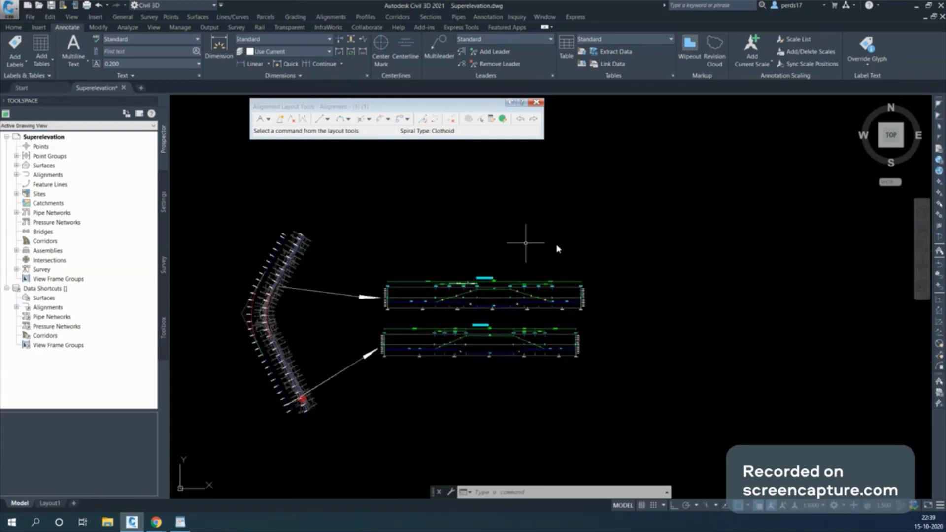
pyautogui.scroll(-3, 433, 279)
pyautogui.scroll(-5, 539, 274)
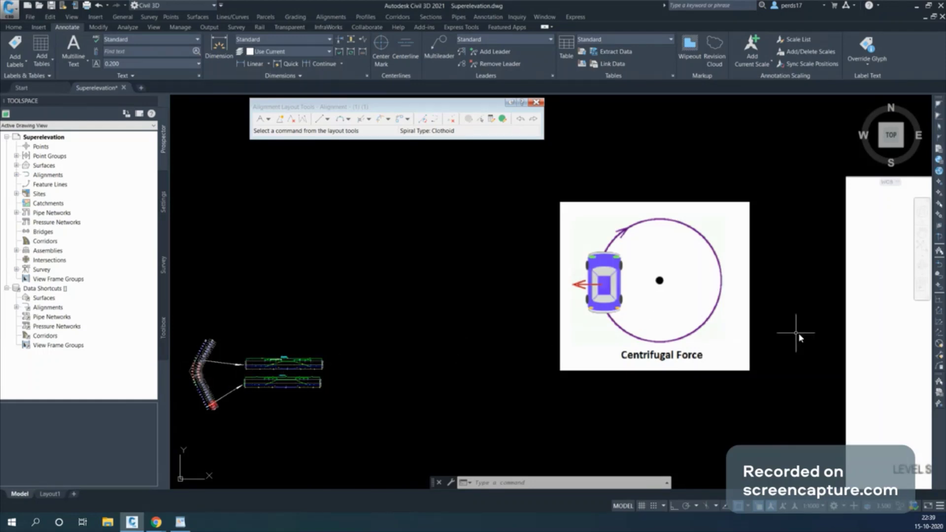
pyautogui.moveTo(409, 335)
pyautogui.mouseDown(button='middle')
pyautogui.moveTo(369, 324)
pyautogui.moveTo(391, 310)
pyautogui.mouseUp(button='middle')
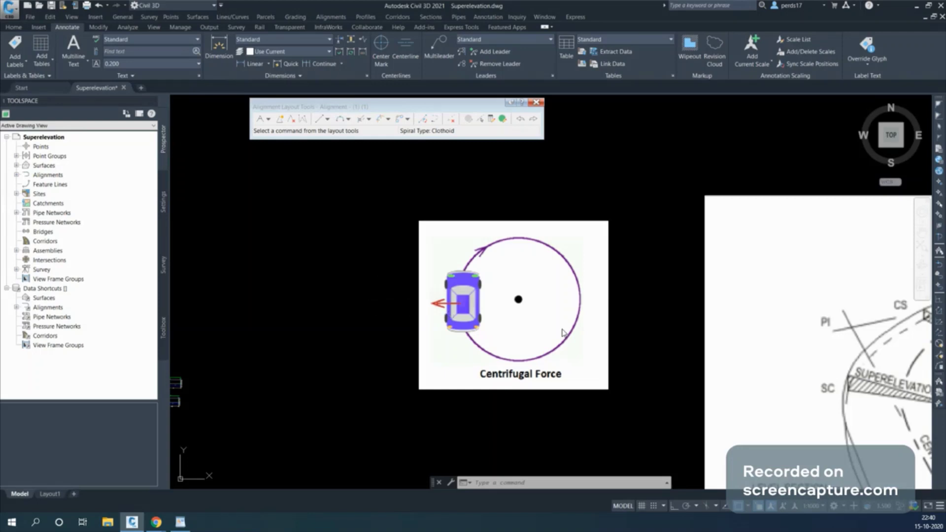
pyautogui.moveTo(699, 423)
pyautogui.mouseDown(button='middle')
pyautogui.moveTo(591, 351)
pyautogui.moveTo(503, 324)
pyautogui.moveTo(387, 321)
pyautogui.mouseUp(button='middle')
pyautogui.scroll(-4, 444, 315)
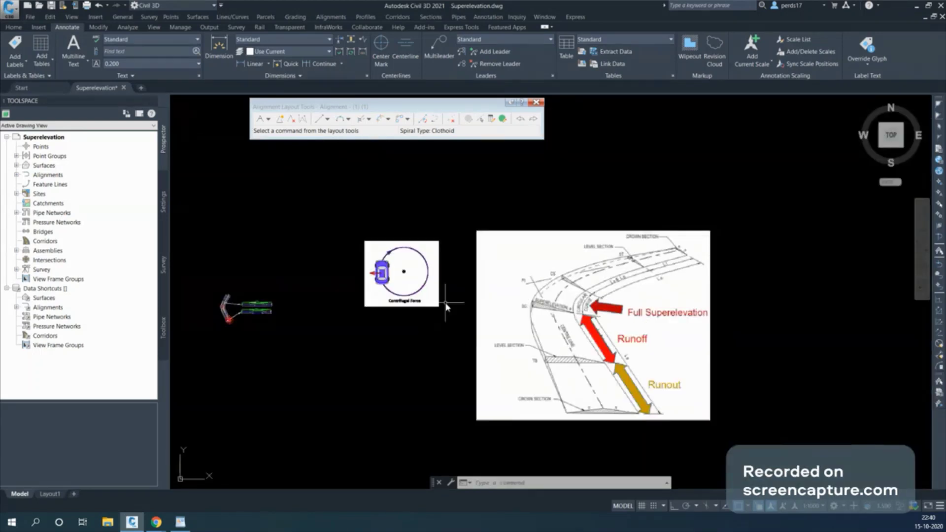
pyautogui.scroll(2, 572, 333)
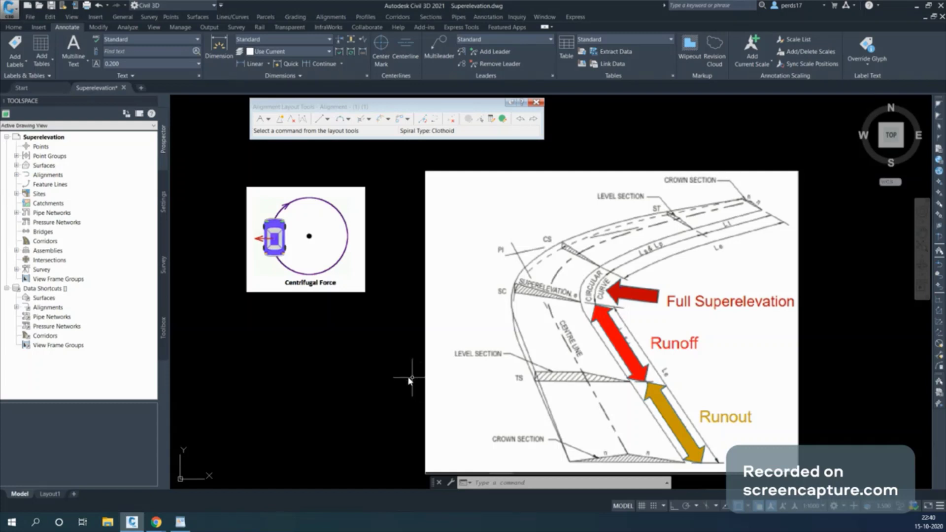
pyautogui.moveTo(382, 376); pyautogui.dragTo(374, 306, button='middle')
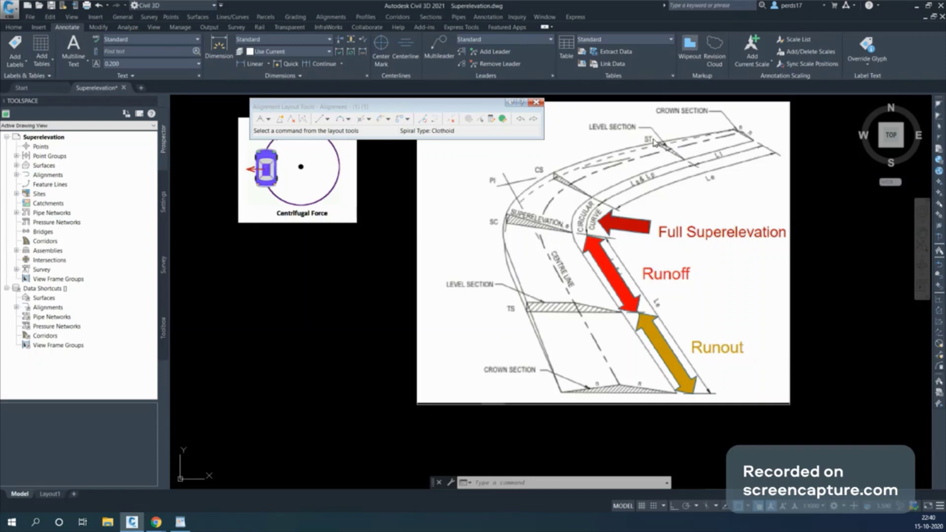
pyautogui.scroll(-3, 660, 148)
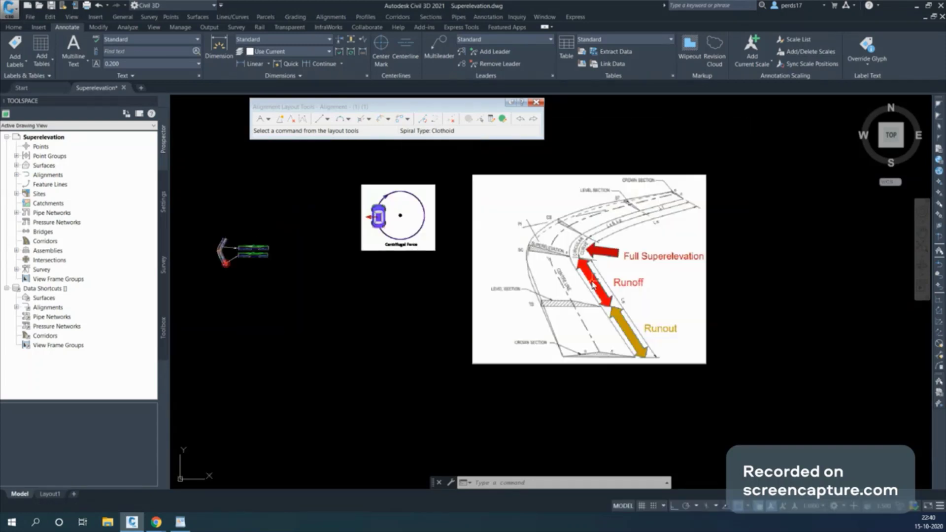
pyautogui.scroll(2, 570, 298)
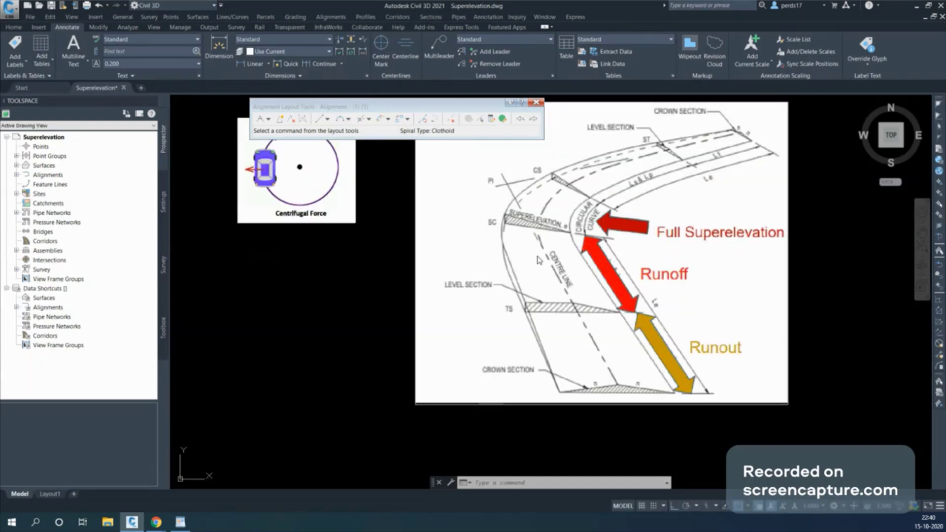
# Review the alignment geometry point abbreviations in the drawing settings, and close the settings without changes.
pyautogui.click(165, 199)
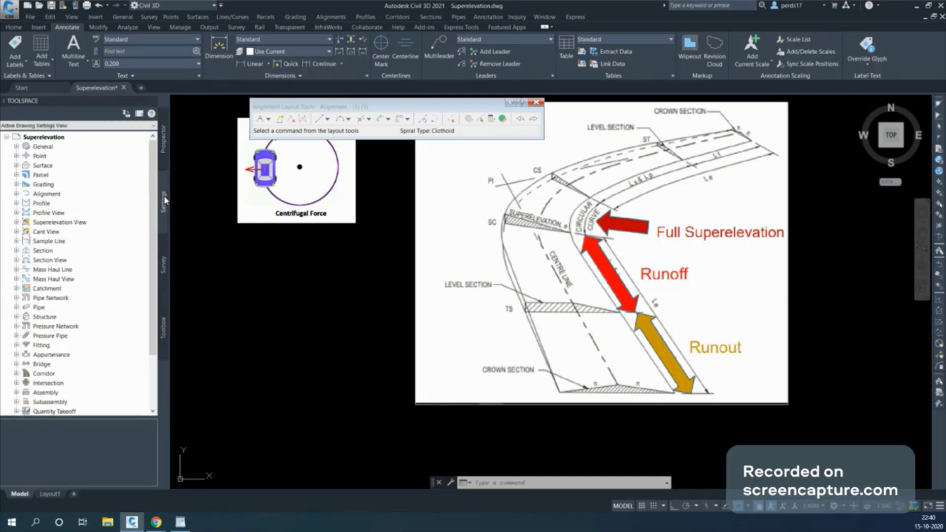
pyautogui.rightClick(71, 138)
pyautogui.click(104, 144)
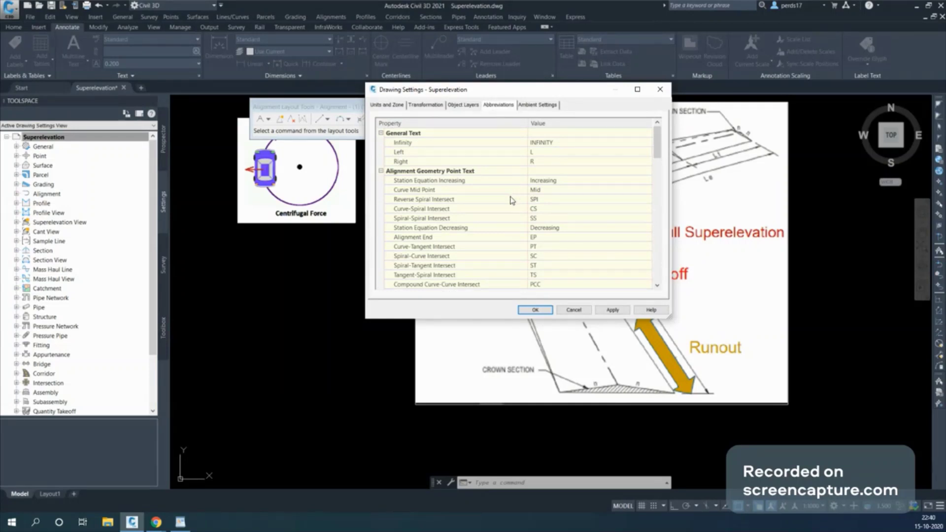
pyautogui.scroll(-1, 491, 210)
pyautogui.scroll(-1, 476, 183)
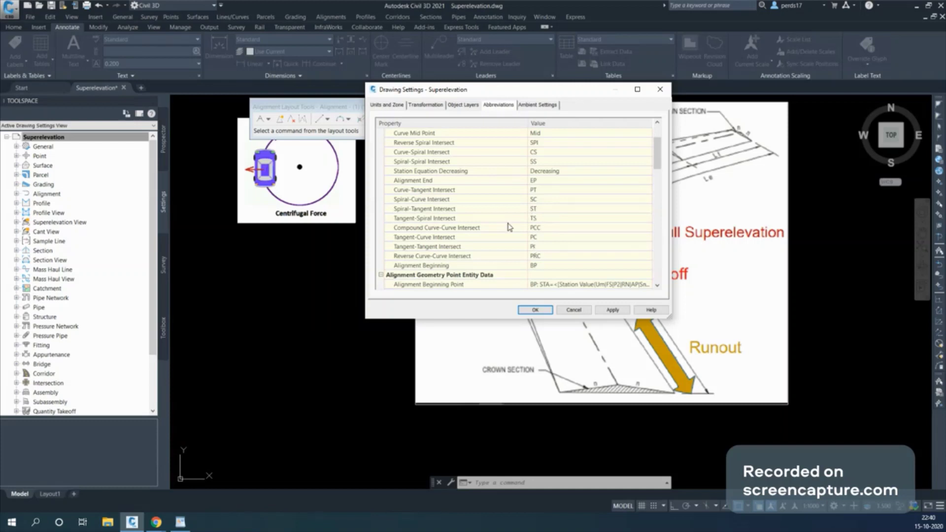
pyautogui.click(574, 311)
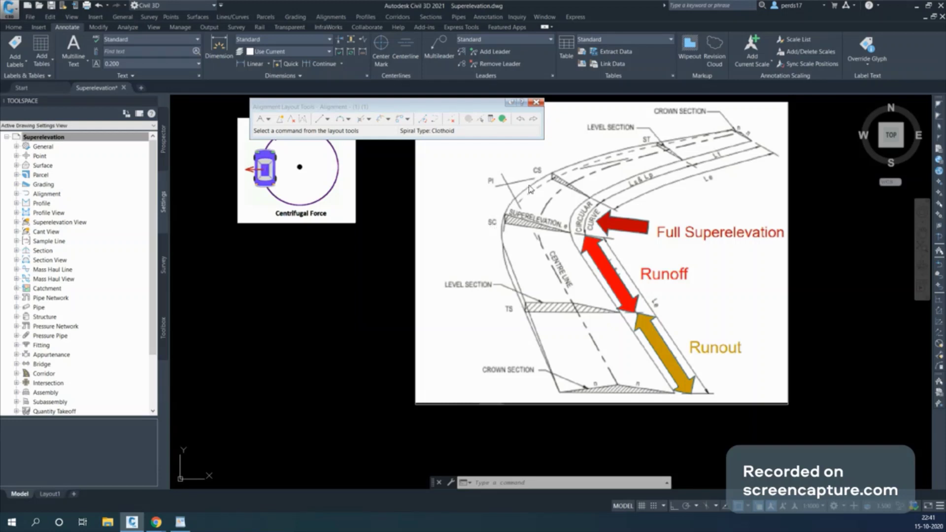
# Examine the crown, level and full superelevation sections and the runoff and runout zones in the reference diagram.
pyautogui.moveTo(540, 179); pyautogui.dragTo(495, 224, button='middle')
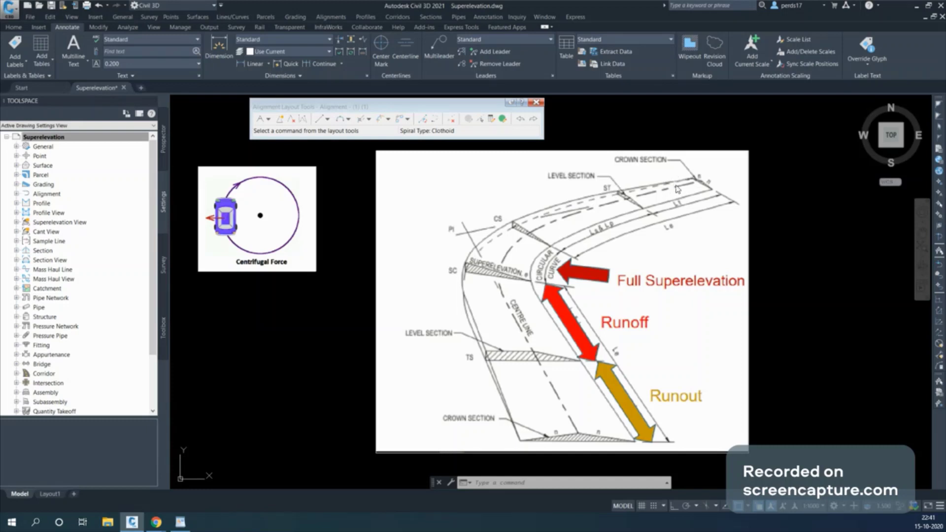
pyautogui.scroll(-2, 670, 191)
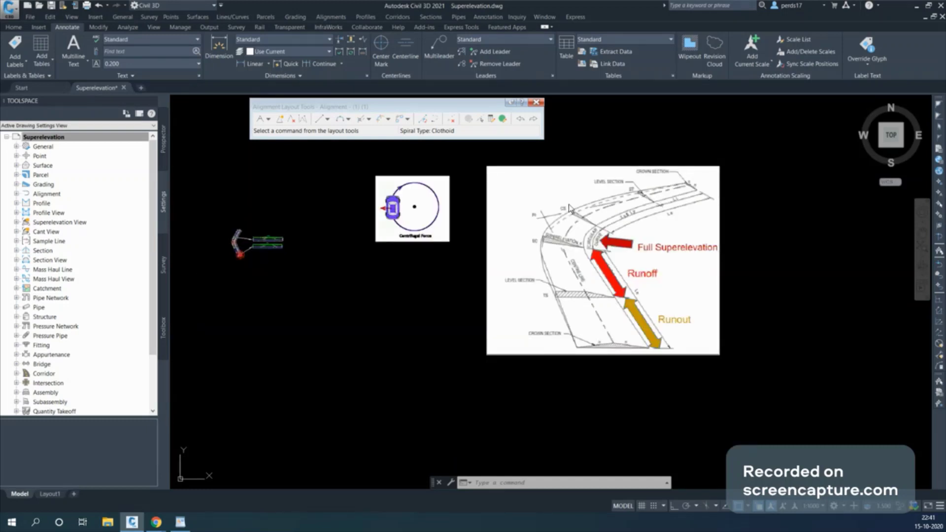
pyautogui.scroll(2, 565, 210)
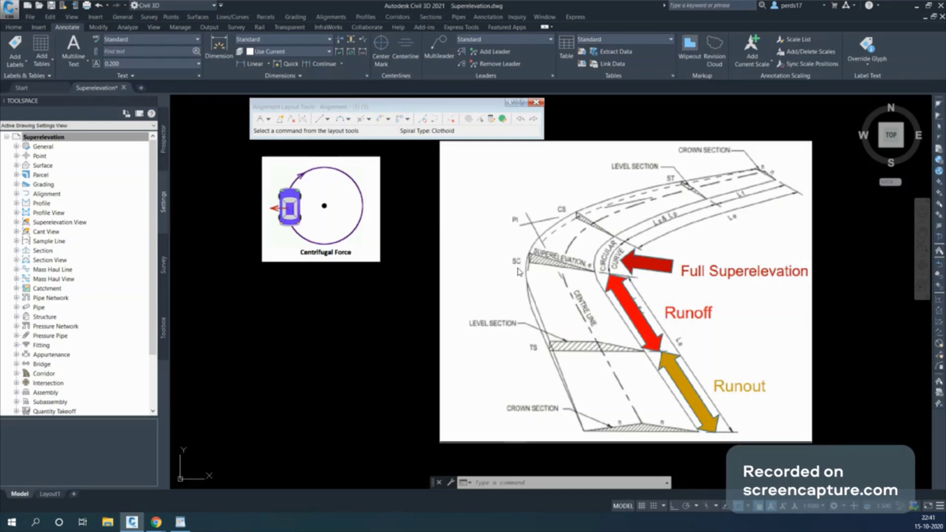
pyautogui.scroll(-2, 516, 266)
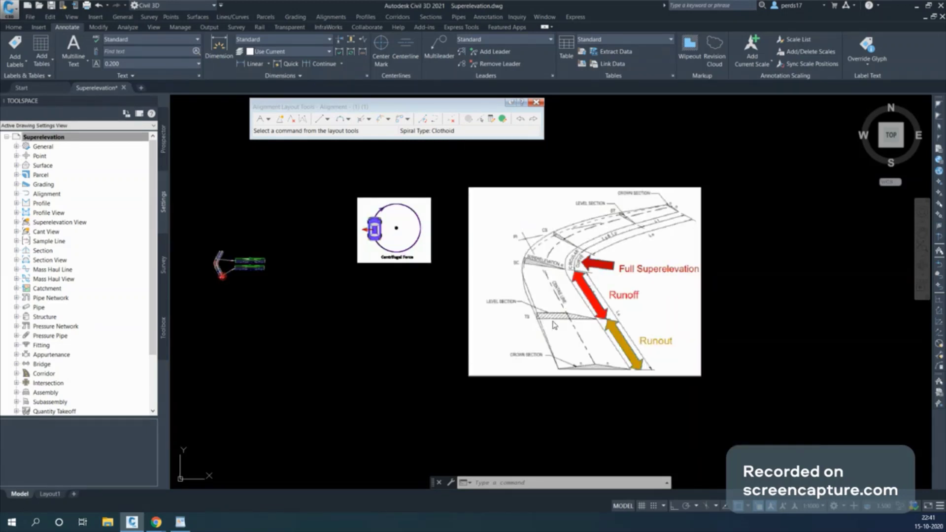
pyautogui.scroll(2, 569, 323)
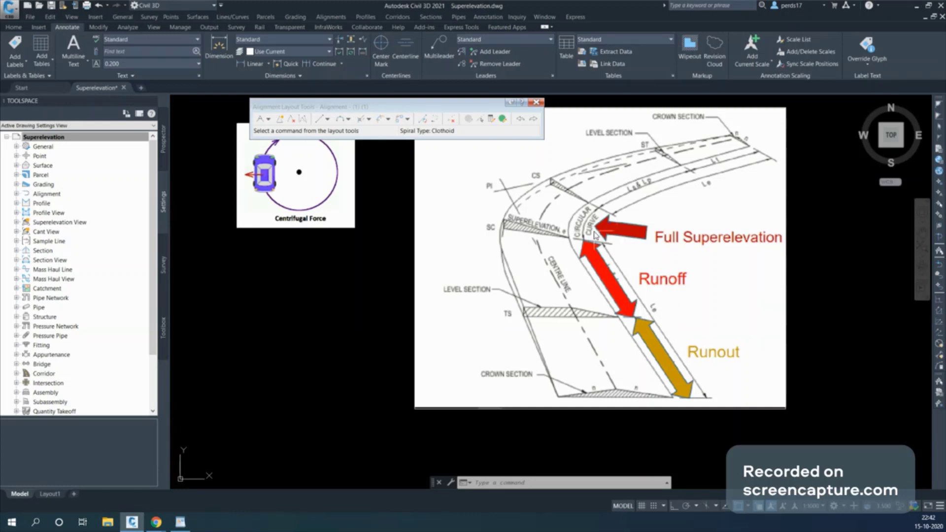
pyautogui.moveTo(596, 235); pyautogui.dragTo(626, 276, button='middle')
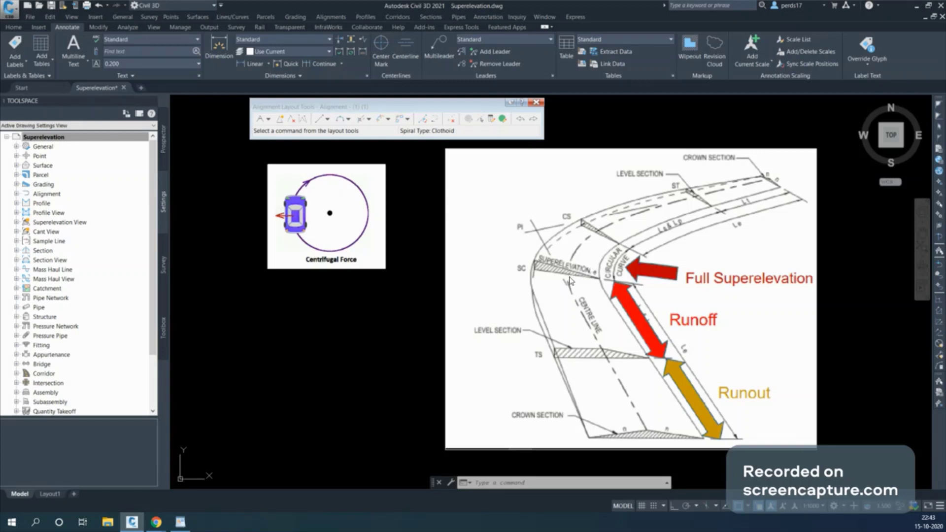
pyautogui.scroll(-2, 612, 266)
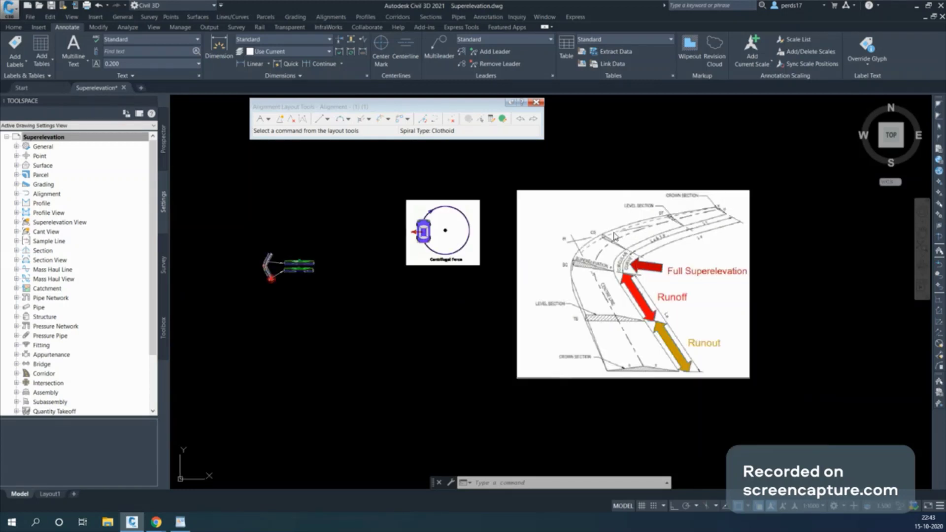
# Select the outer alignment at its curve and show the superelevation commands available for it.
pyautogui.scroll(-2, 711, 248)
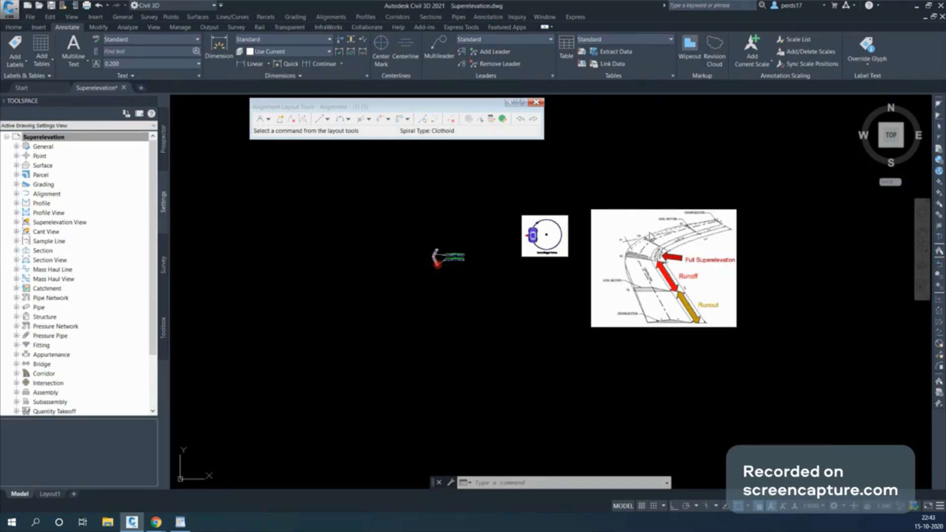
pyautogui.scroll(5, 446, 259)
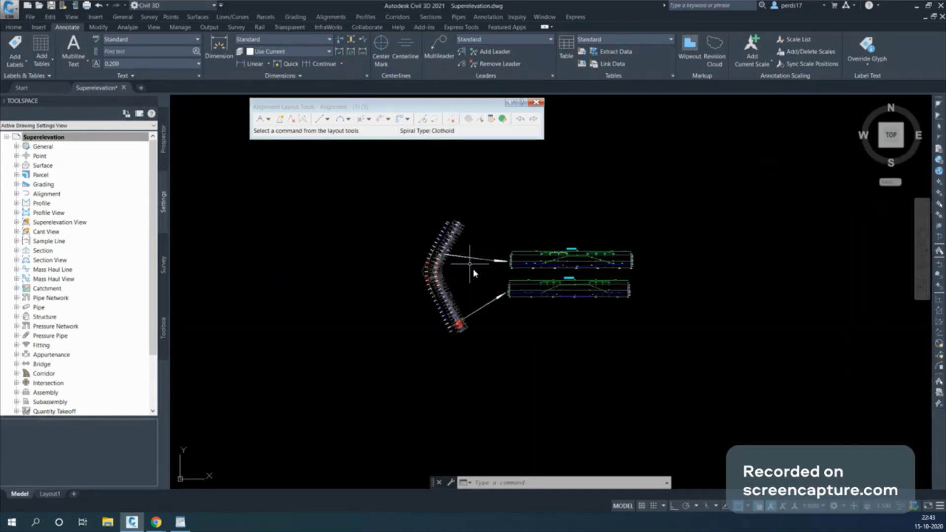
pyautogui.scroll(5, 446, 262)
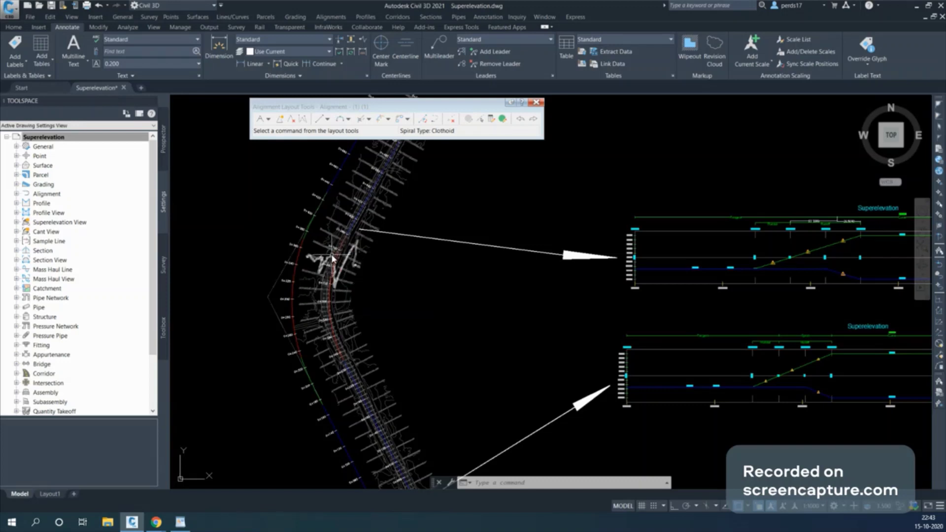
pyautogui.scroll(-2, 332, 259)
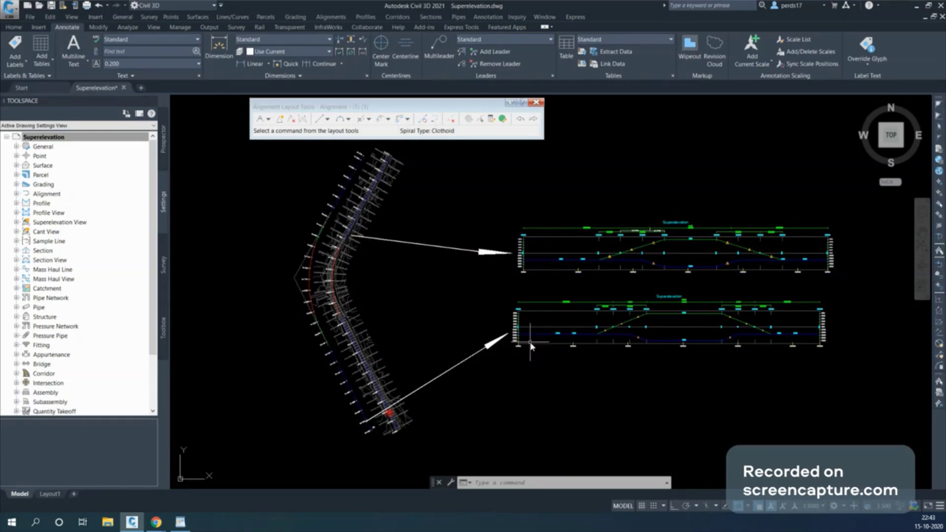
pyautogui.scroll(3, 305, 290)
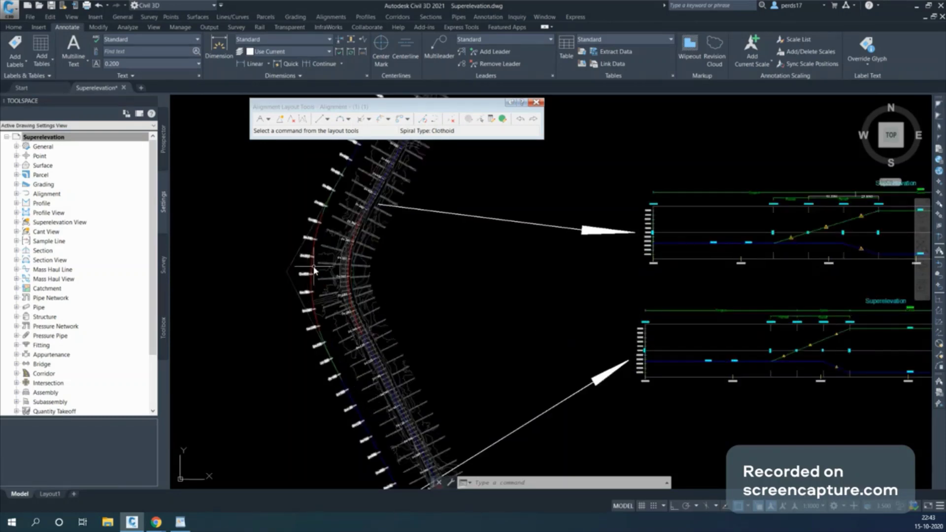
pyautogui.click(310, 270)
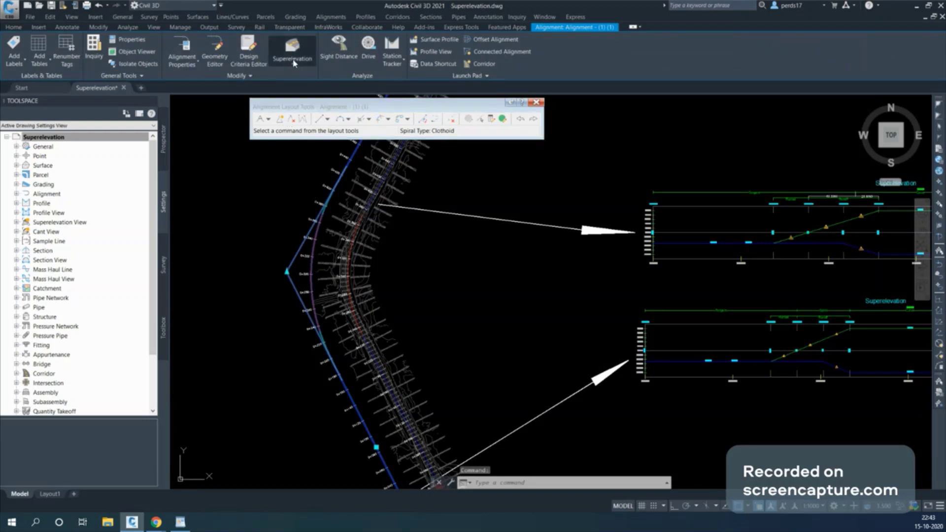
pyautogui.click(292, 49)
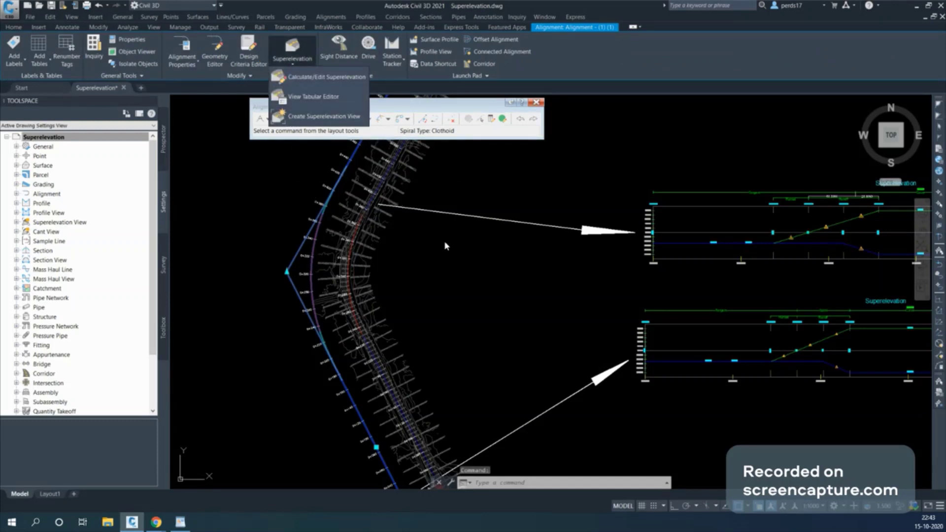
pyautogui.click(489, 266)
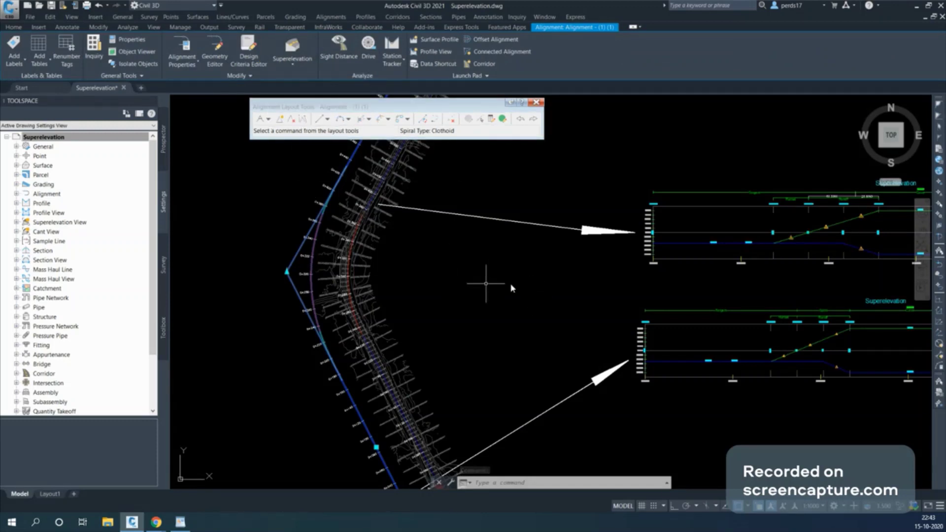
# Examine the lower superelevation view, focusing on the percentage scale and cross slope line at its start.
pyautogui.moveTo(488, 283); pyautogui.dragTo(348, 270, button='middle')
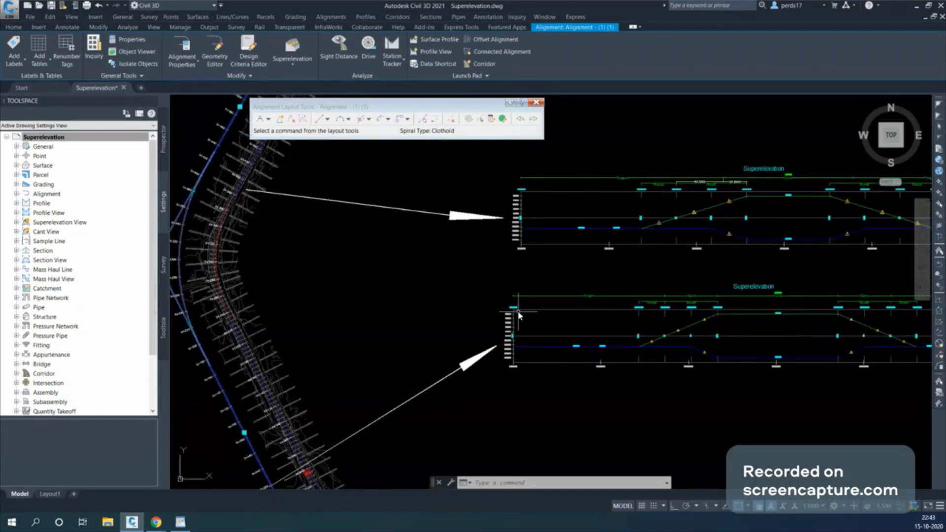
pyautogui.moveTo(514, 339); pyautogui.dragTo(362, 323, button='middle')
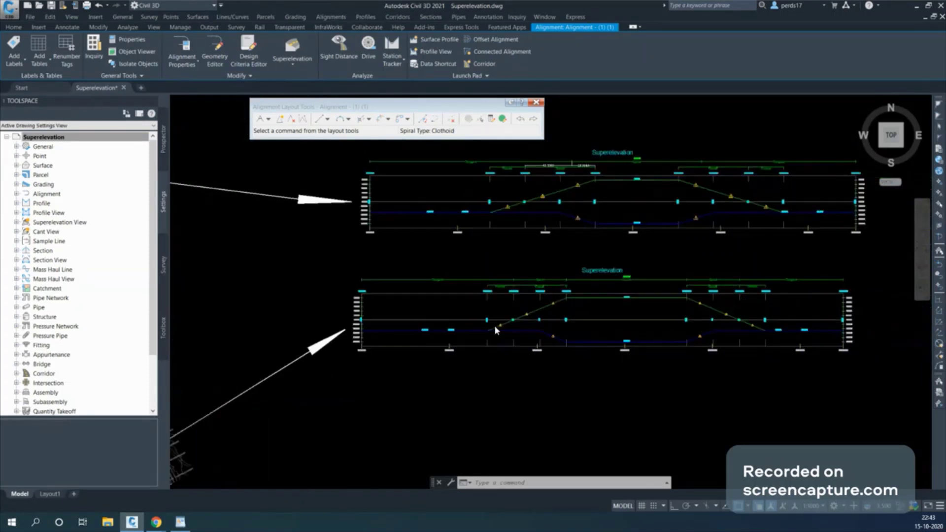
pyautogui.scroll(6, 306, 321)
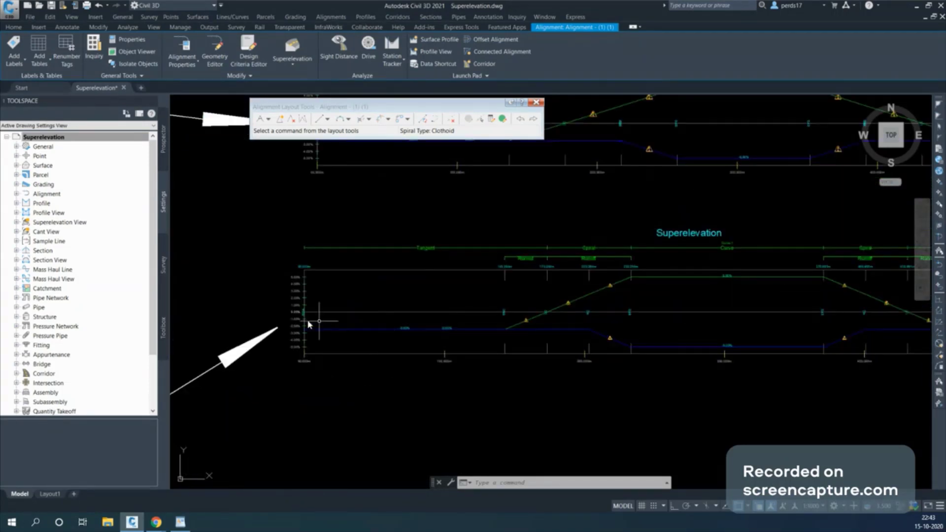
pyautogui.press('Escape')
pyautogui.scroll(-6, 311, 302)
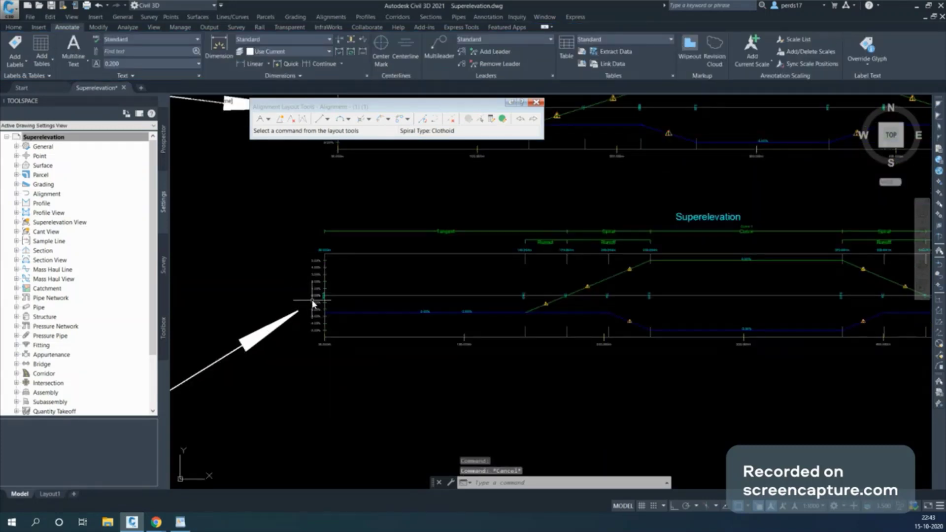
pyautogui.scroll(4, 241, 248)
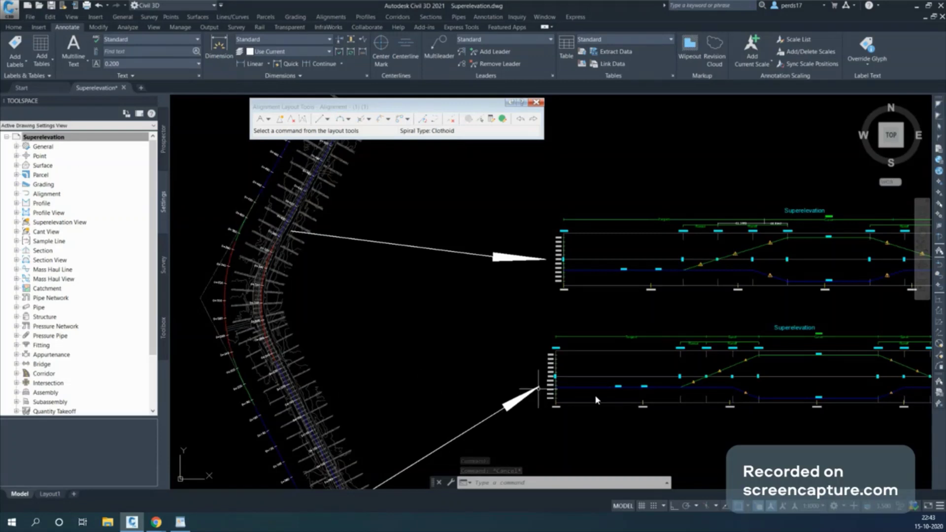
pyautogui.scroll(4, 560, 379)
pyautogui.scroll(2, 561, 379)
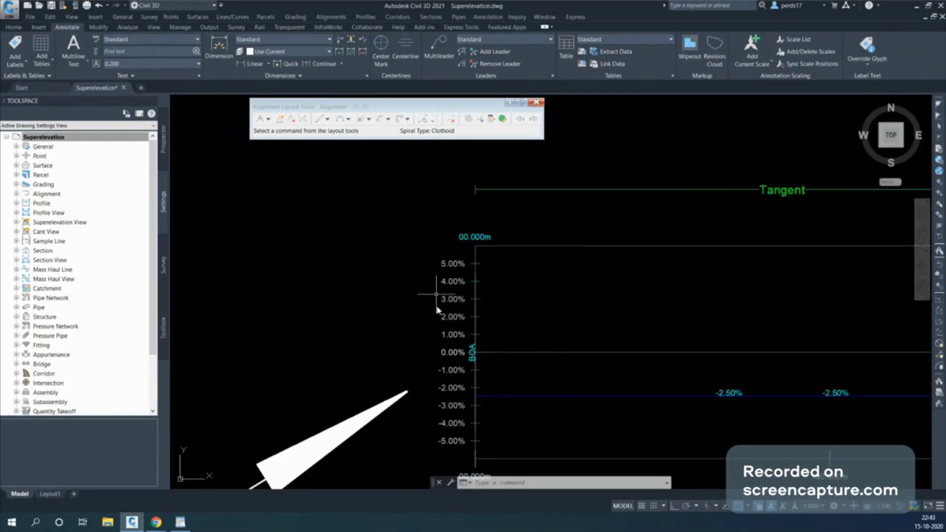
pyautogui.scroll(-2, 441, 335)
pyautogui.scroll(2, 450, 379)
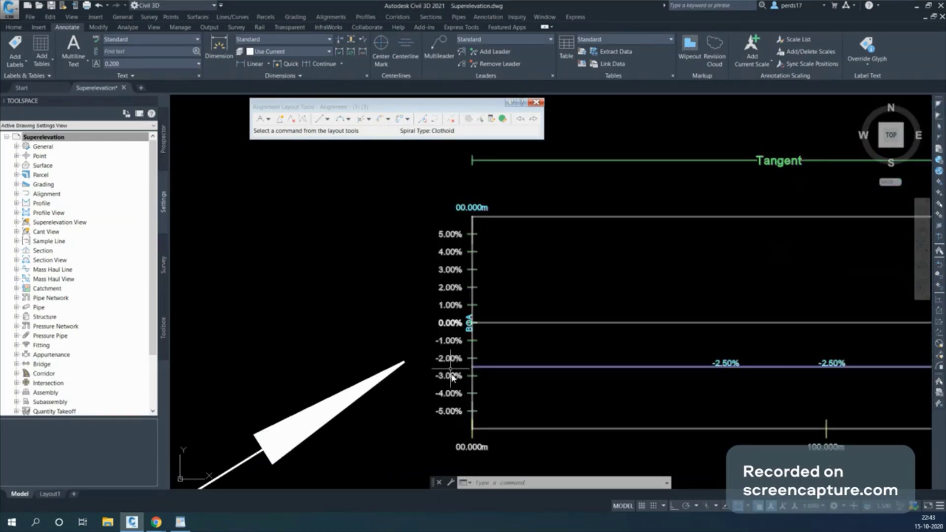
# Review the lane display and colour settings in the lower superelevation view's properties, and close them without changes.
pyautogui.scroll(2, 452, 378)
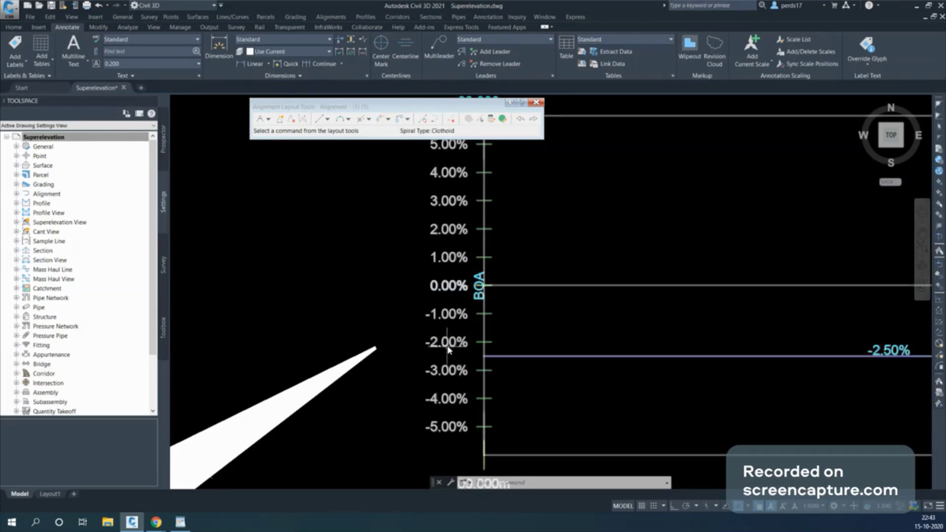
pyautogui.scroll(2, 444, 345)
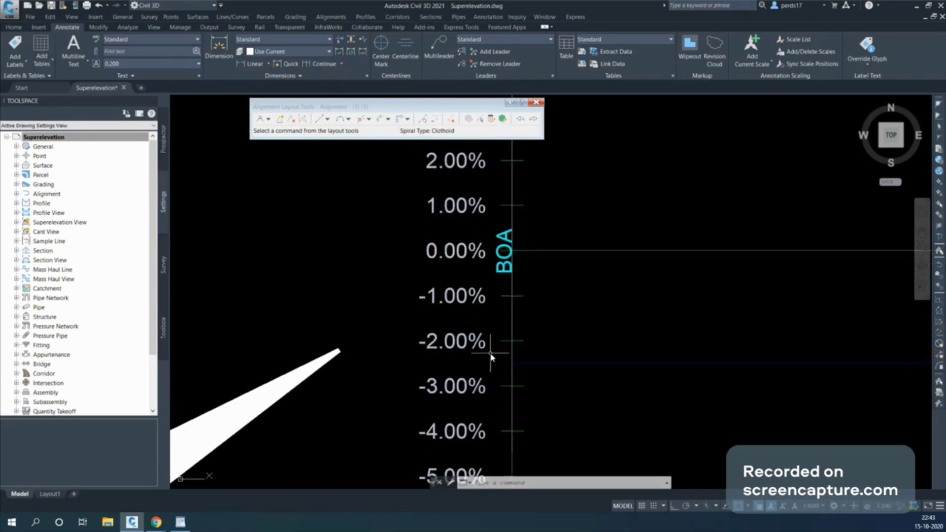
pyautogui.scroll(-2, 512, 360)
pyautogui.scroll(-6, 513, 360)
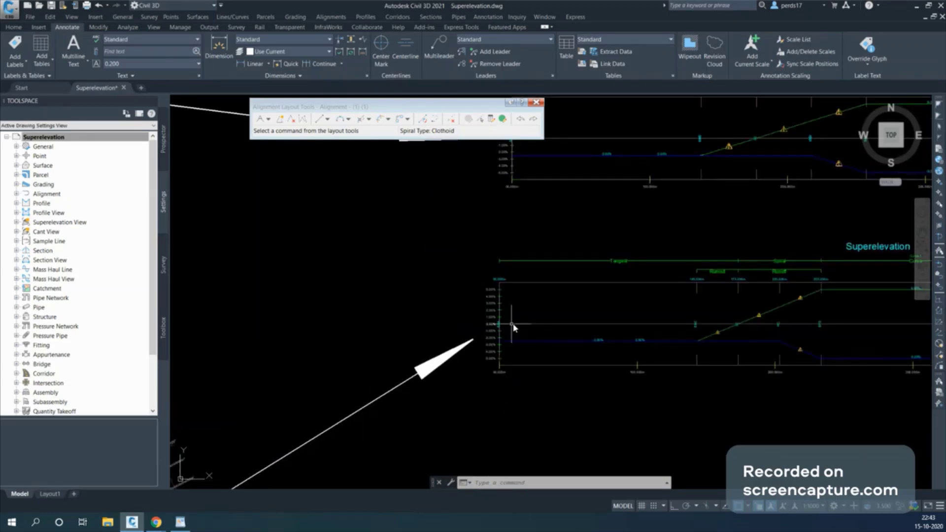
pyautogui.scroll(4, 513, 327)
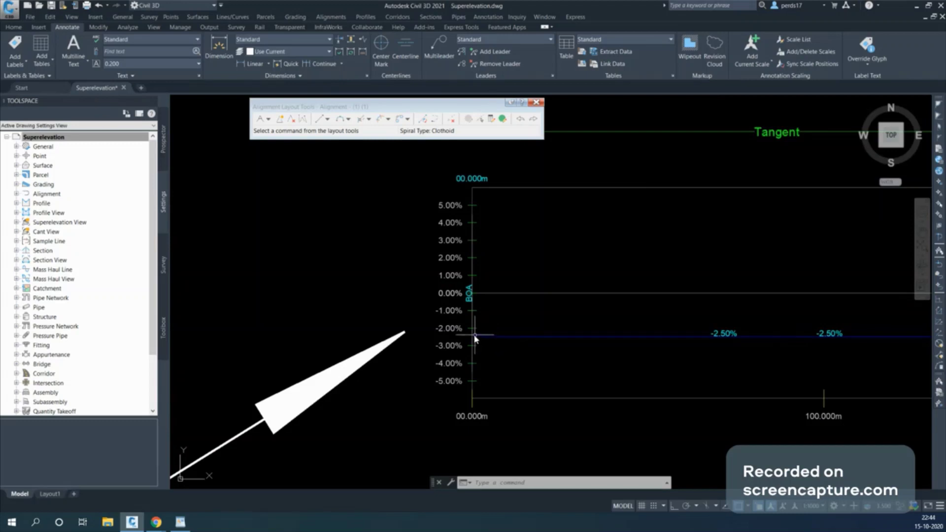
pyautogui.scroll(2, 474, 335)
pyautogui.click(468, 365)
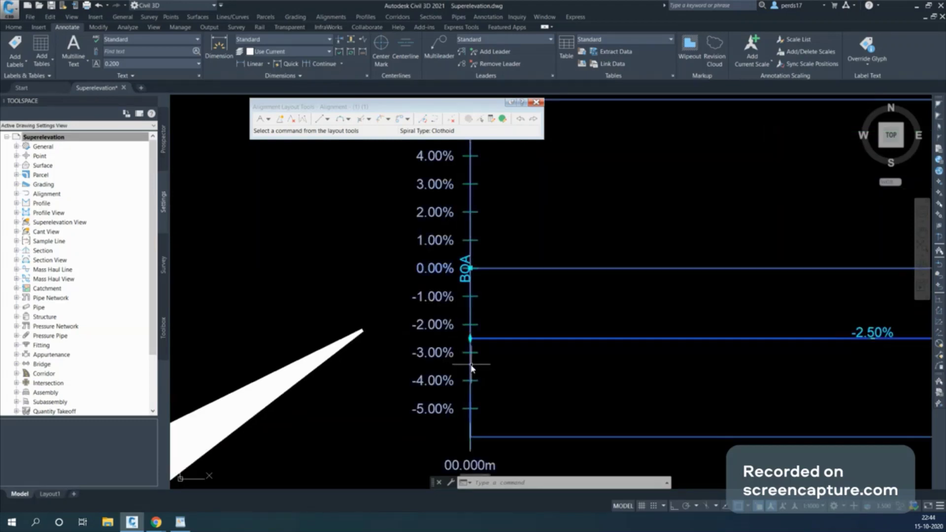
pyautogui.rightClick(472, 369)
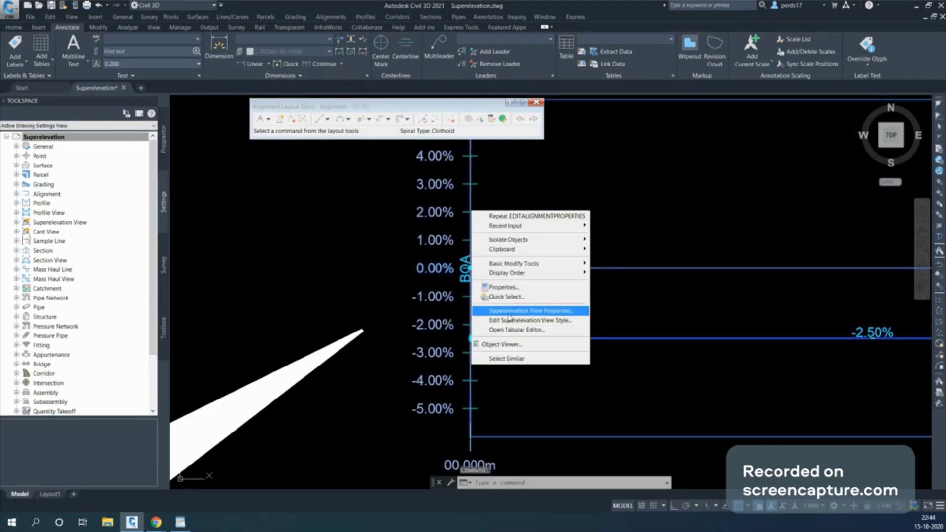
pyautogui.click(510, 317)
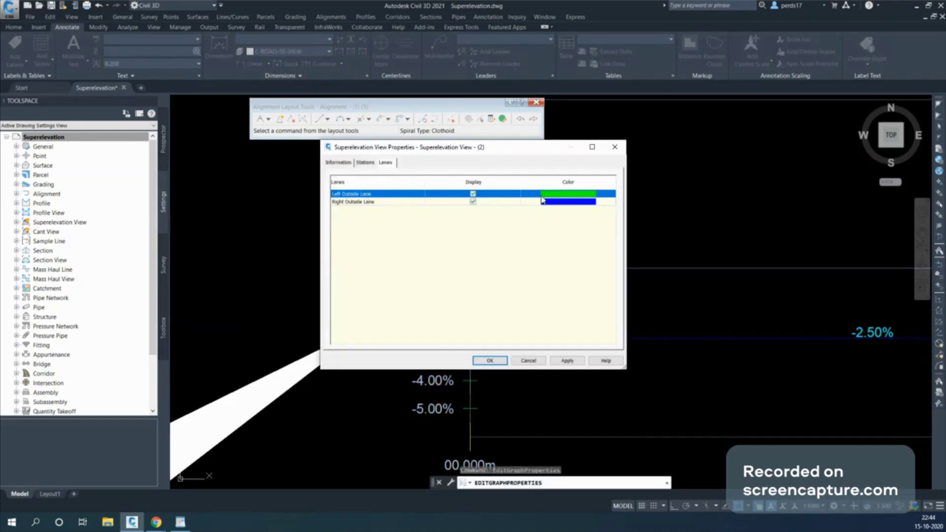
pyautogui.click(359, 203)
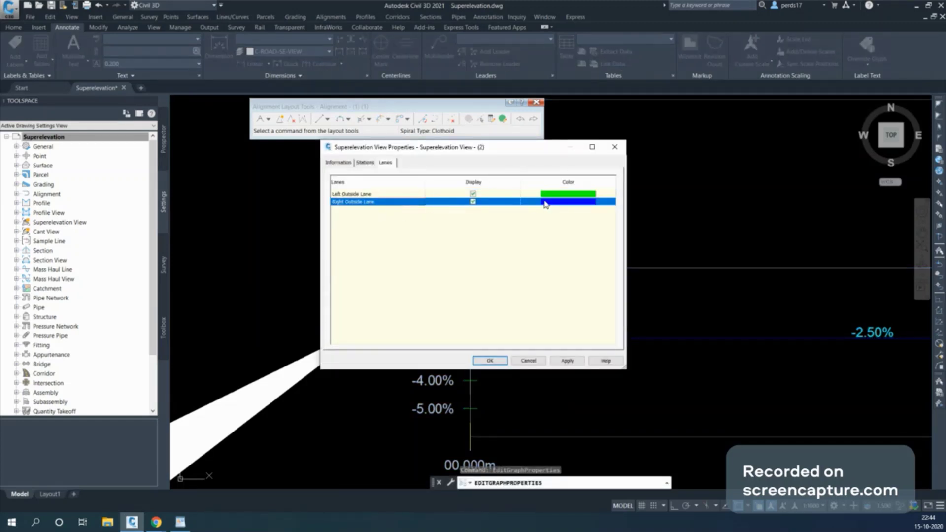
pyautogui.click(613, 147)
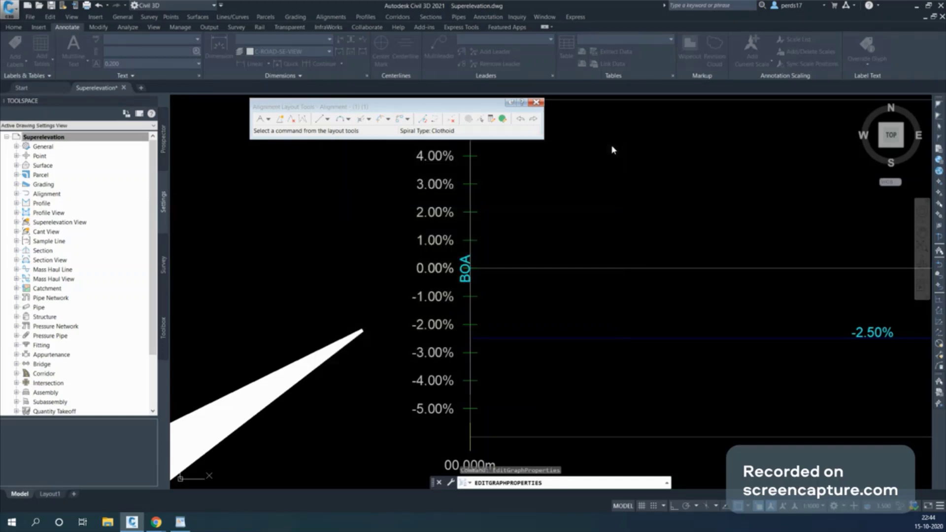
# Examine the lower superelevation view's cross slope lines along the tangent from the BOA point to the ENC point.
pyautogui.scroll(-2, 468, 305)
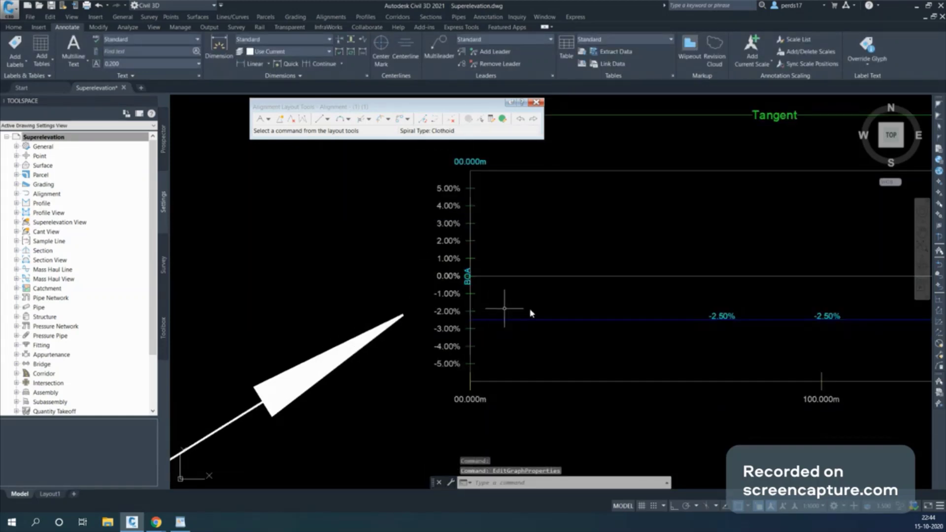
pyautogui.scroll(2, 542, 316)
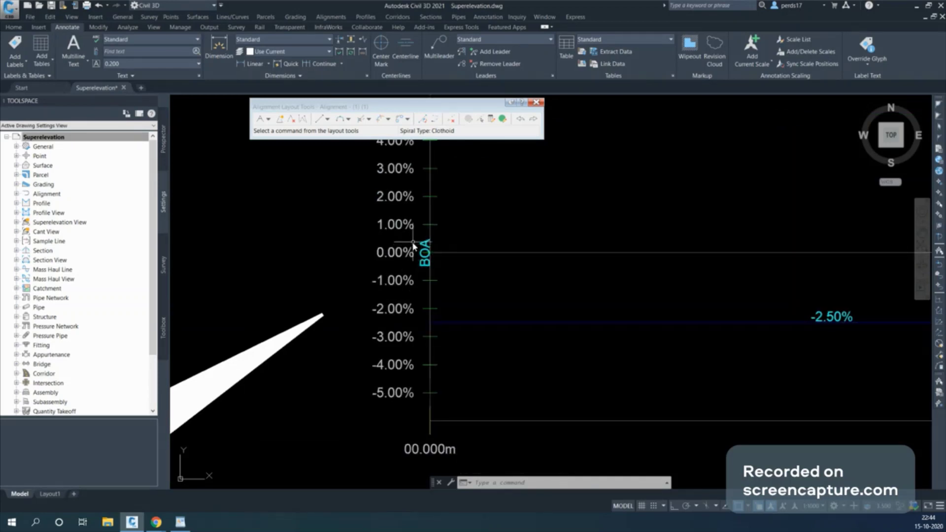
pyautogui.scroll(-2, 407, 263)
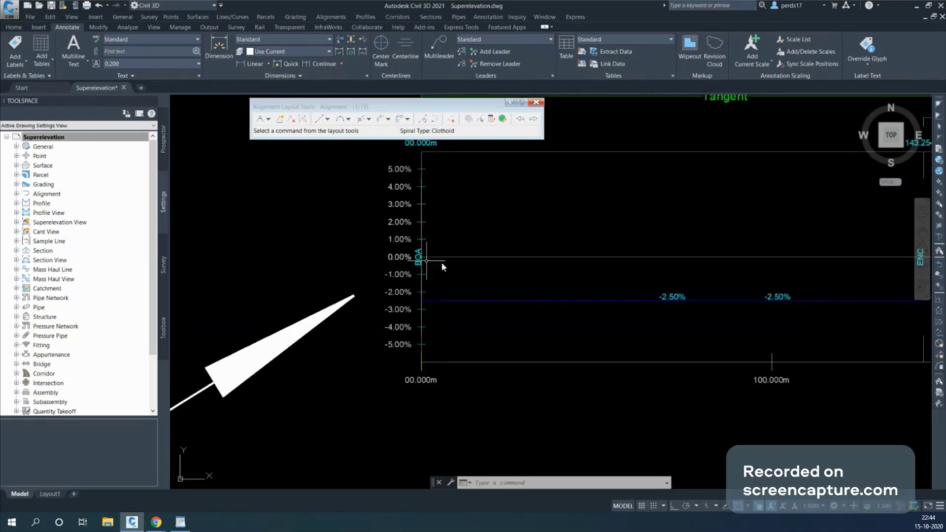
pyautogui.moveTo(525, 266); pyautogui.dragTo(234, 268, button='middle')
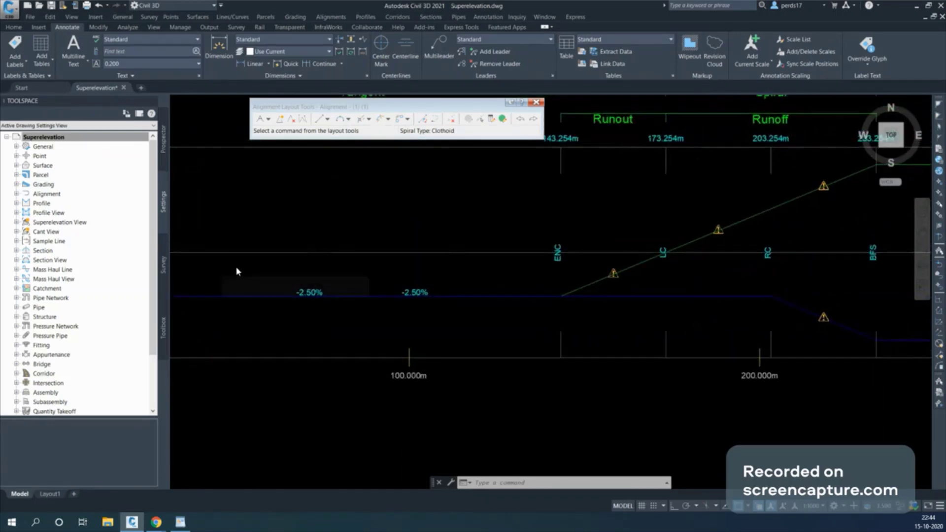
pyautogui.scroll(2, 567, 261)
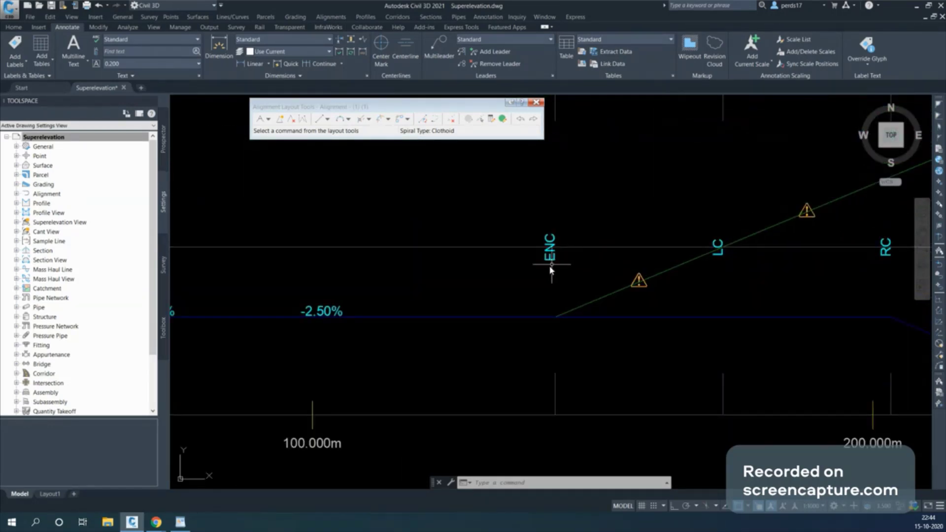
pyautogui.scroll(-2, 583, 254)
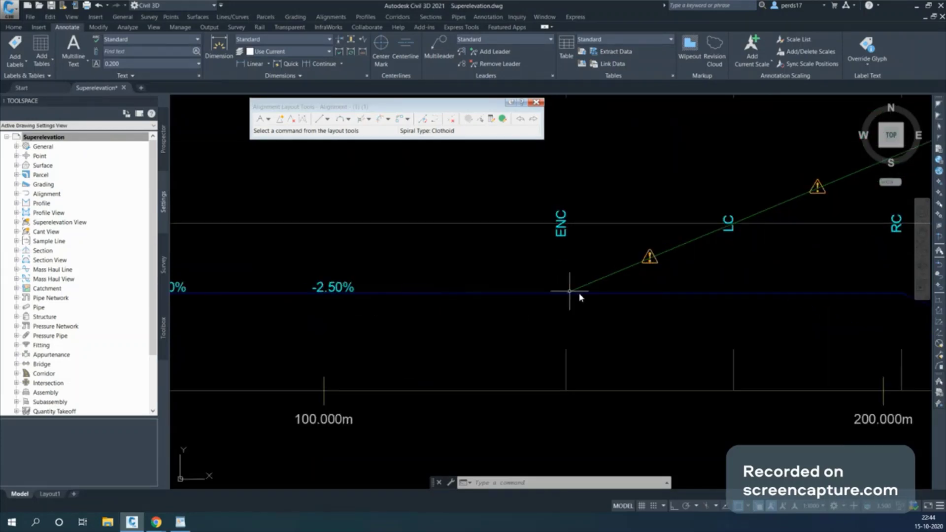
pyautogui.scroll(2, 574, 296)
# Examine the runout zone between ENC and LC, focusing on where the left lane's line meets the zero axis.
pyautogui.moveTo(479, 330); pyautogui.dragTo(348, 351, button='middle')
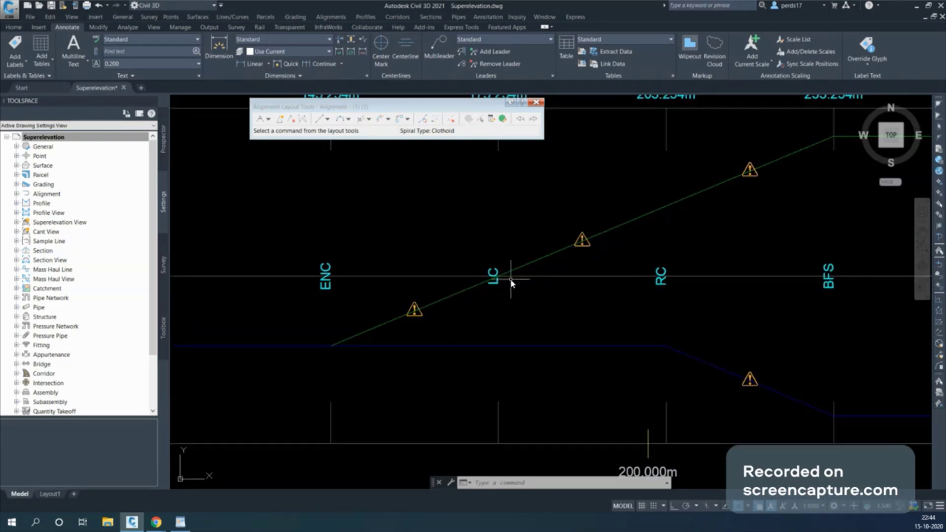
pyautogui.scroll(-2, 511, 282)
pyautogui.scroll(2, 477, 321)
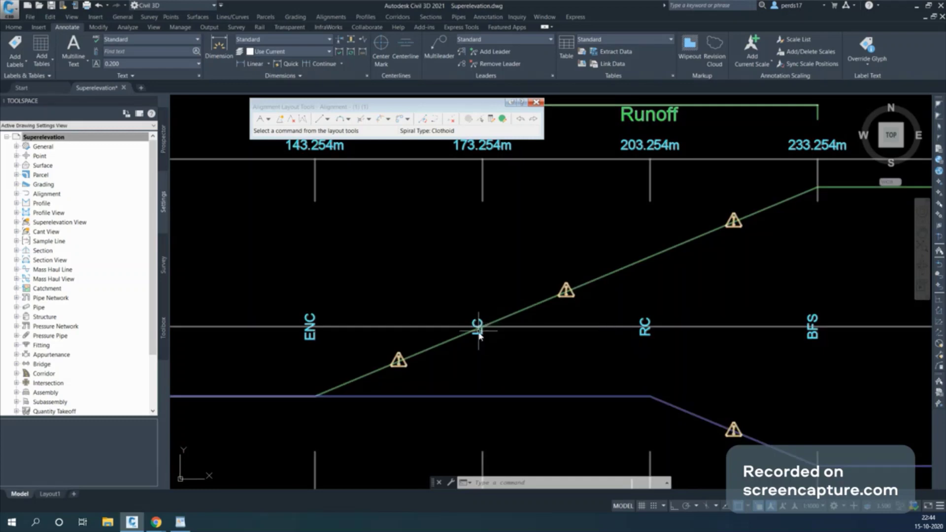
pyautogui.moveTo(480, 327); pyautogui.dragTo(448, 342, button='middle')
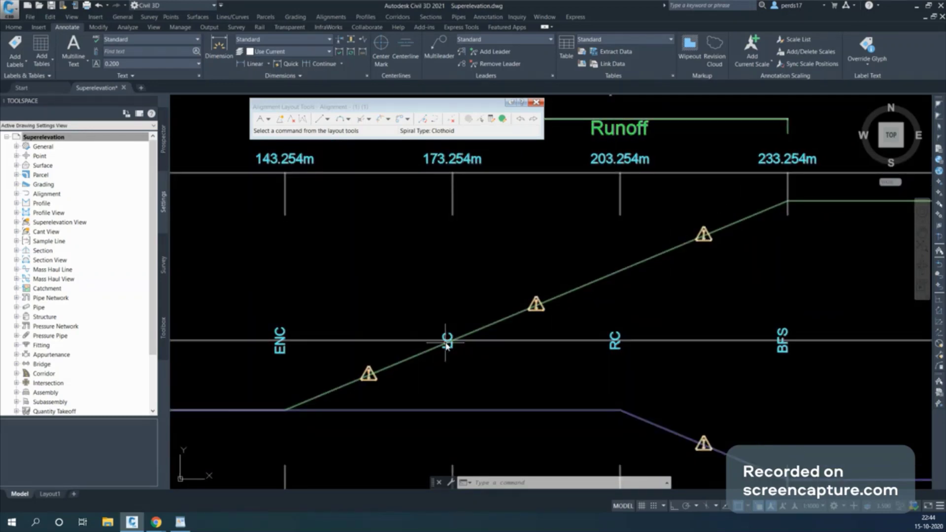
pyautogui.moveTo(452, 347)
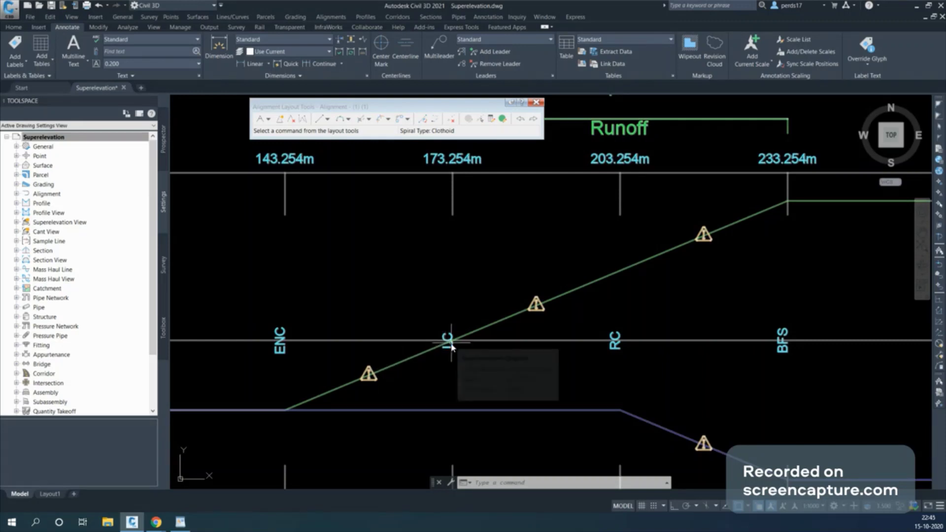
pyautogui.scroll(-3, 452, 347)
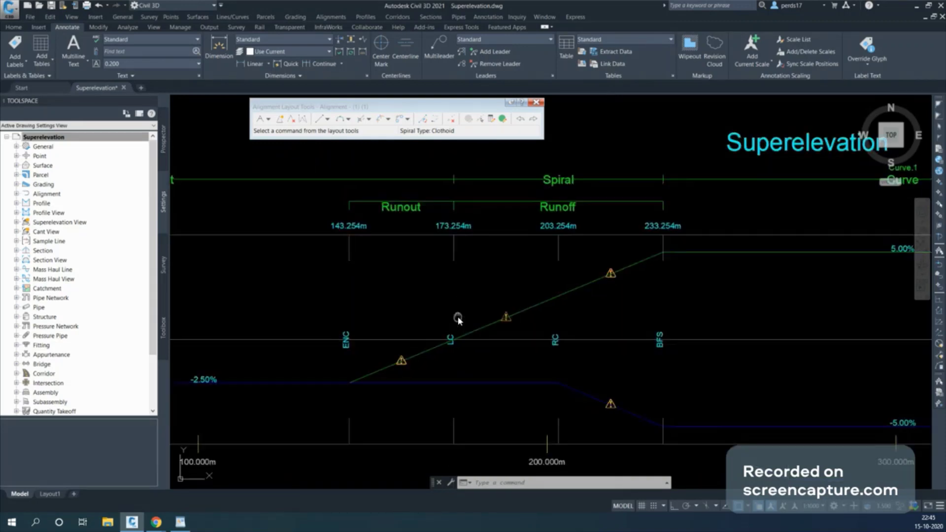
pyautogui.scroll(1, 445, 363)
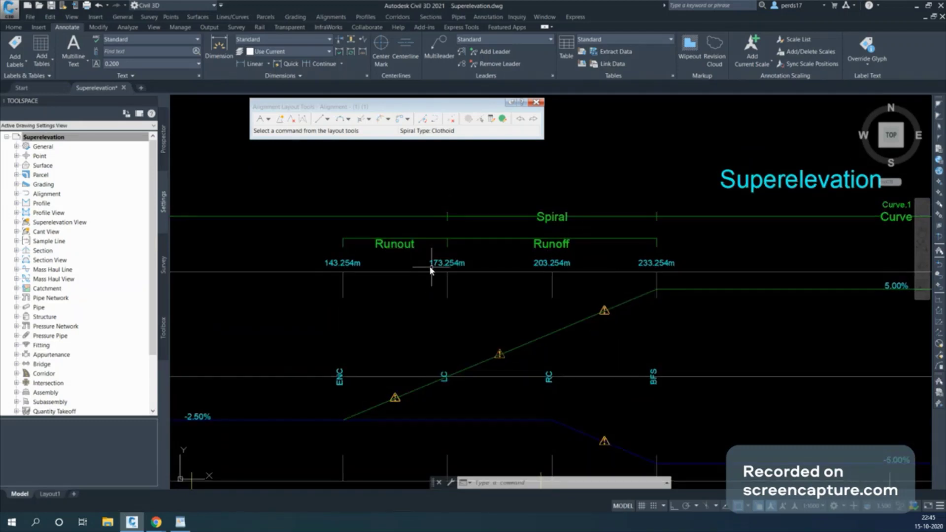
pyautogui.scroll(2, 404, 384)
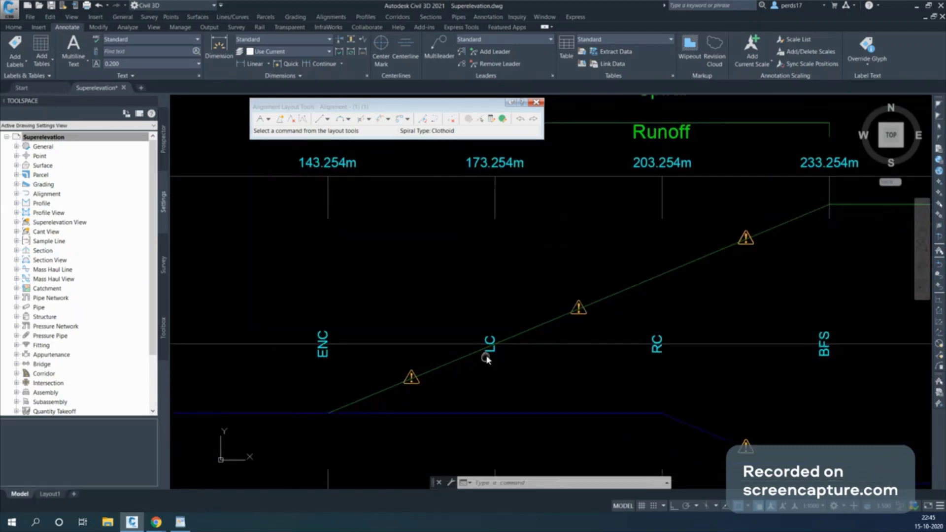
pyautogui.moveTo(488, 347); pyautogui.dragTo(500, 339, button='middle')
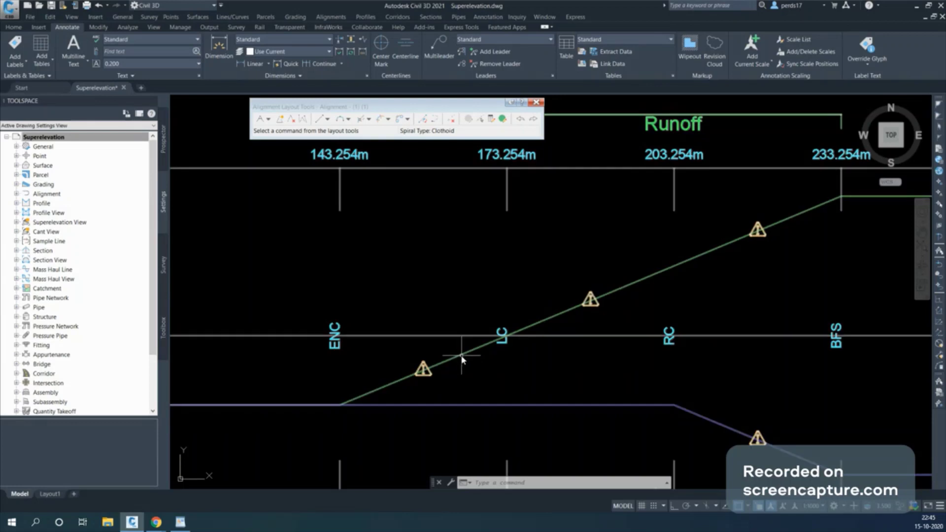
pyautogui.scroll(-2, 452, 365)
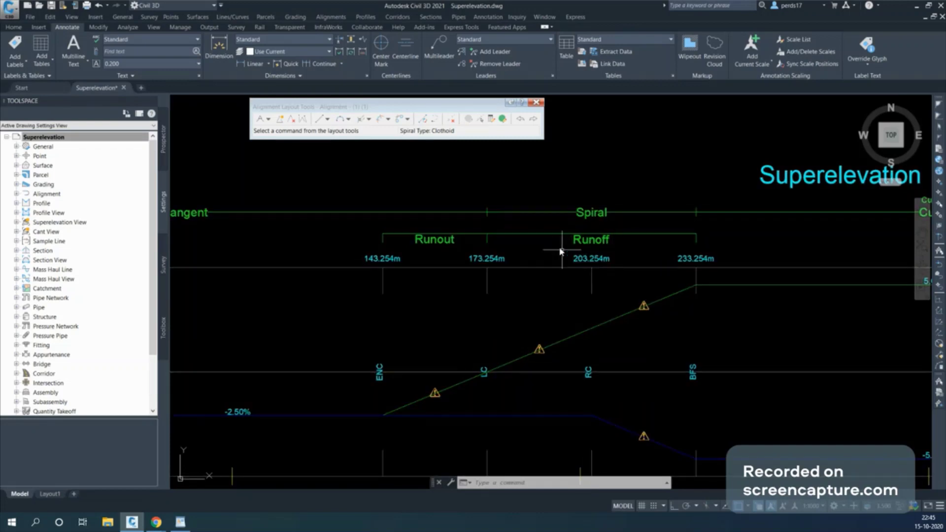
# Examine the runoff zone from LC through RC to BFS and the full superelevation section along the curve.
pyautogui.moveTo(513, 356); pyautogui.dragTo(376, 327, button='middle')
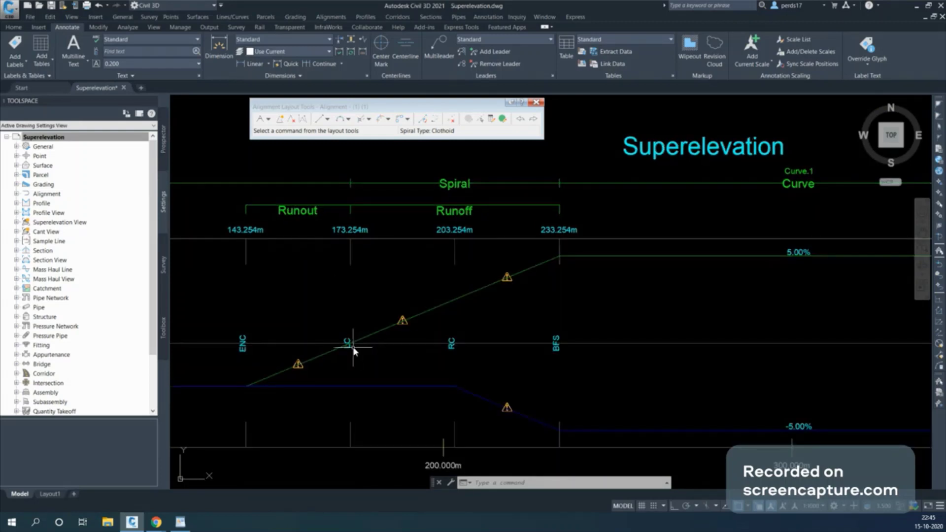
pyautogui.scroll(2, 350, 348)
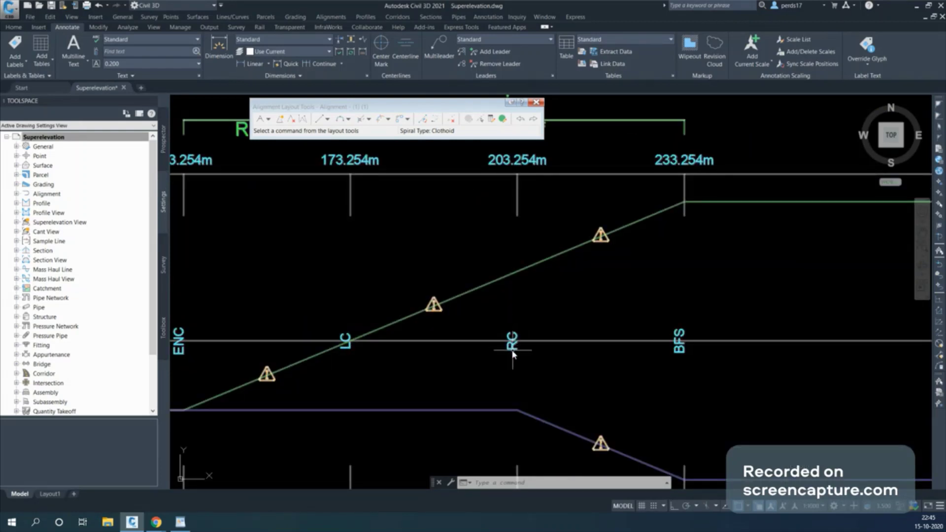
pyautogui.scroll(-2, 511, 348)
pyautogui.moveTo(513, 346); pyautogui.dragTo(412, 364, button='middle')
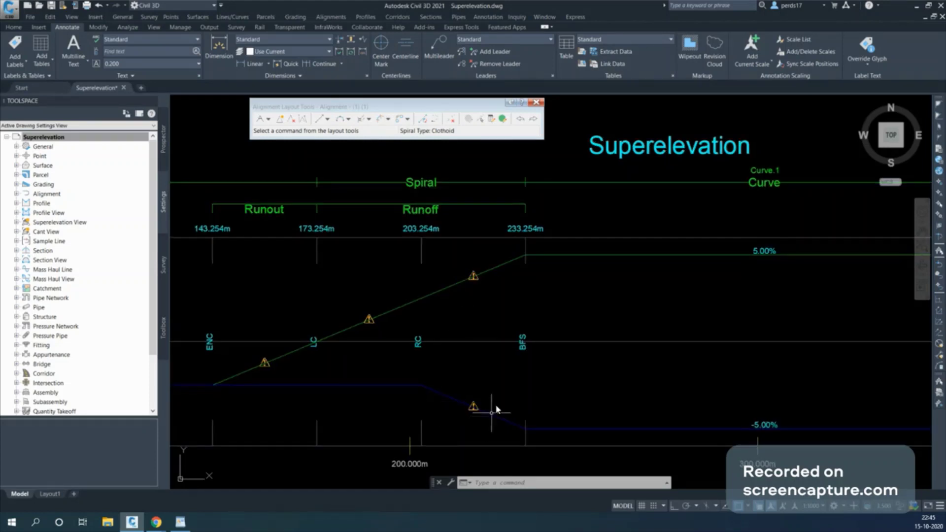
pyautogui.moveTo(497, 410)
pyautogui.mouseDown(button='middle')
pyautogui.moveTo(443, 393)
pyautogui.moveTo(386, 331)
pyautogui.mouseUp(button='middle')
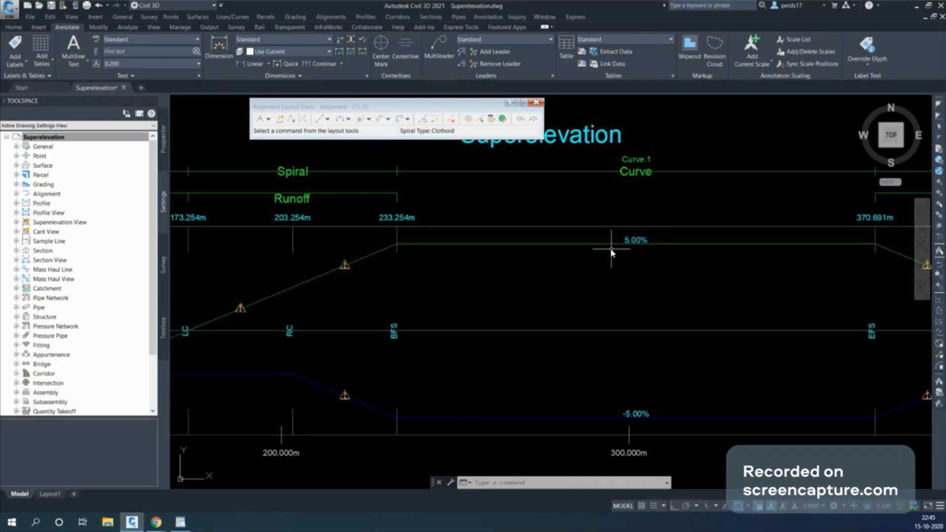
pyautogui.moveTo(634, 271); pyautogui.dragTo(472, 285, button='middle')
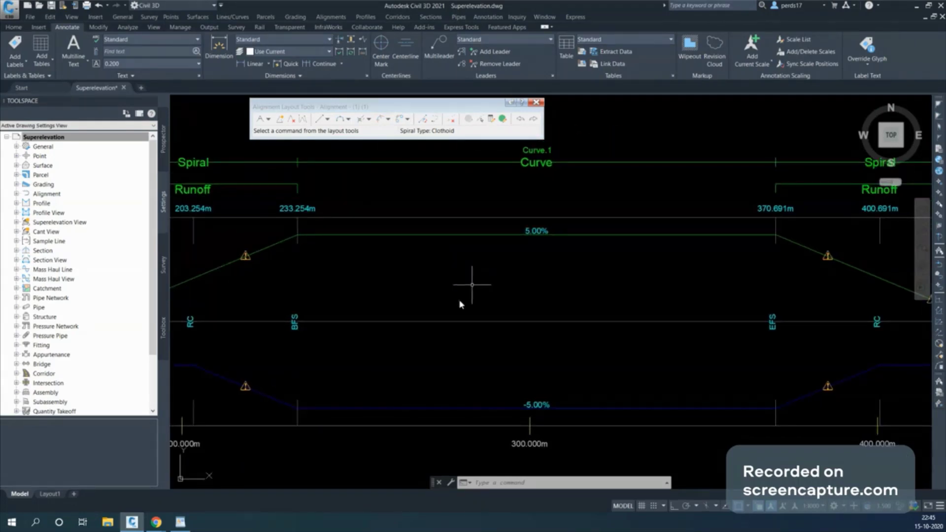
# Examine the exit transition through the EFS, RC, LC and BNC points, ending with an overview of the lower superelevation view.
pyautogui.moveTo(702, 350); pyautogui.dragTo(438, 345, button='middle')
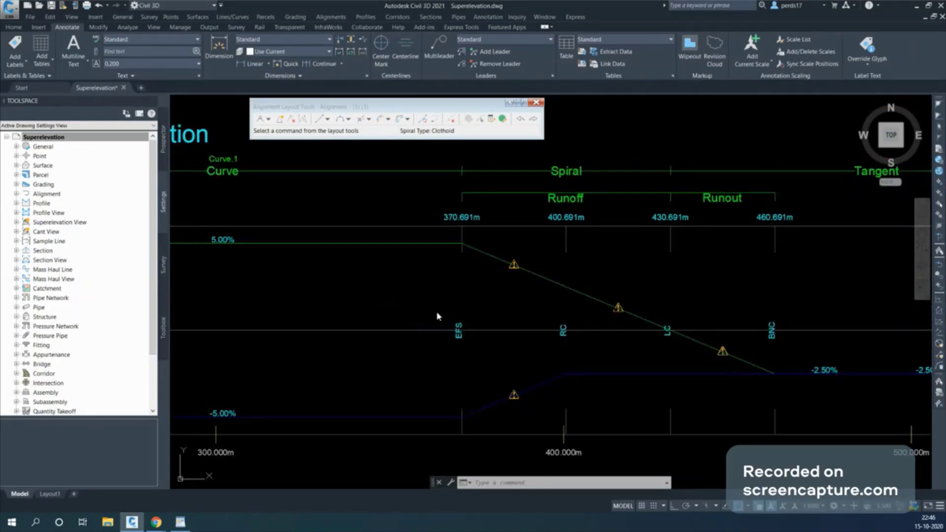
pyautogui.scroll(-2, 438, 318)
pyautogui.scroll(4, 674, 338)
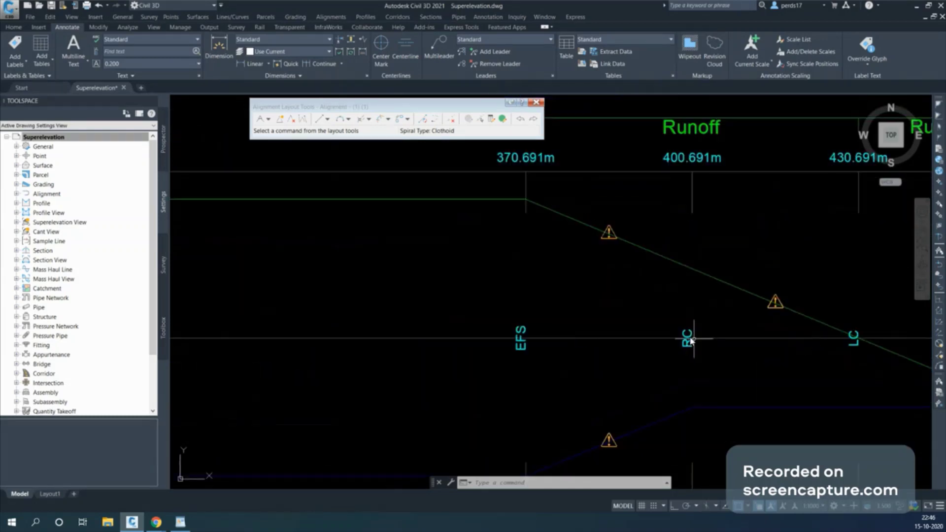
pyautogui.moveTo(682, 344)
pyautogui.mouseDown(button='middle')
pyautogui.moveTo(634, 350)
pyautogui.moveTo(445, 315)
pyautogui.mouseUp(button='middle')
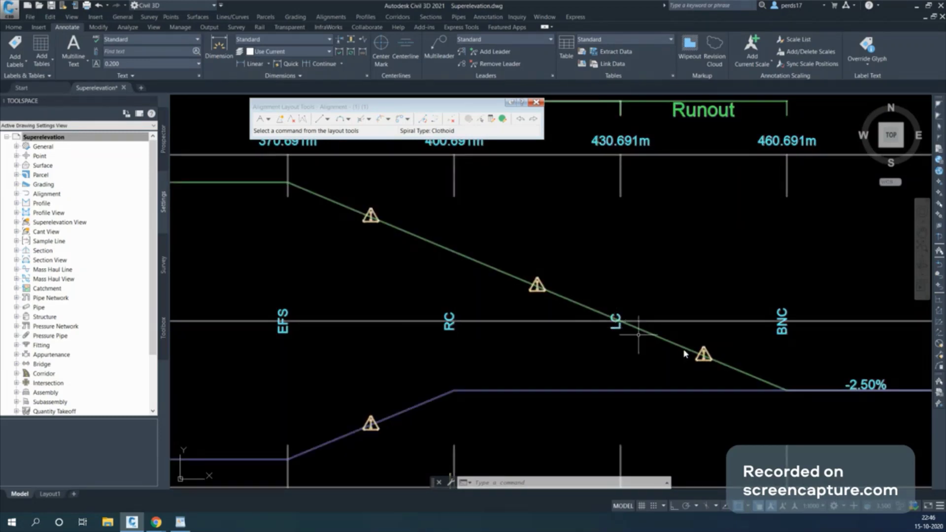
pyautogui.scroll(-2, 638, 335)
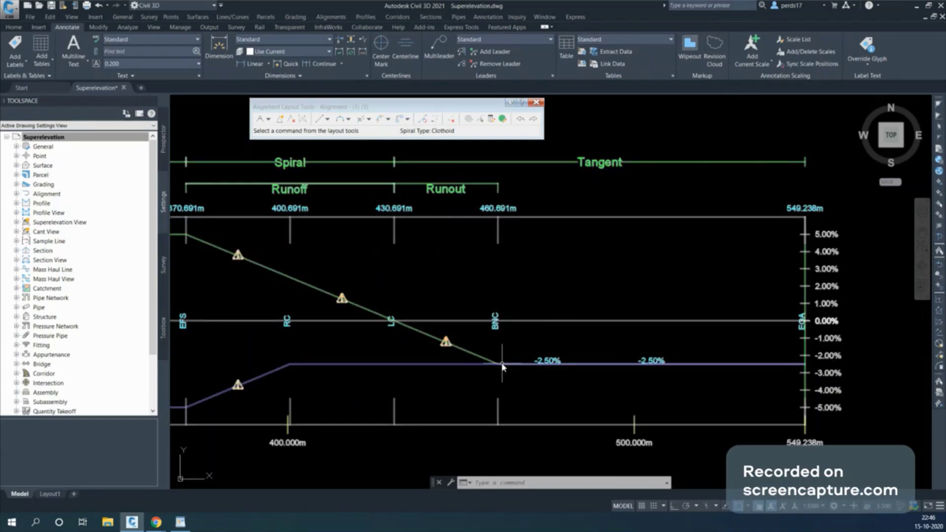
pyautogui.scroll(-2, 553, 361)
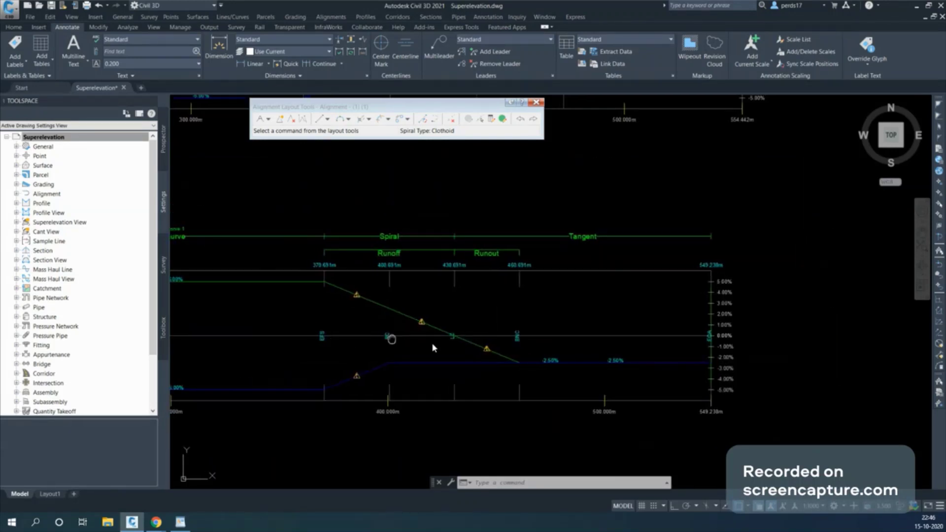
pyautogui.moveTo(433, 348); pyautogui.dragTo(614, 346, button='middle')
pyautogui.scroll(-2, 600, 338)
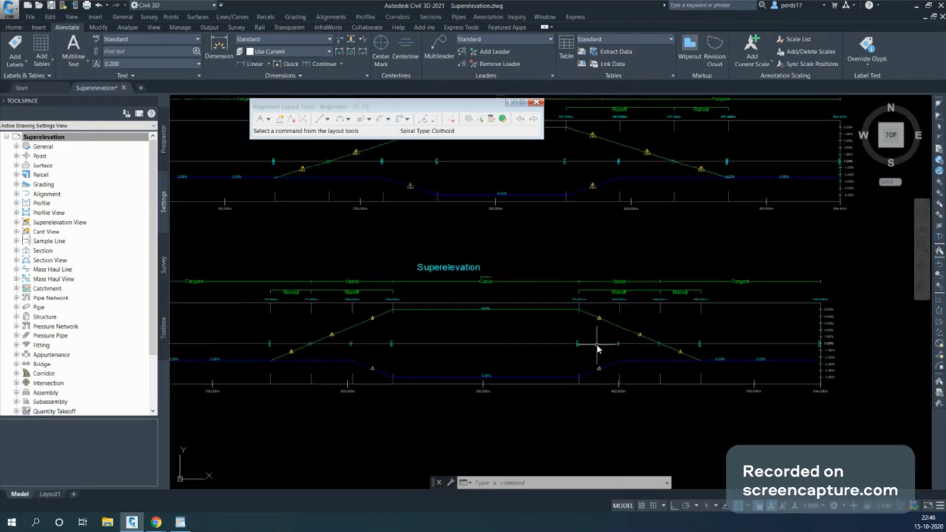
# Compare the exit transition's BNC point with the entry transition's ENC and LC points in the lower superelevation view.
pyautogui.moveTo(475, 290)
pyautogui.mouseDown(button='middle')
pyautogui.moveTo(655, 349)
pyautogui.moveTo(489, 279)
pyautogui.mouseUp(button='middle')
pyautogui.scroll(4, 776, 353)
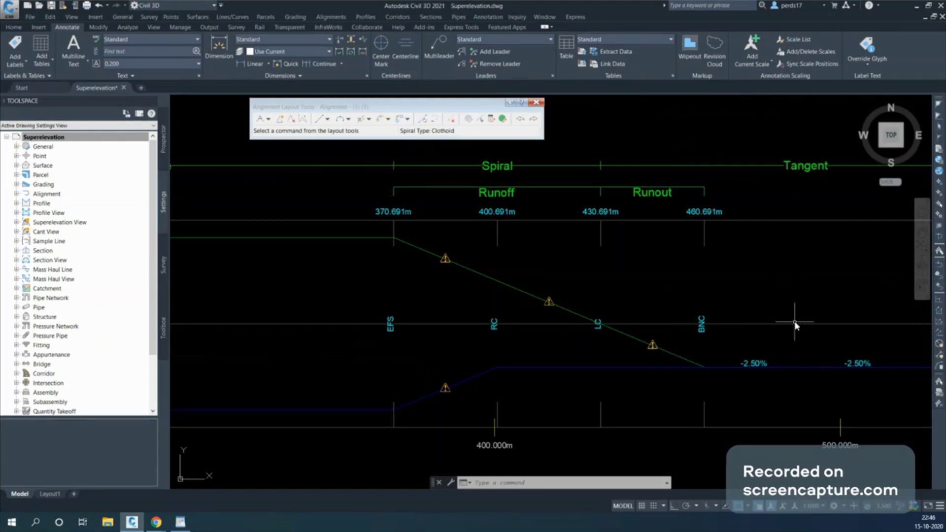
pyautogui.scroll(2, 704, 327)
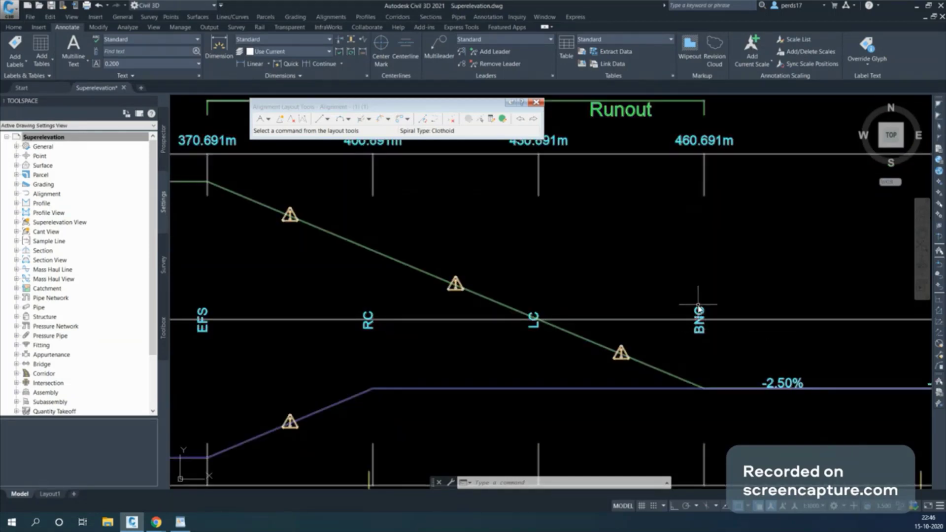
pyautogui.scroll(-2, 724, 324)
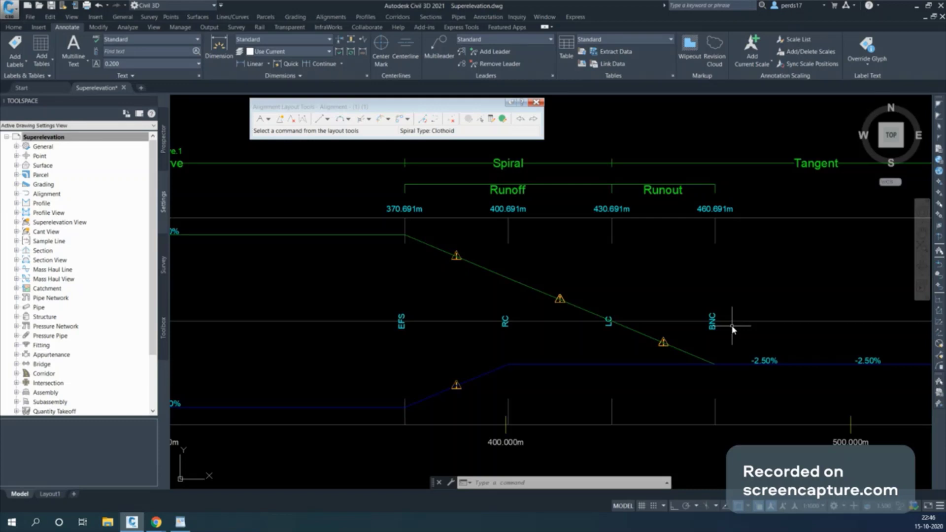
pyautogui.scroll(-2, 838, 285)
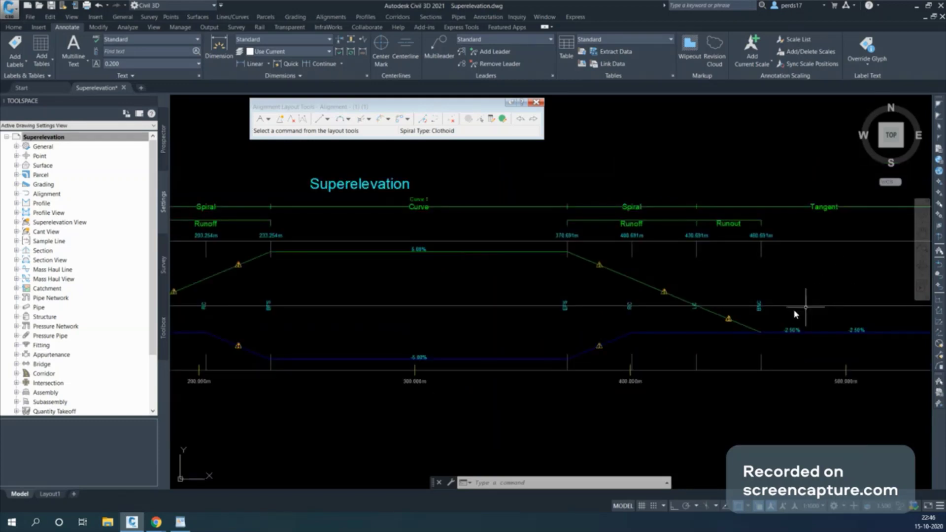
pyautogui.scroll(-2, 797, 313)
pyautogui.scroll(3, 364, 318)
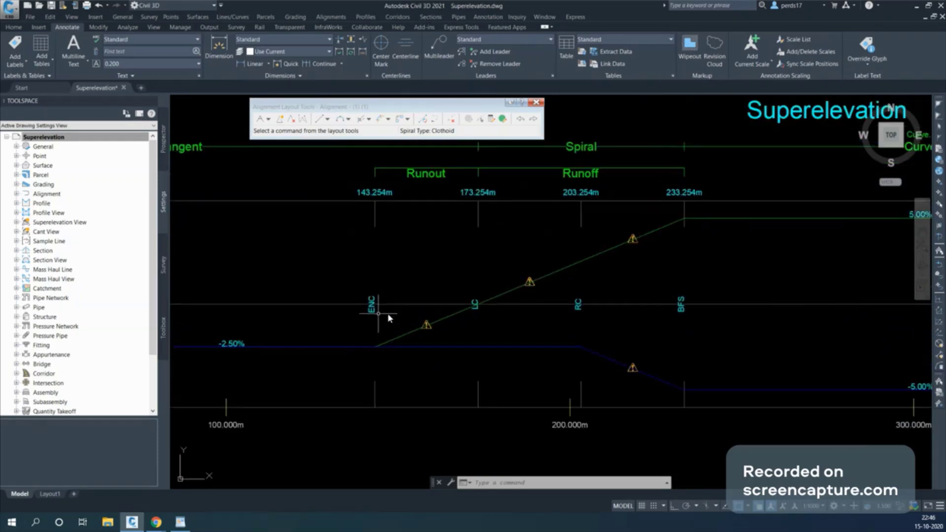
pyautogui.scroll(-6, 375, 316)
pyautogui.scroll(6, 561, 302)
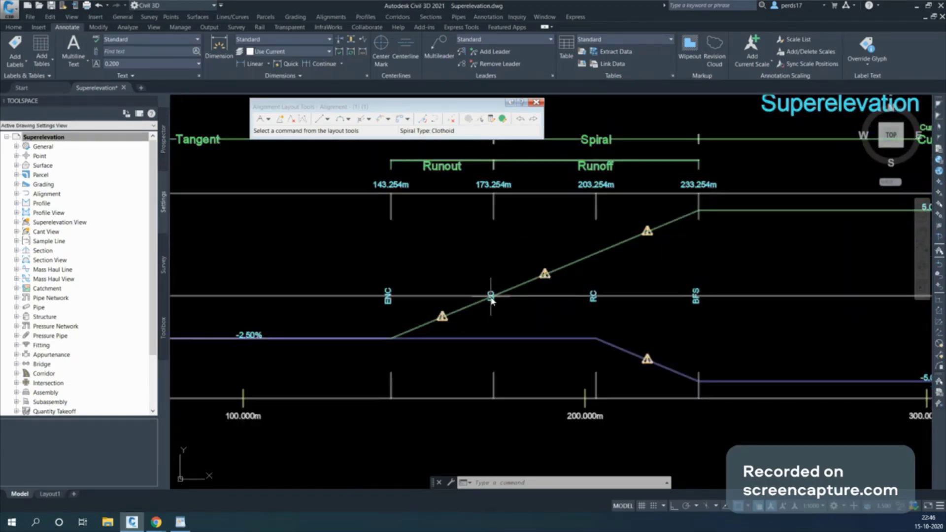
pyautogui.scroll(-2, 641, 303)
pyautogui.scroll(-4, 640, 302)
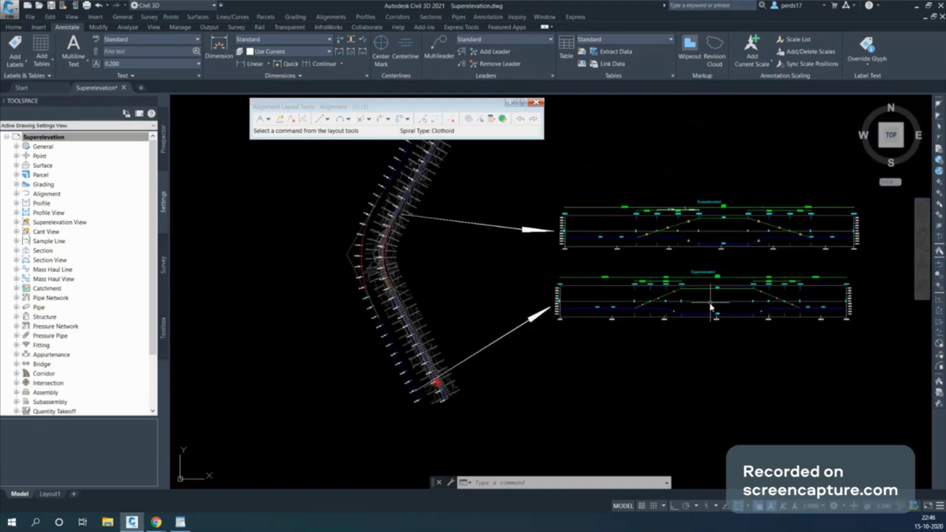
# Open the left curved alignment's design criteria properties and inspect its design speed entry and the available design criteria files.
pyautogui.scroll(2, 363, 226)
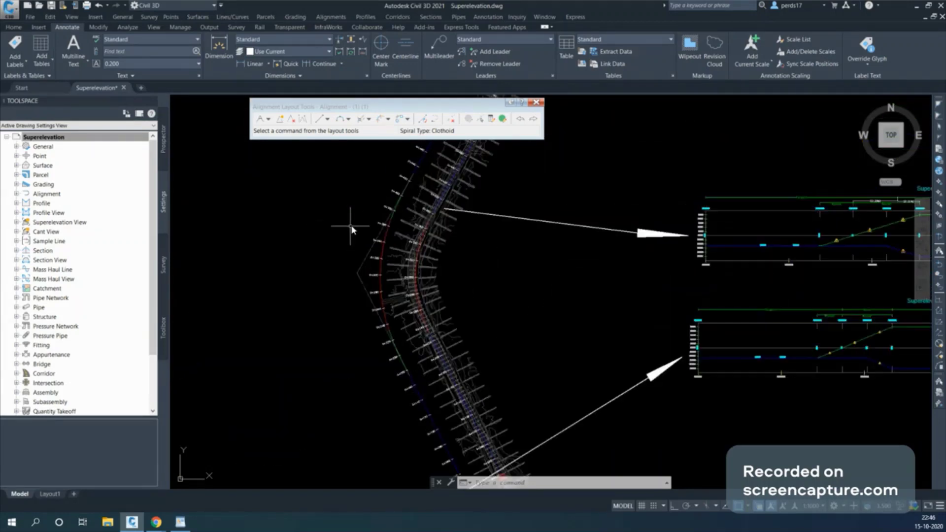
pyautogui.scroll(1, 385, 261)
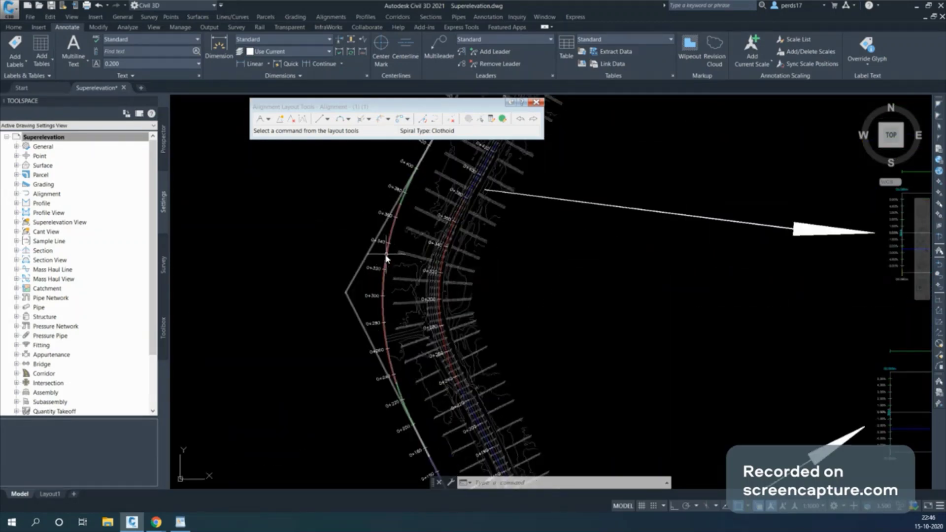
pyautogui.click(384, 260)
pyautogui.rightClick(386, 256)
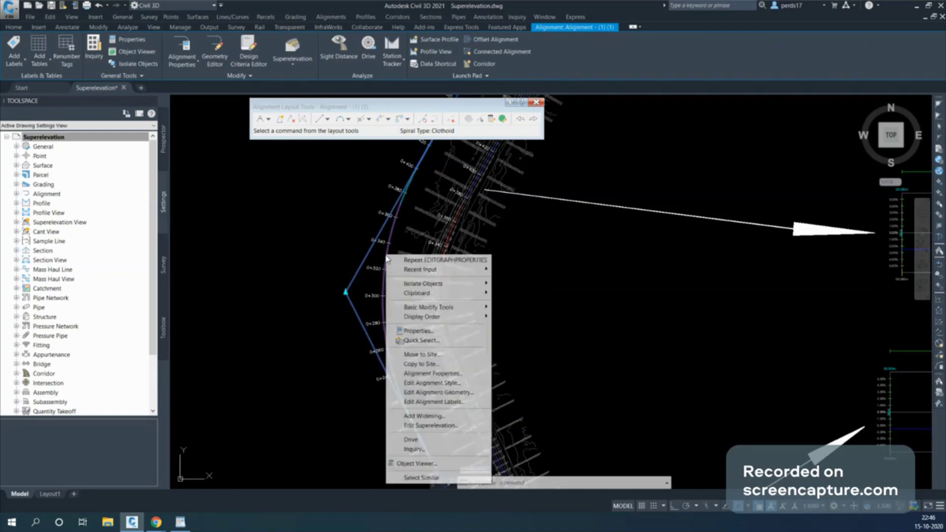
pyautogui.click(429, 374)
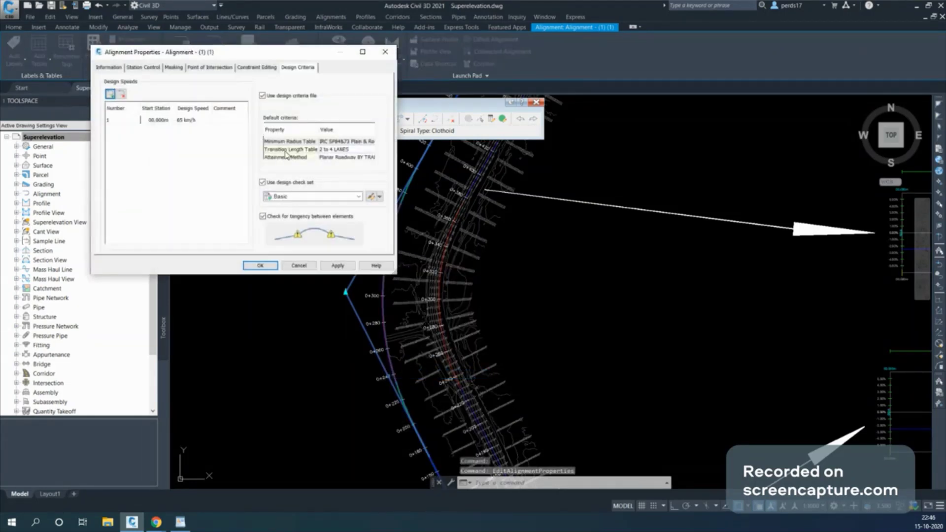
pyautogui.click(167, 125)
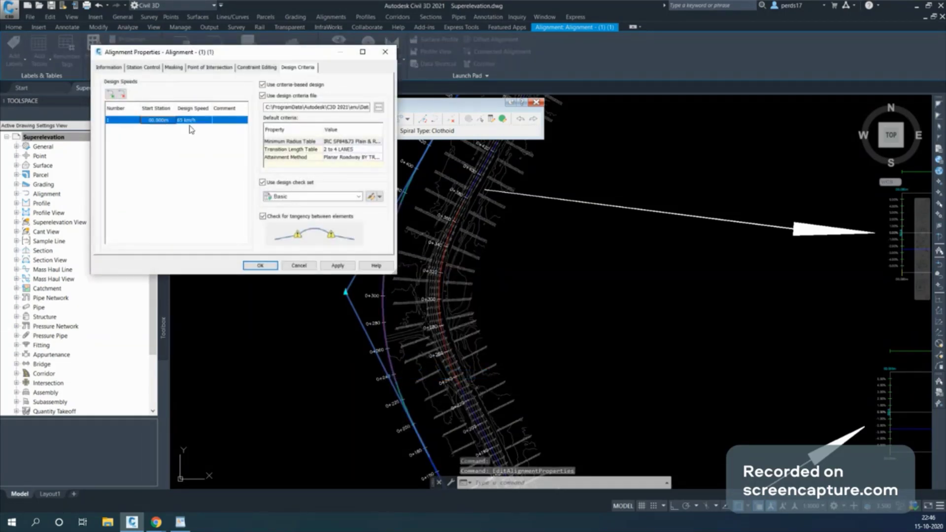
pyautogui.click(190, 123)
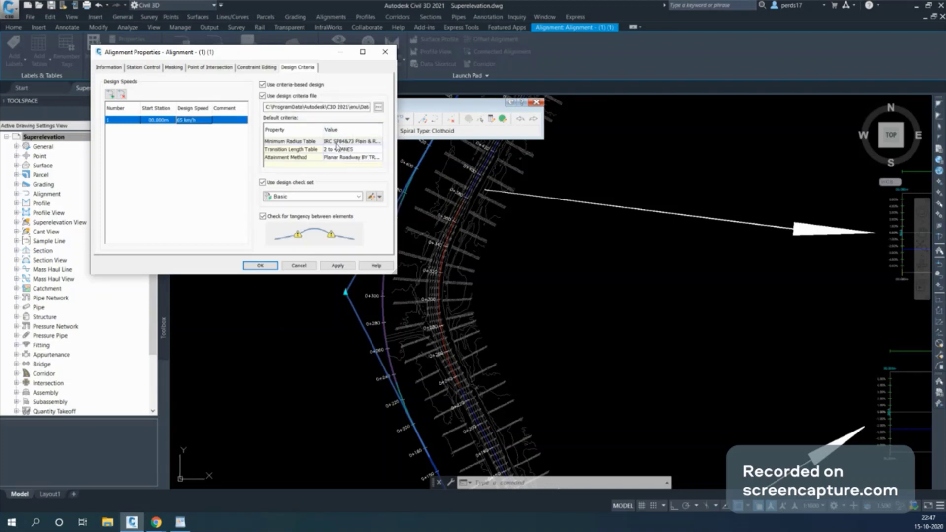
pyautogui.click(378, 107)
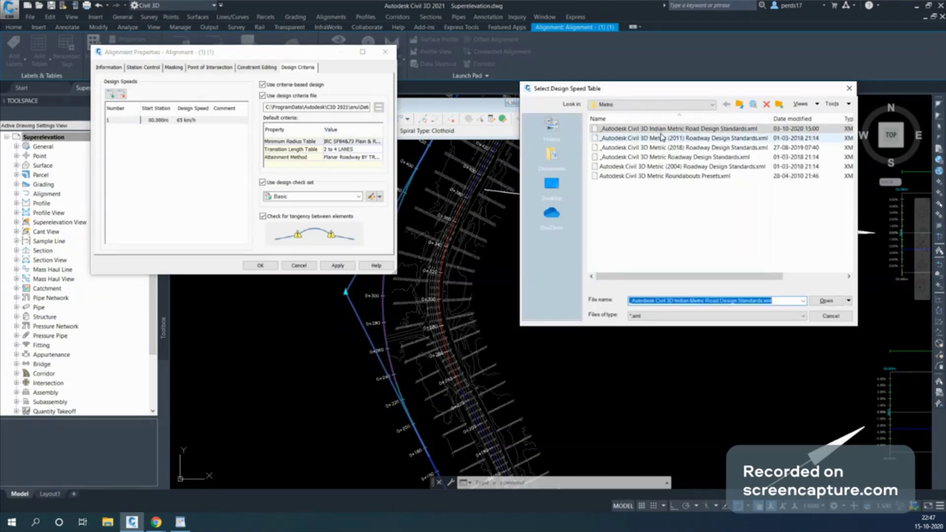
pyautogui.click(848, 90)
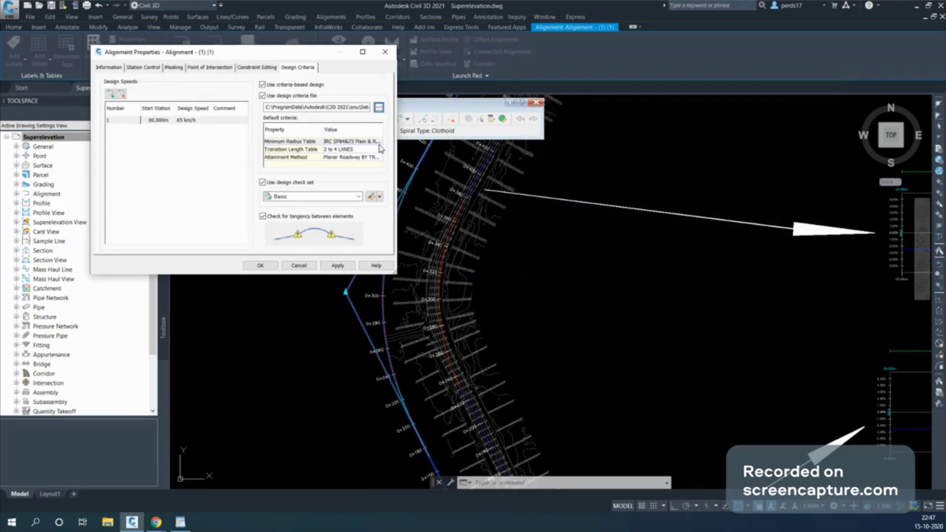
# Inspect the available options for the Minimum Radius Table and the Transition Length Table without changing either selection.
pyautogui.click(351, 143)
pyautogui.click(348, 142)
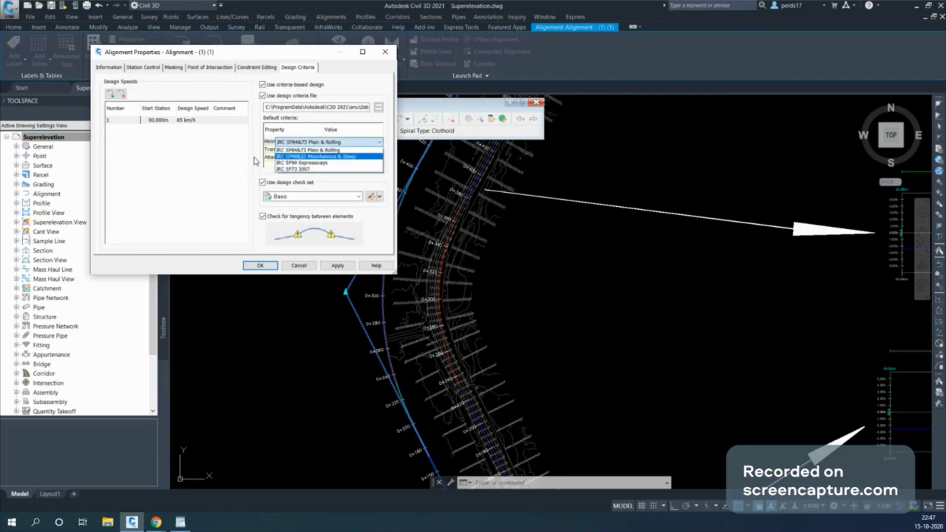
pyautogui.click(260, 157)
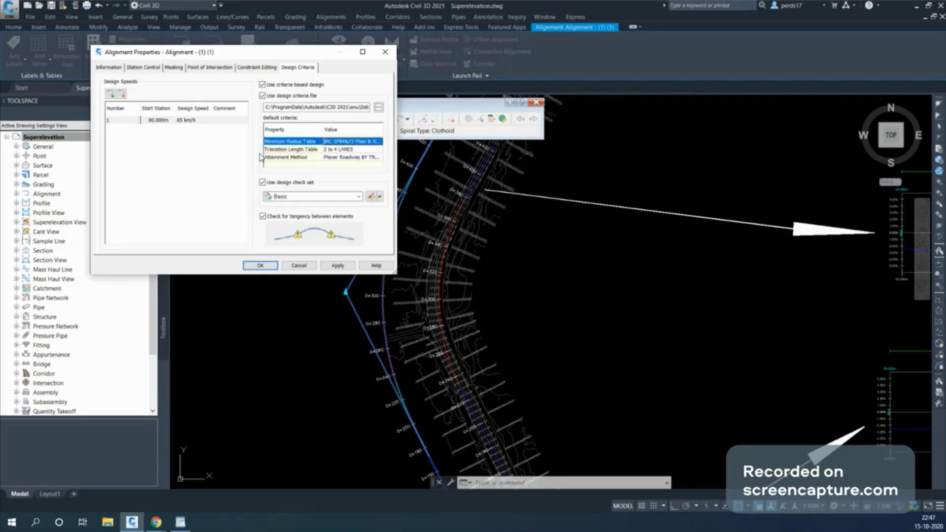
pyautogui.click(339, 153)
pyautogui.click(338, 152)
pyautogui.click(278, 169)
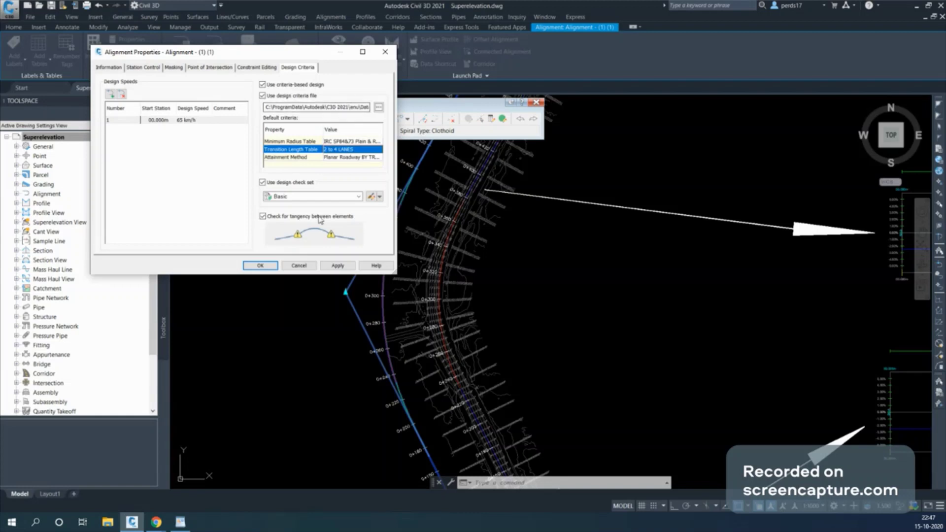
# Locate the Indian Metric Road Design Standards file, switch to its XML in WordPad, and highlight the SP84&73 Plain & Rolling minimum radius table name.
pyautogui.click(379, 107)
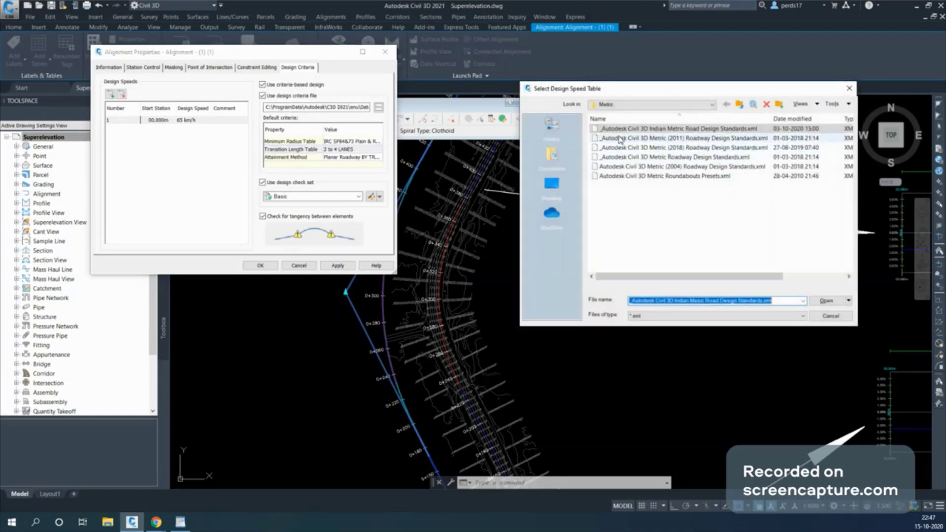
pyautogui.click(815, 318)
pyautogui.click(181, 523)
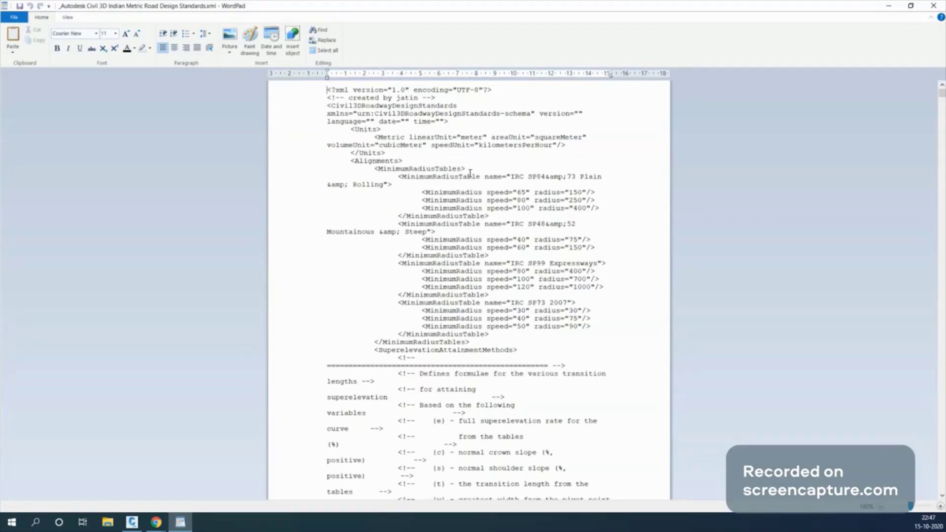
pyautogui.moveTo(539, 177); pyautogui.dragTo(595, 187)
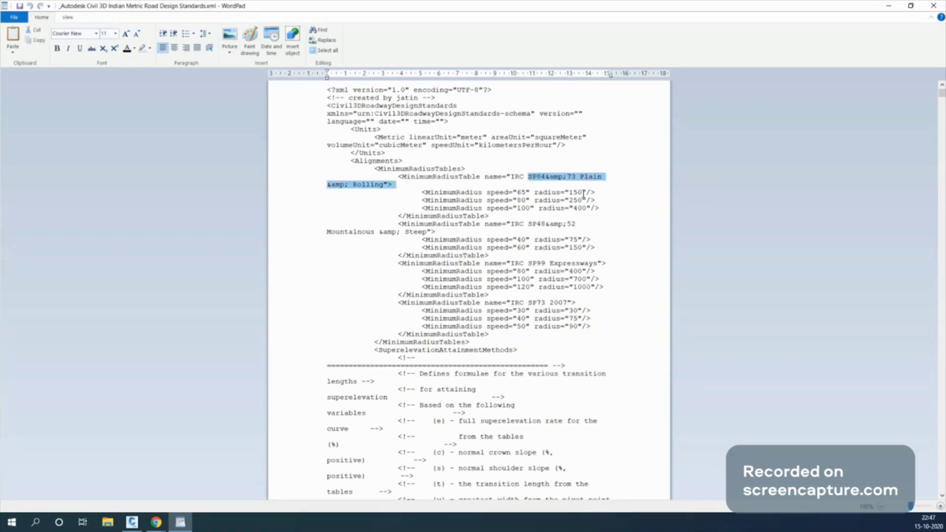
# Read the superelevation attainment variable definitions, highlighting the full superelevation rate (e), normal crown slope (c) and normal shoulder slope (s).
pyautogui.scroll(-10, 552, 207)
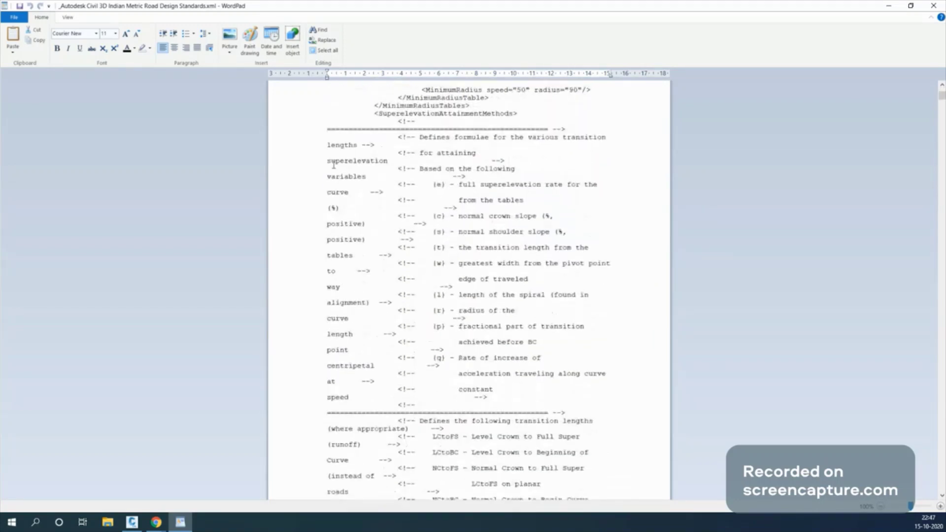
pyautogui.moveTo(332, 161); pyautogui.dragTo(490, 398)
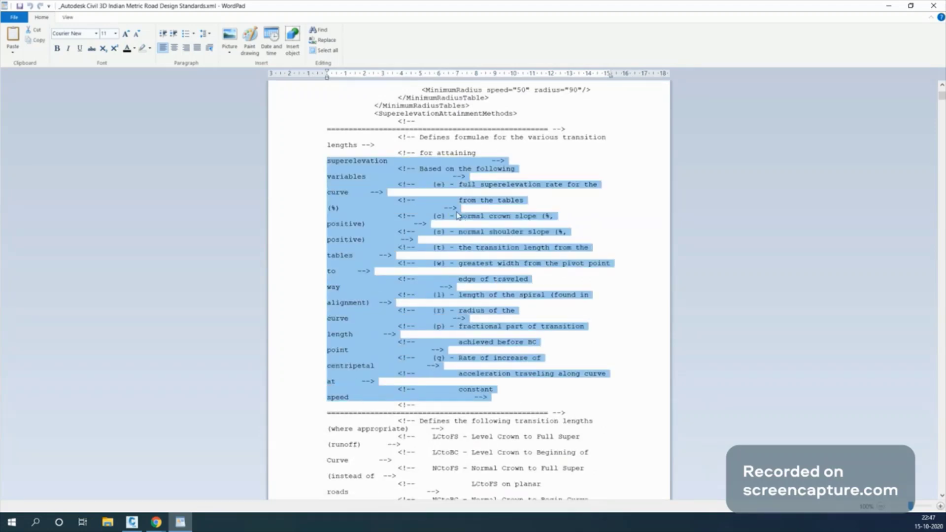
pyautogui.moveTo(439, 185); pyautogui.dragTo(461, 184)
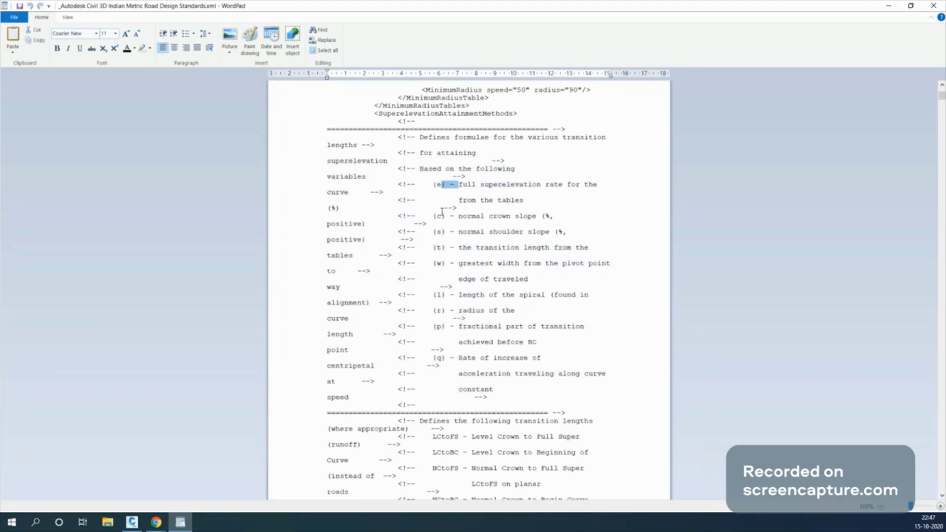
pyautogui.moveTo(437, 216); pyautogui.dragTo(541, 216)
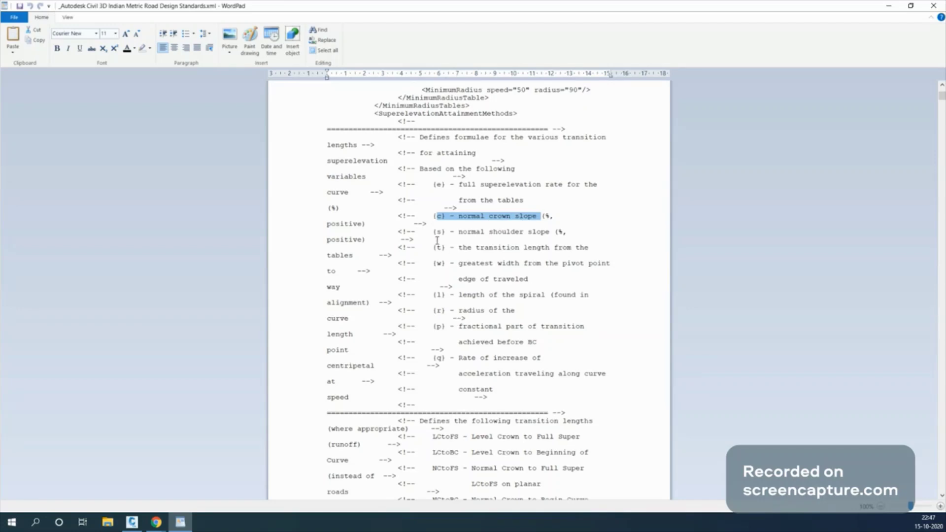
pyautogui.moveTo(434, 237); pyautogui.dragTo(529, 235)
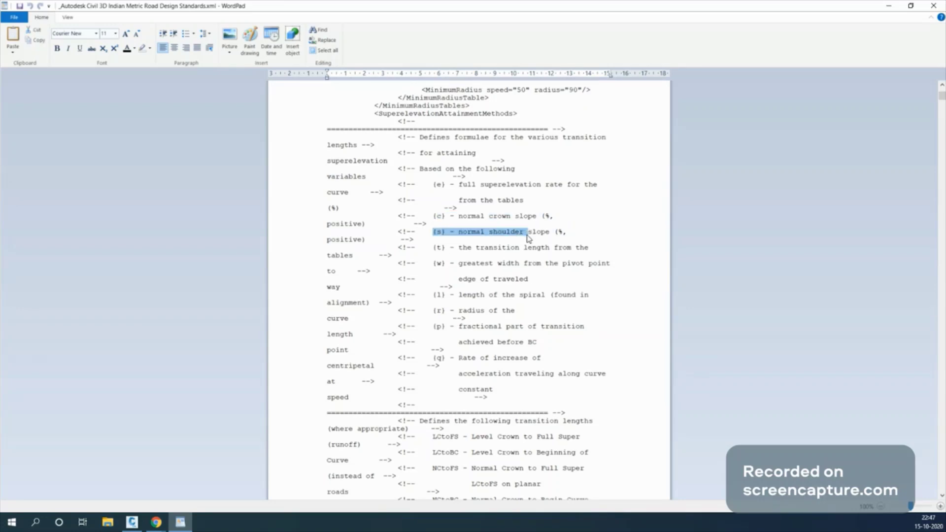
# Read the transition length definitions from LCtoFS through NStoNC, highlighting the LCtoFS and LCtoBC abbreviations.
pyautogui.scroll(-10, 503, 242)
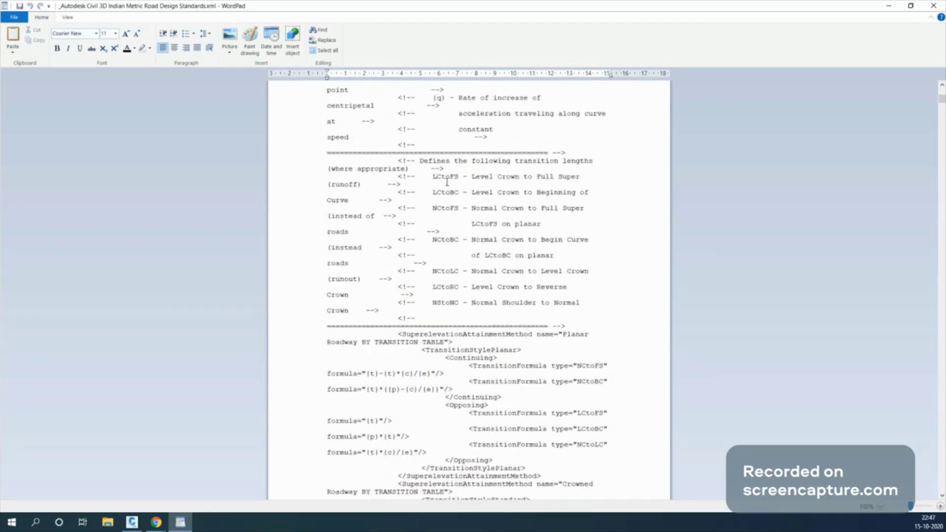
pyautogui.moveTo(432, 177); pyautogui.dragTo(501, 302)
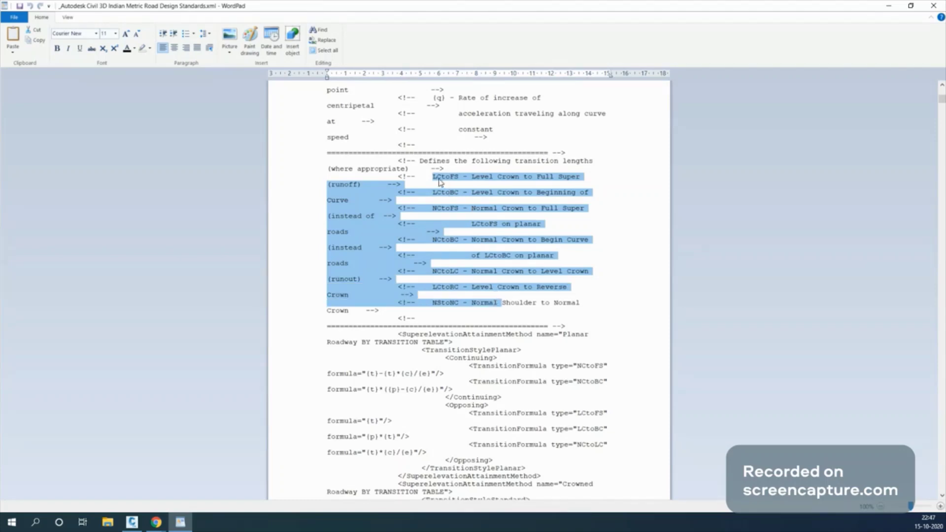
pyautogui.moveTo(433, 176); pyautogui.dragTo(458, 192)
# Examine the Planar Roadway BY TRANSITION TABLE formulas, checking continuing NCtoFS against the variable definitions and highlighting opposing LCtoFS with its formula.
pyautogui.scroll(-4, 444, 211)
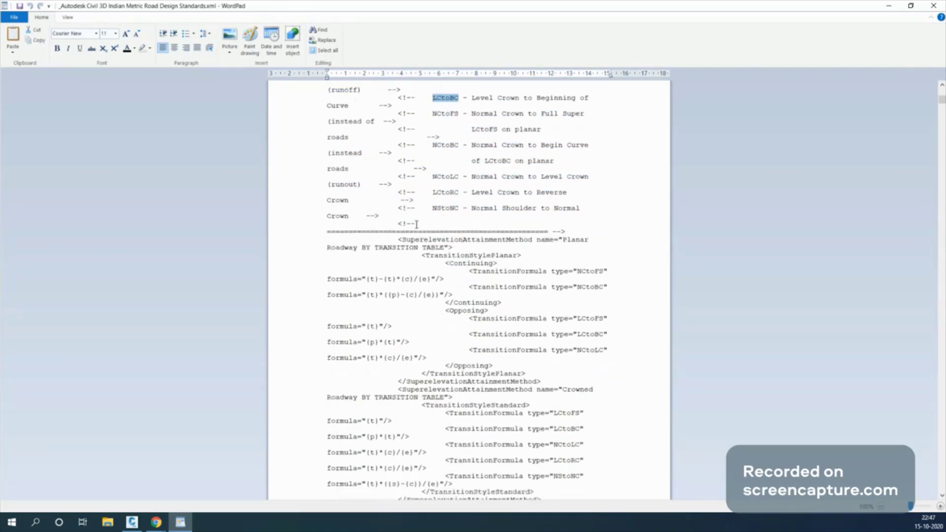
pyautogui.moveTo(578, 271); pyautogui.dragTo(606, 271)
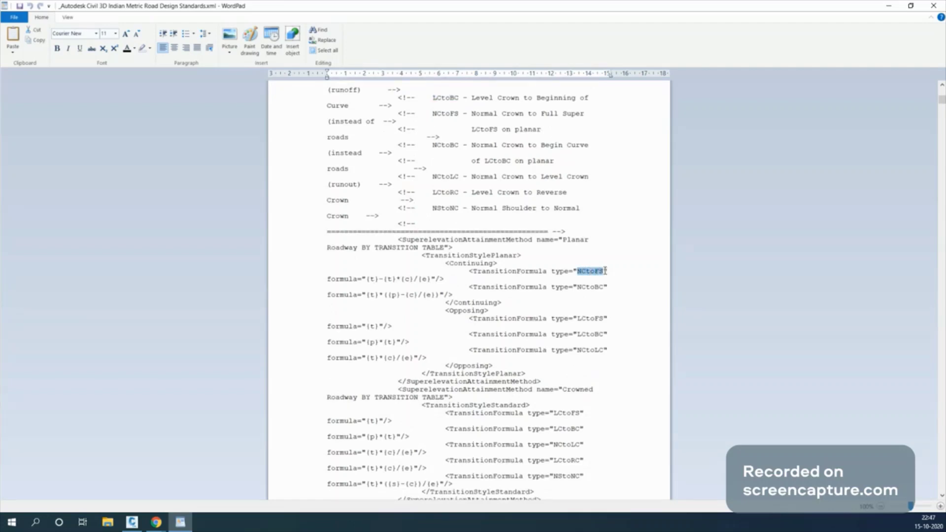
pyautogui.click(374, 279)
pyautogui.scroll(5, 434, 266)
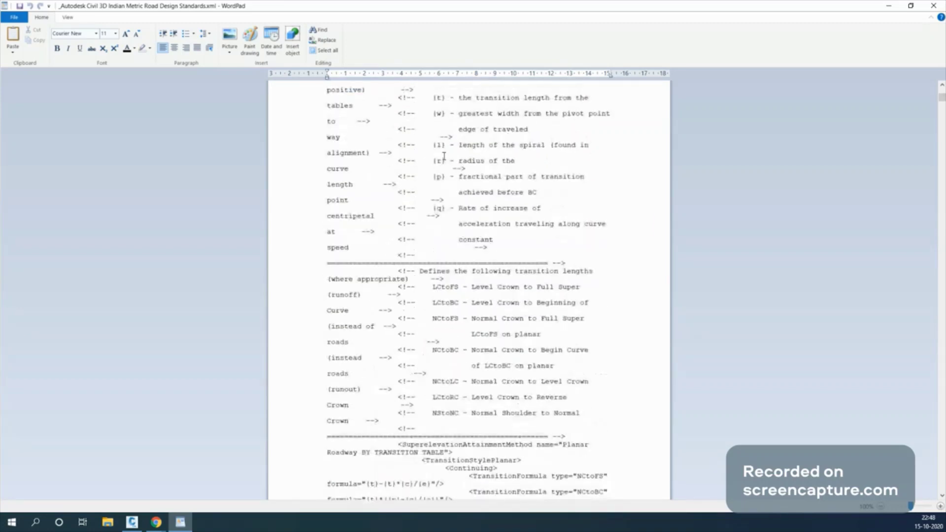
pyautogui.scroll(-5, 433, 157)
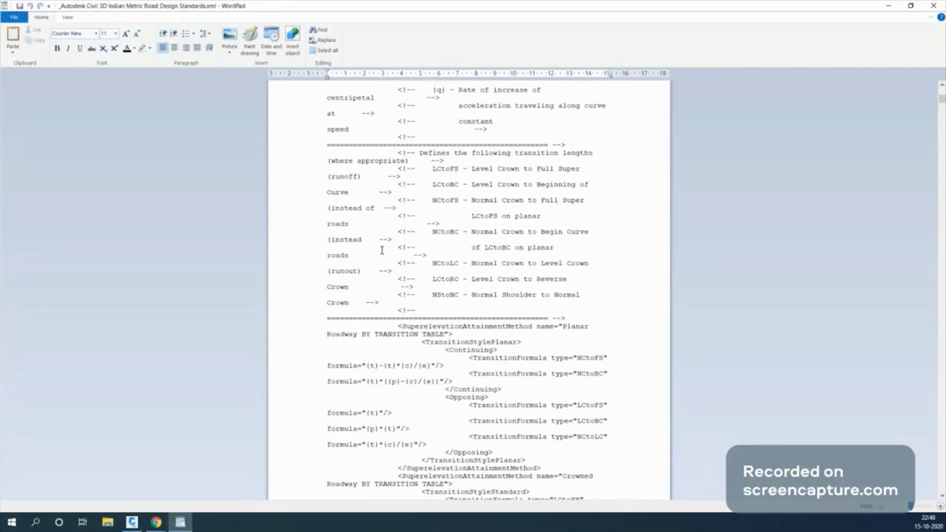
pyautogui.scroll(-3, 382, 250)
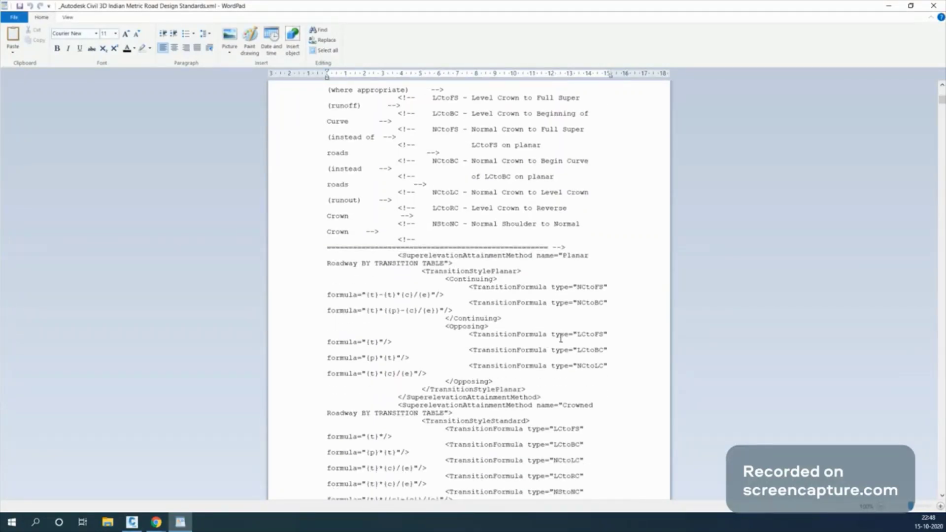
pyautogui.scroll(-1, 548, 340)
pyautogui.moveTo(577, 311); pyautogui.dragTo(595, 309)
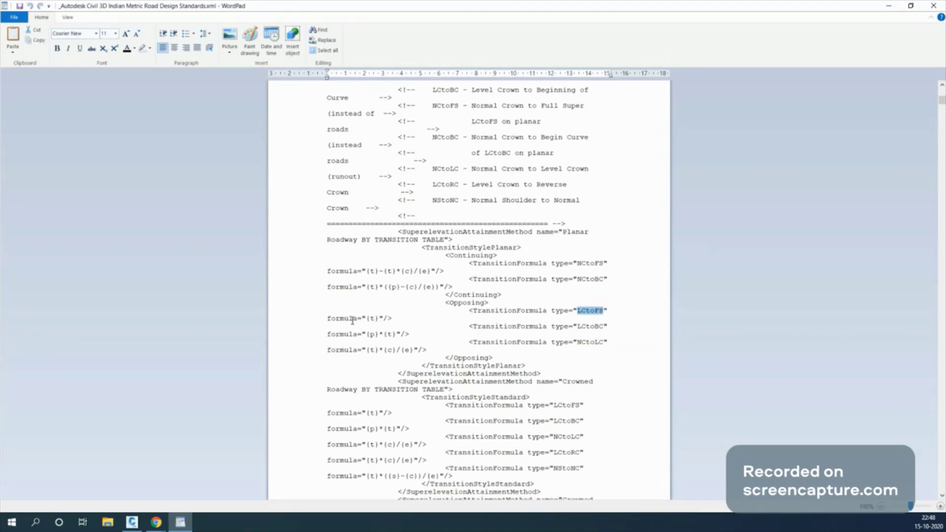
pyautogui.moveTo(327, 318); pyautogui.dragTo(388, 315)
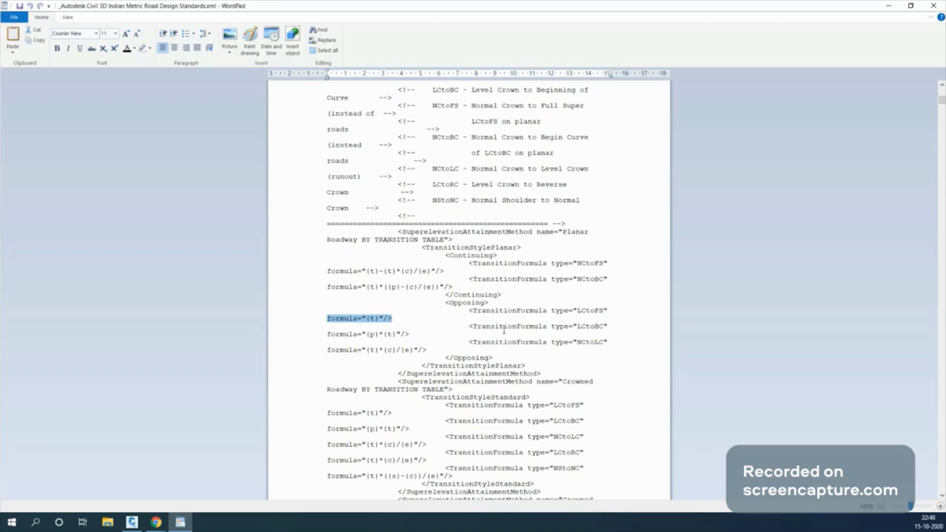
# Highlight the opposing LCtoBC transition type and its formula, and look through the remaining attainment methods down to the superelevation tables.
pyautogui.moveTo(591, 326); pyautogui.dragTo(606, 328)
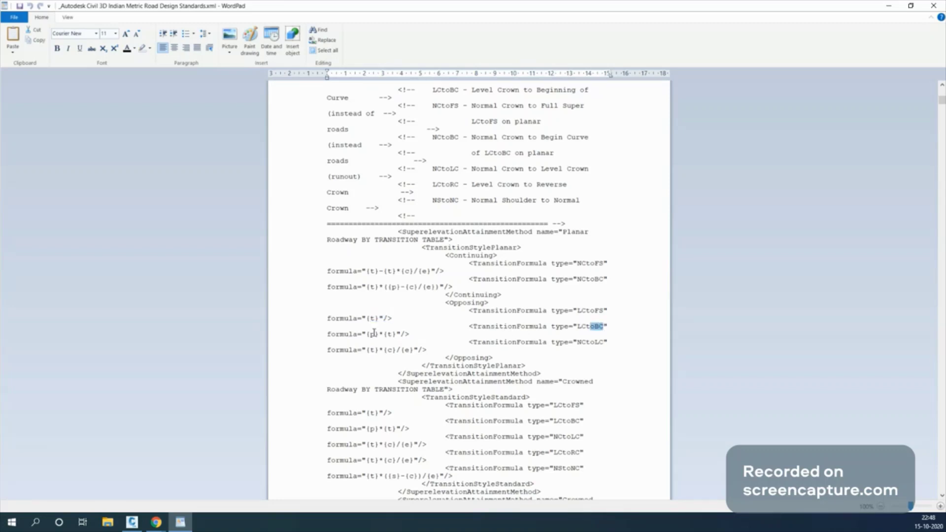
pyautogui.moveTo(370, 334); pyautogui.dragTo(410, 335)
pyautogui.scroll(-3, 416, 310)
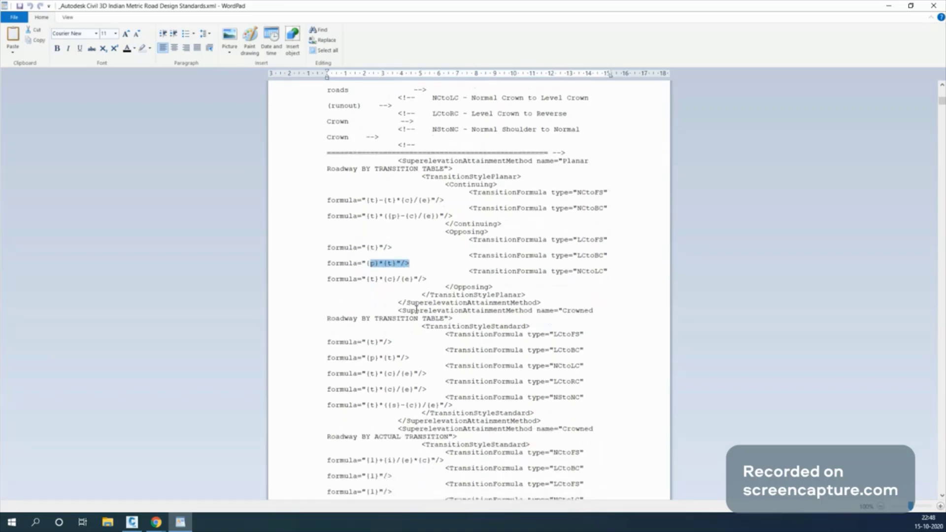
pyautogui.scroll(-14, 418, 319)
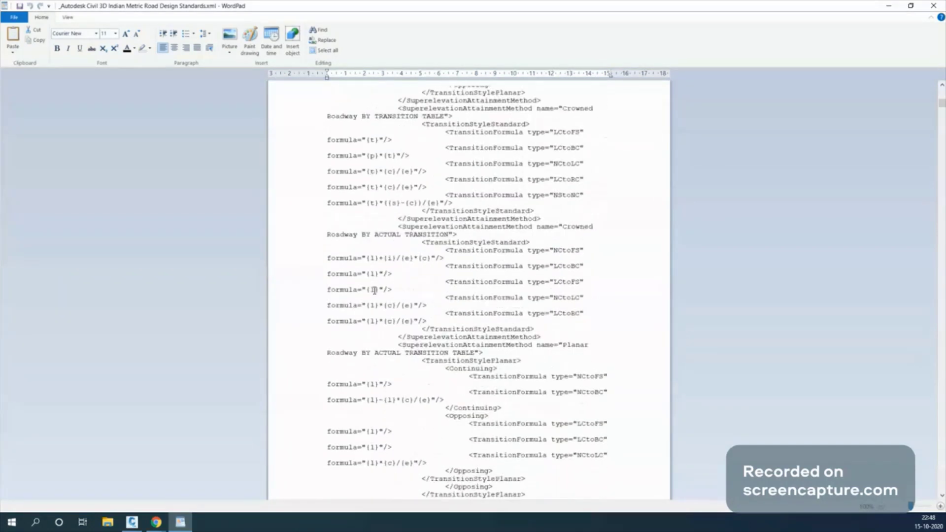
pyautogui.scroll(-10, 380, 302)
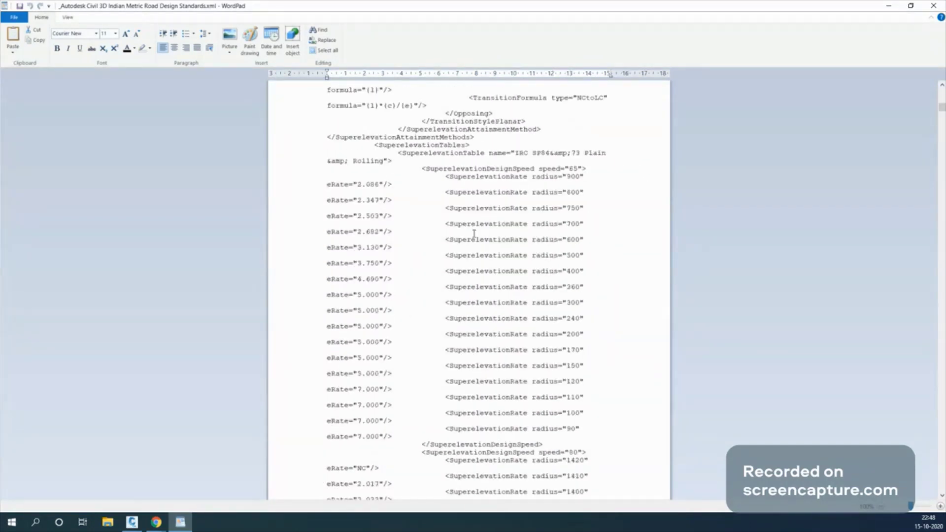
# Read the IRC SP84&73 Plain & Rolling superelevation rates for design speed 65, highlighting the eRate entries for radii 150 and 500.
pyautogui.click(532, 164)
pyautogui.moveTo(448, 170); pyautogui.dragTo(585, 168)
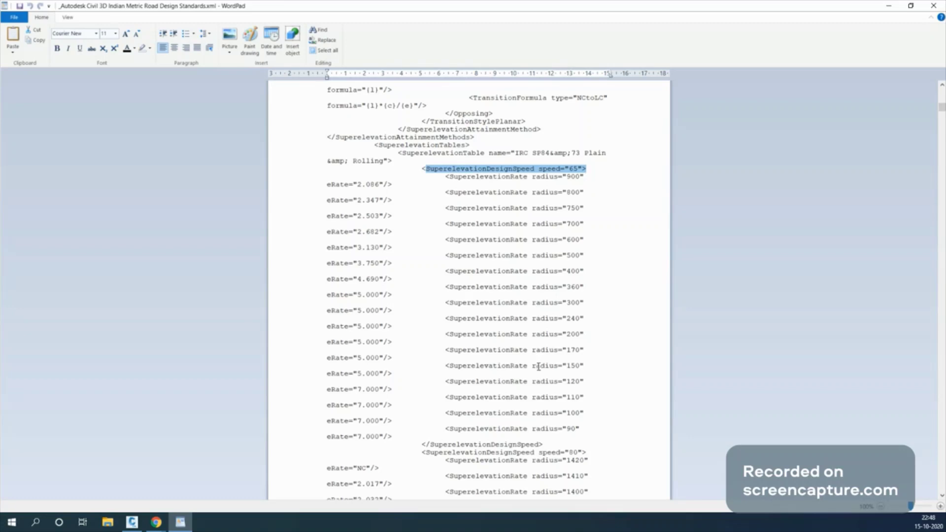
pyautogui.moveTo(539, 366); pyautogui.dragTo(577, 366)
pyautogui.moveTo(363, 374); pyautogui.dragTo(376, 374)
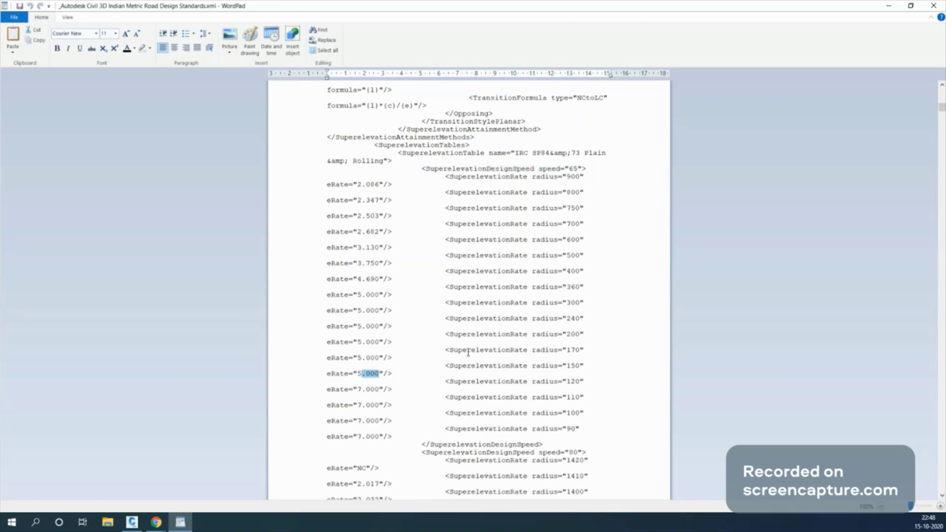
pyautogui.moveTo(570, 256); pyautogui.dragTo(583, 254)
pyautogui.moveTo(361, 264); pyautogui.dragTo(378, 263)
pyautogui.scroll(-2, 491, 293)
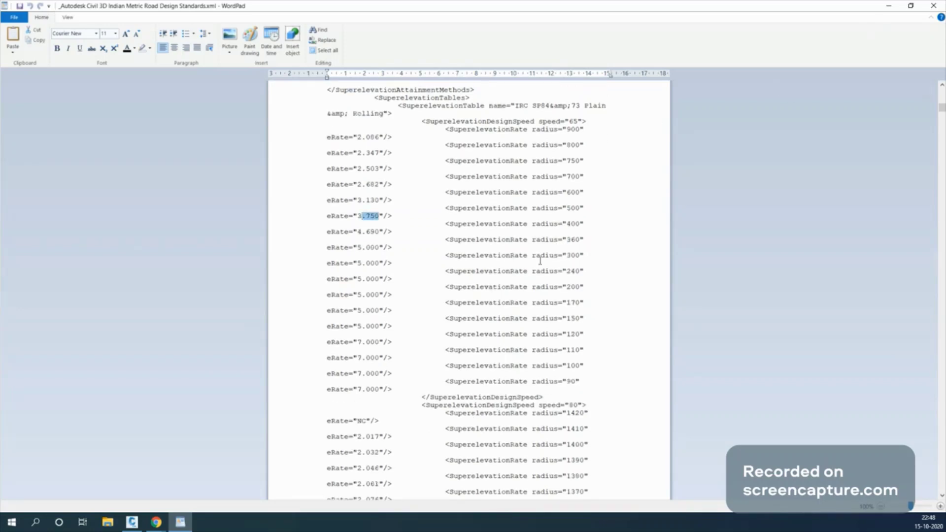
# Switch back to Civil 3D, accept the alignment properties, and clear the alignment's superelevation data in the tabular editor.
pyautogui.click(889, 5)
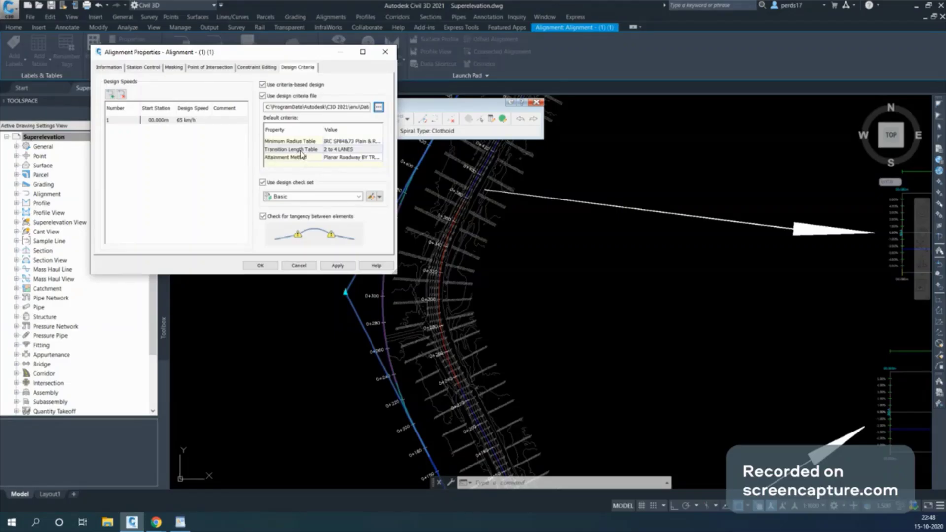
pyautogui.click(259, 266)
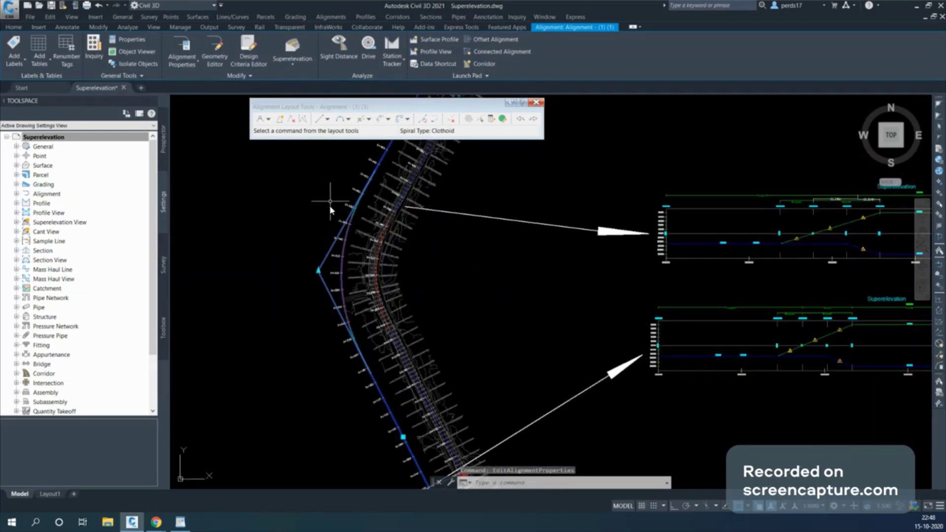
pyautogui.click(292, 61)
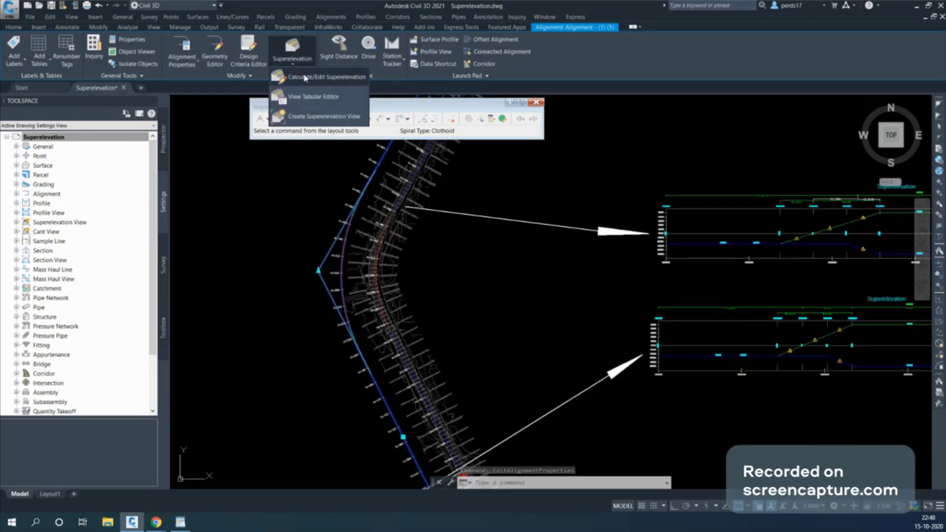
pyautogui.click(305, 78)
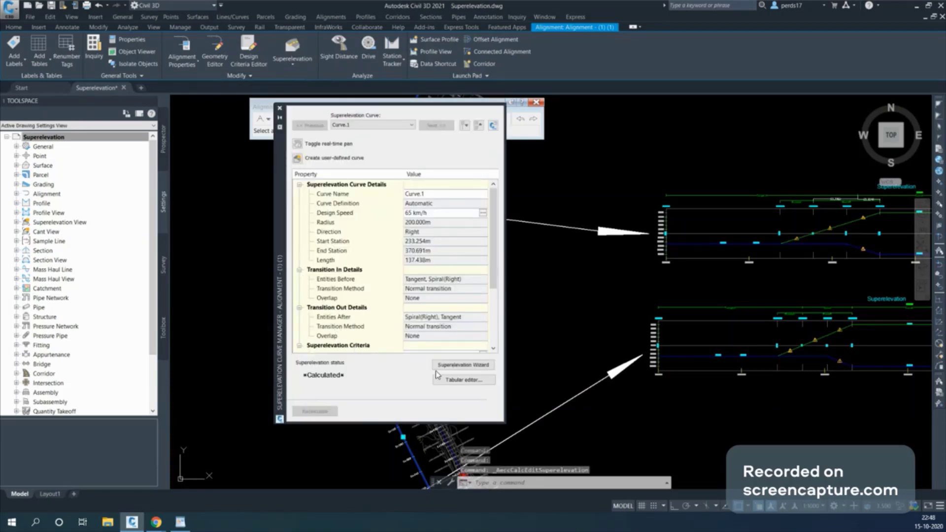
pyautogui.click(459, 381)
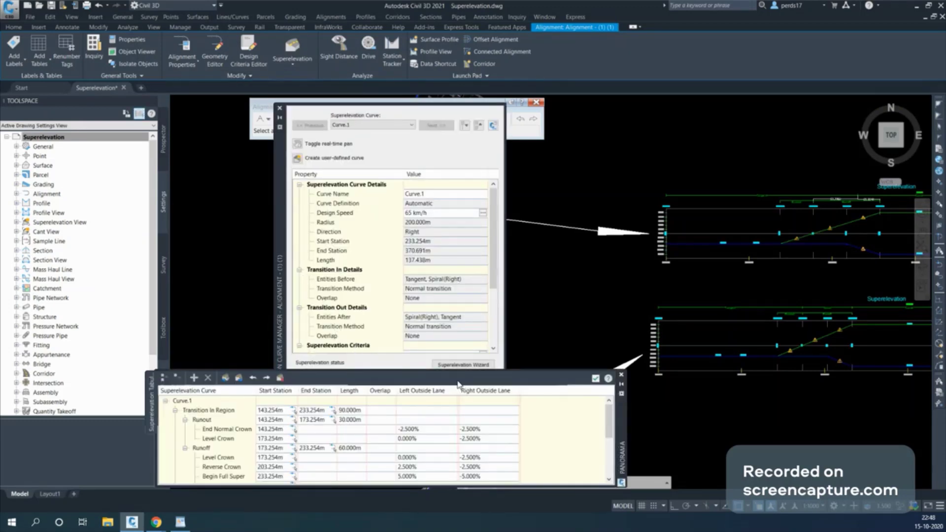
pyautogui.click(280, 377)
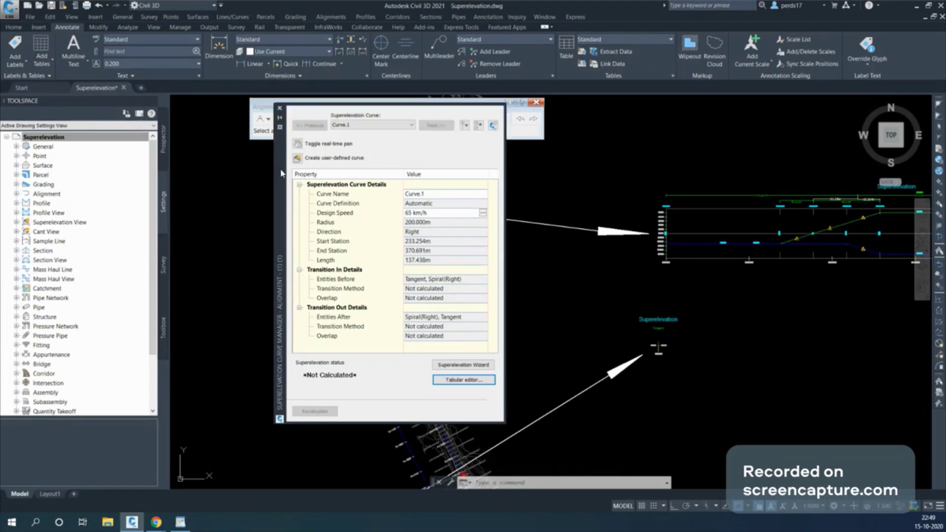
pyautogui.moveTo(274, 174)
pyautogui.mouseDown()
pyautogui.moveTo(228, 195)
pyautogui.moveTo(489, 208)
pyautogui.mouseUp()
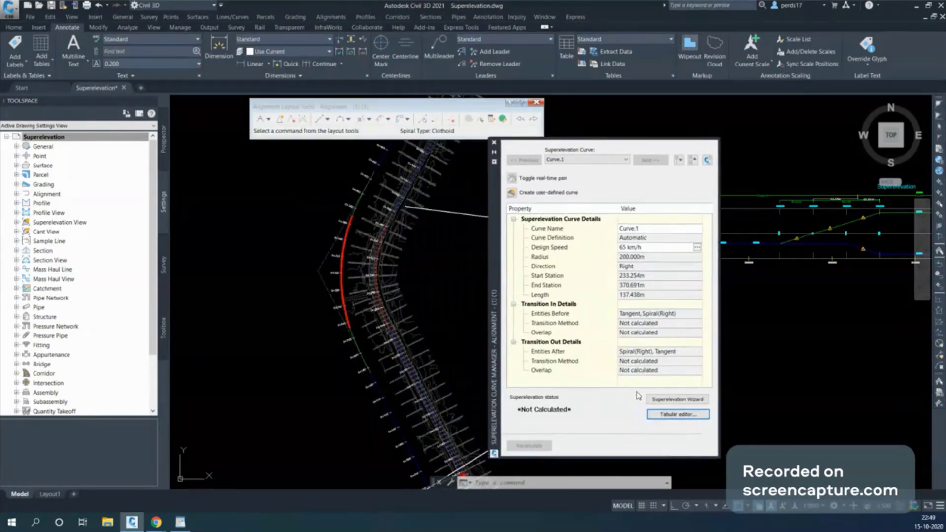
pyautogui.click(494, 143)
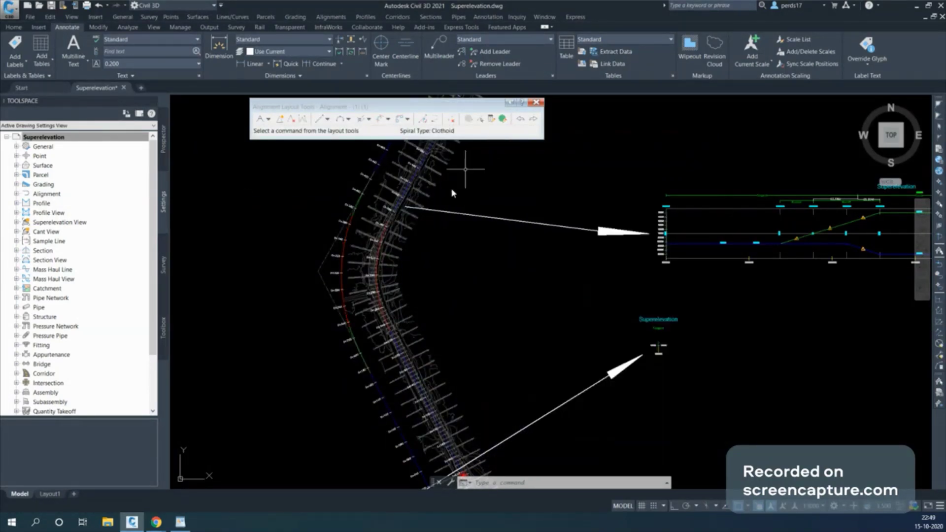
# Start calculating superelevation for the selected alignment with Undivided Crowned as the roadway type.
pyautogui.click(346, 229)
pyautogui.click(295, 59)
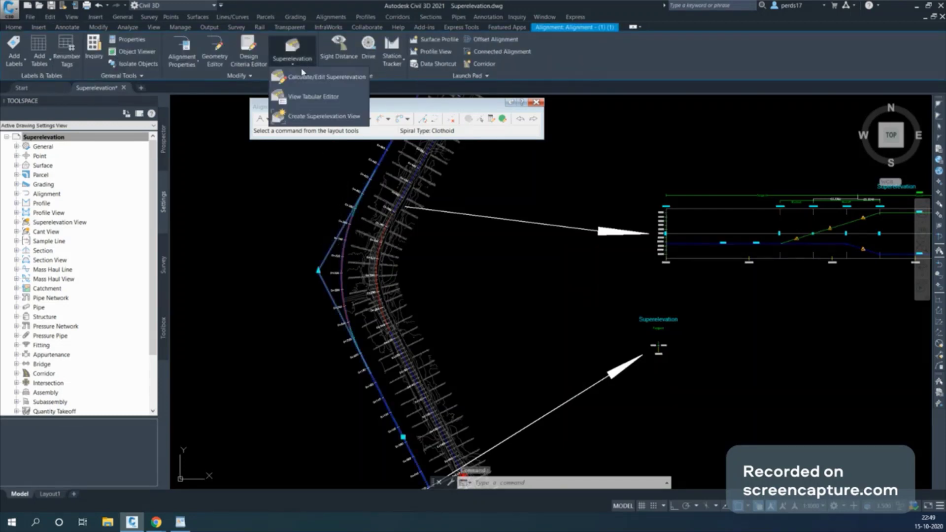
pyautogui.click(303, 75)
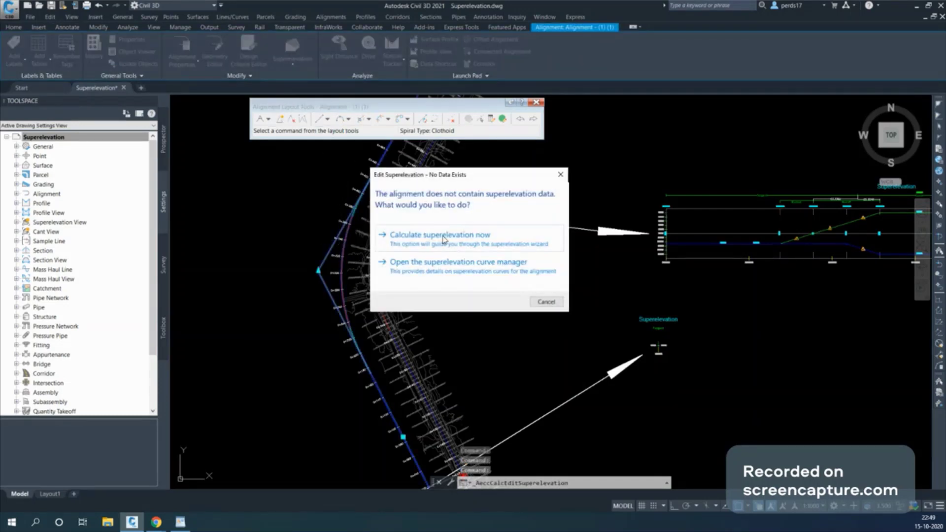
pyautogui.click(450, 241)
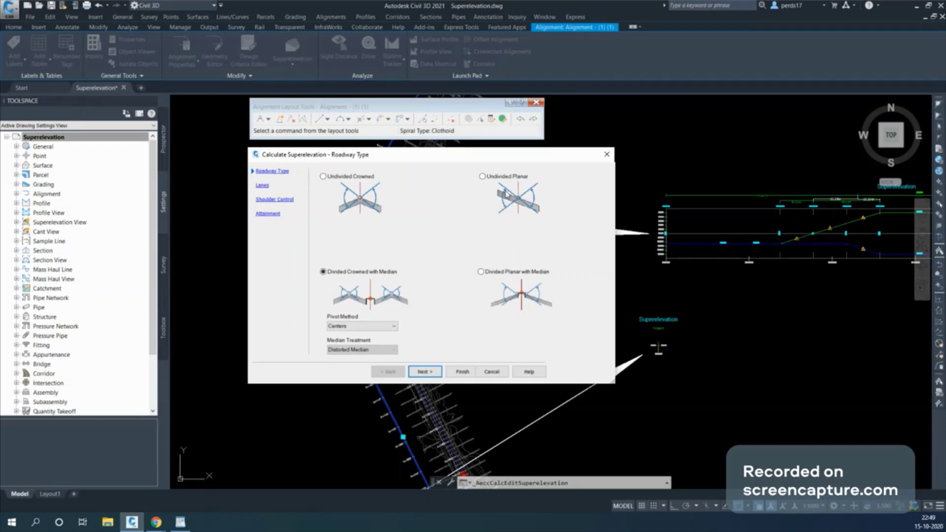
pyautogui.click(339, 178)
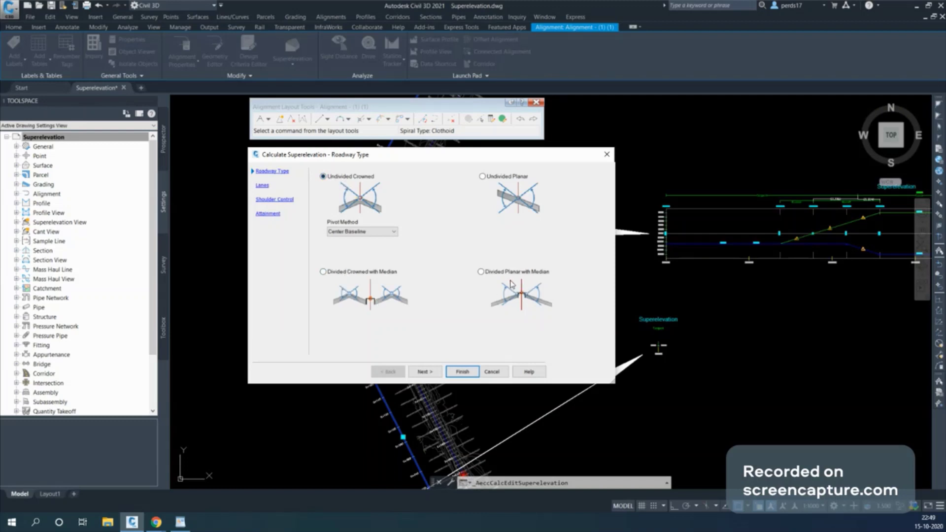
# Set the normal lane width to 7 m and keep the roadway symmetric, trying the Symmetric Roadway option off and on again.
pyautogui.click(263, 186)
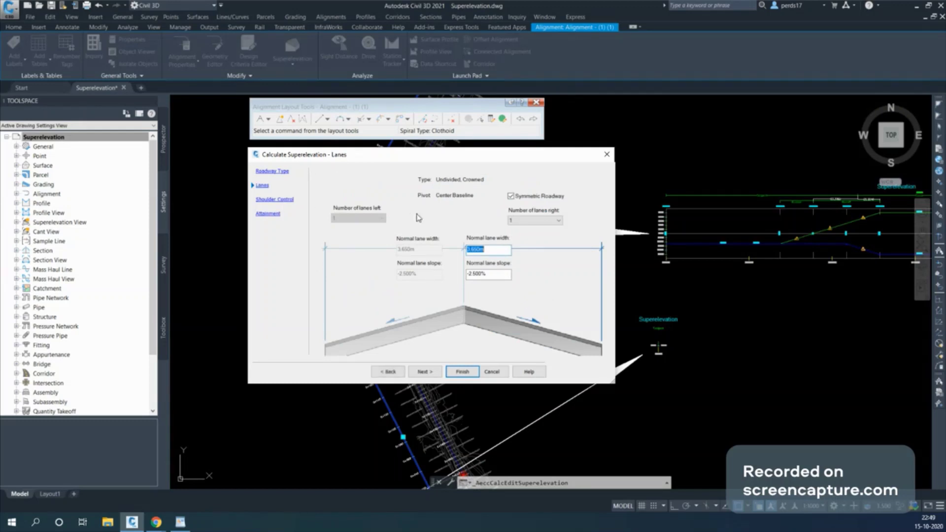
pyautogui.moveTo(419, 157); pyautogui.dragTo(670, 143)
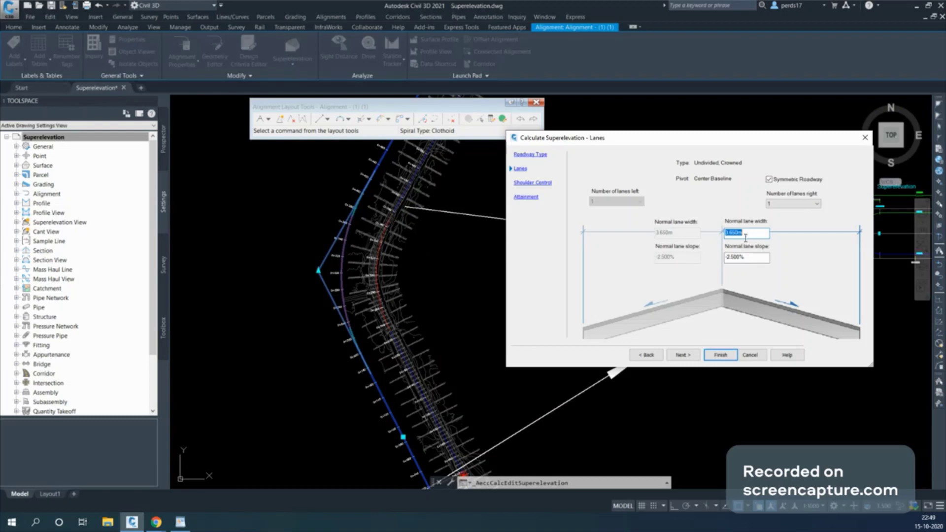
pyautogui.moveTo(750, 236); pyautogui.dragTo(715, 237)
pyautogui.write('7')
pyautogui.click(743, 260)
pyautogui.click(770, 180)
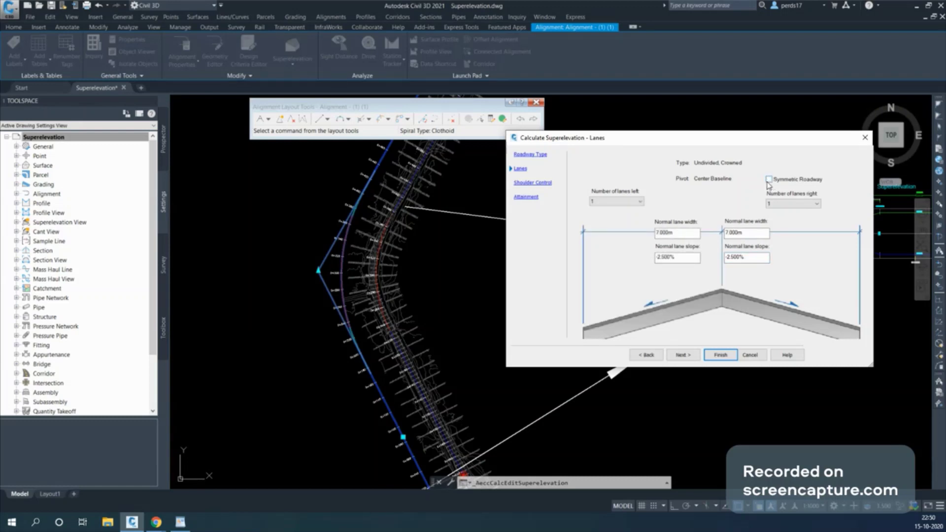
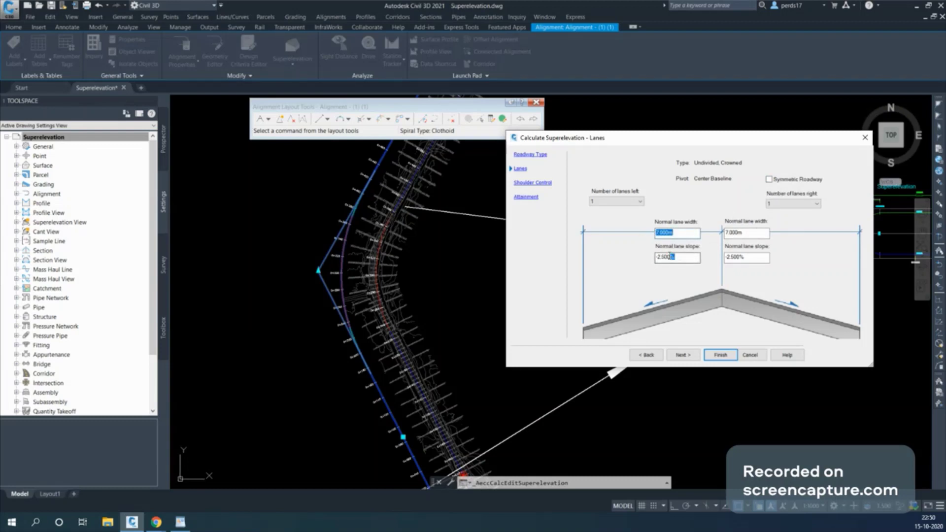
pyautogui.click(769, 180)
# Exclude the outside edge shoulders from the superelevation calculation.
pyautogui.click(683, 354)
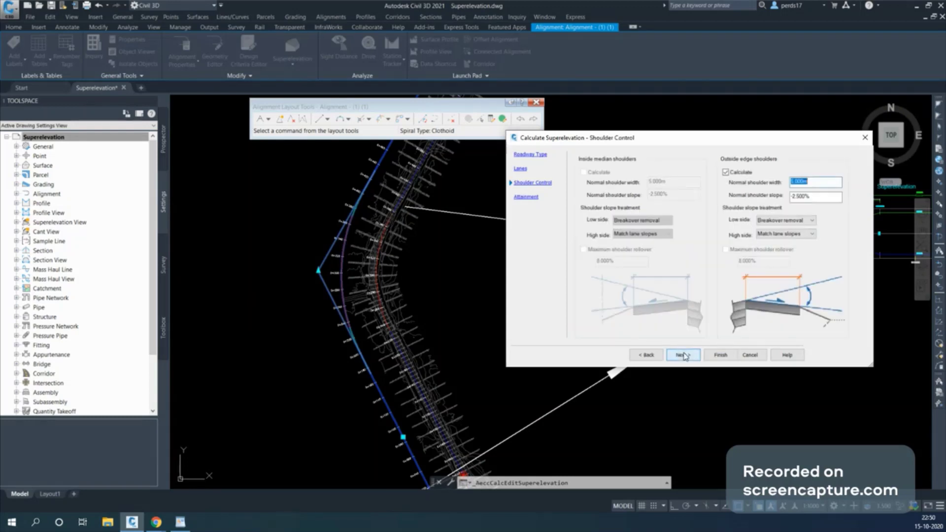
pyautogui.click(725, 173)
pyautogui.moveTo(701, 140); pyautogui.dragTo(537, 142)
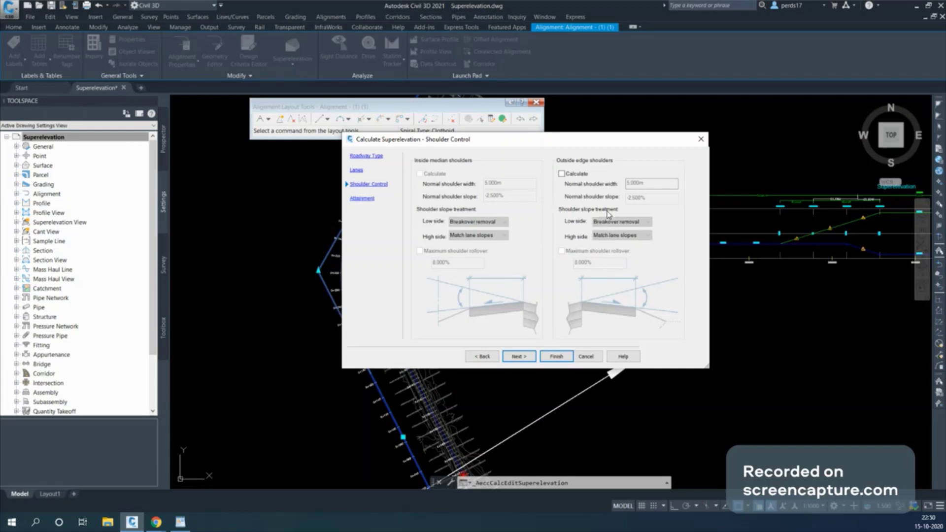
# Review the attainment percentages for tangent-curve and spiral-curve runoff, finish the superelevation calculation and close the tabular editor.
pyautogui.click(362, 199)
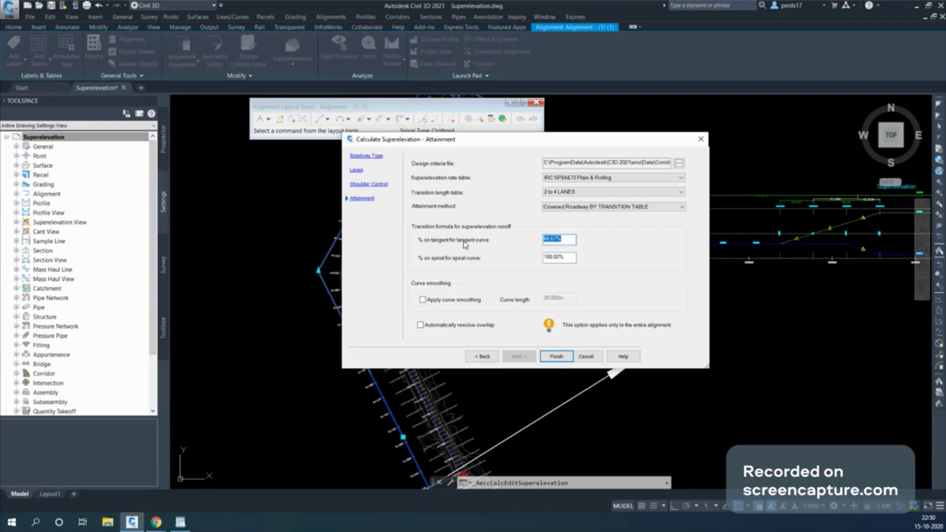
pyautogui.moveTo(565, 240); pyautogui.dragTo(543, 241)
pyautogui.moveTo(566, 258); pyautogui.dragTo(525, 264)
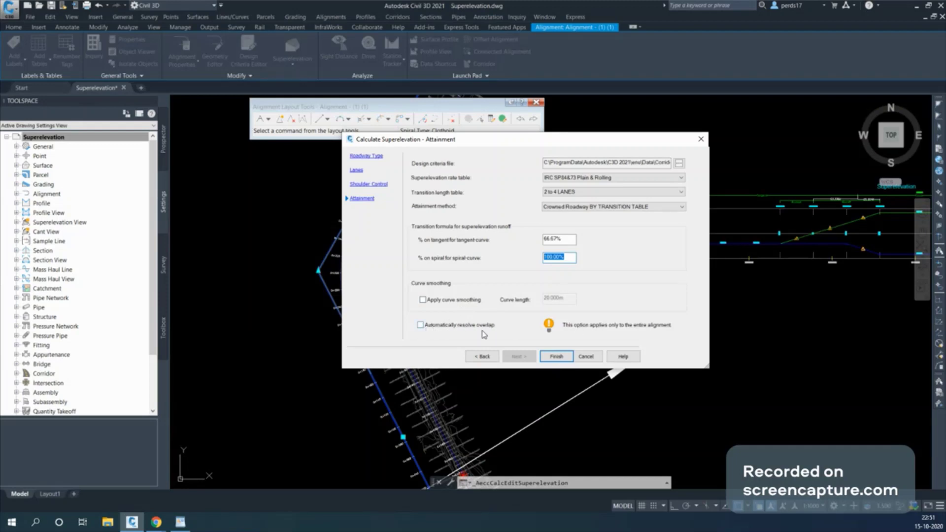
pyautogui.click(565, 358)
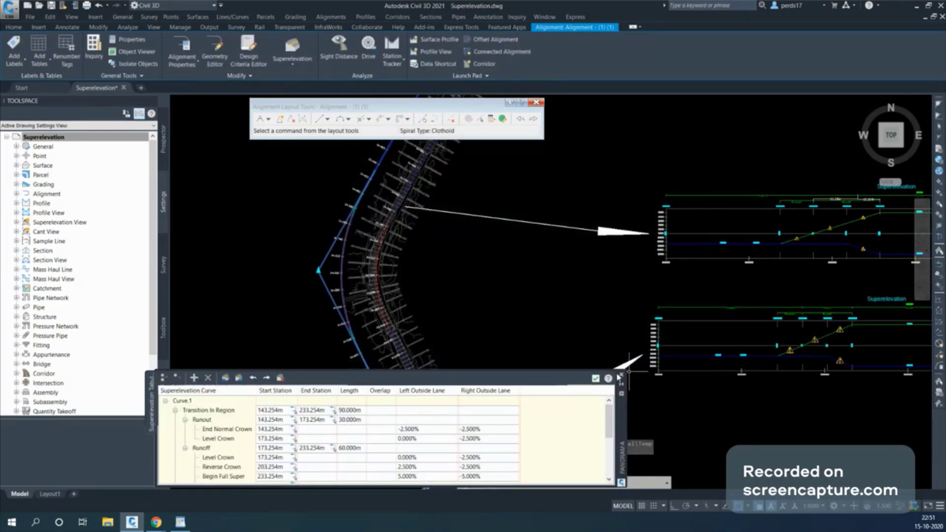
pyautogui.click(595, 378)
# Examine the recalculated superelevation view's spiral, runoff, runout and full super regions, and compare them with the alignment and the other superelevation view.
pyautogui.moveTo(896, 349); pyautogui.dragTo(563, 342, button='middle')
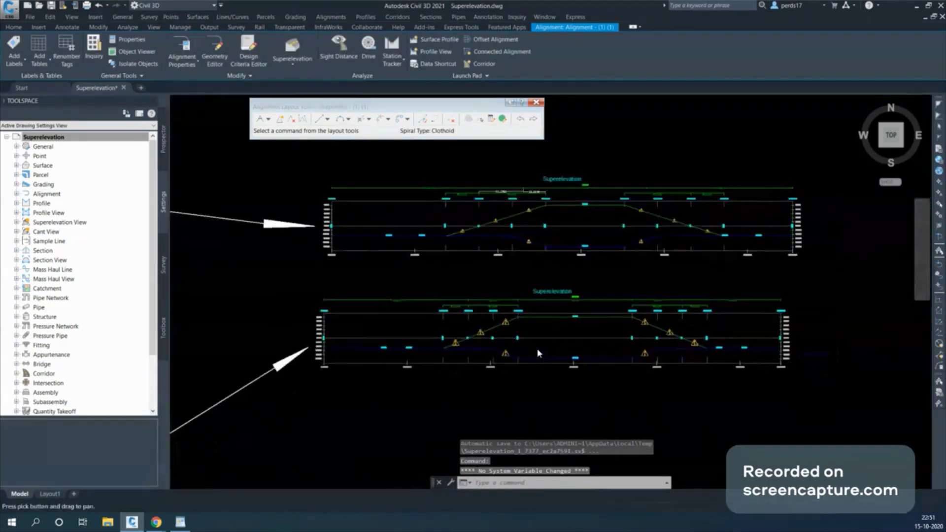
pyautogui.scroll(5, 563, 341)
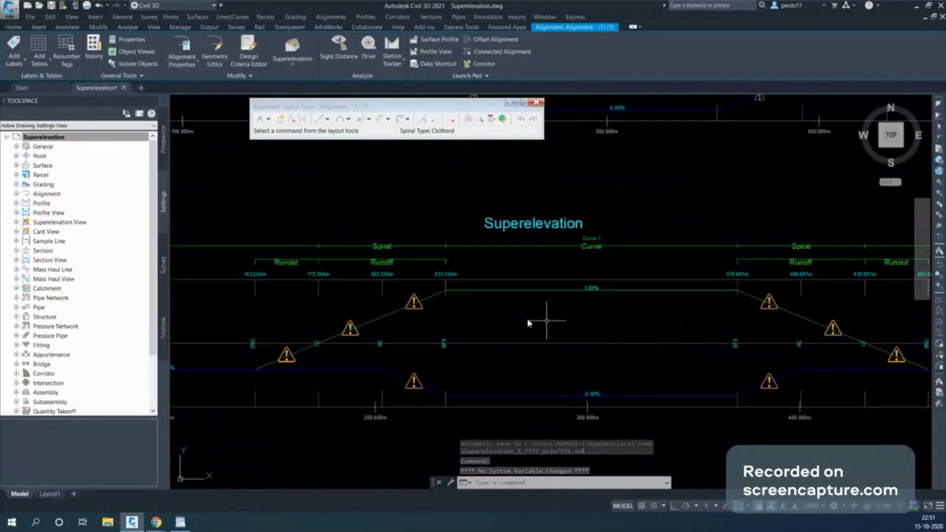
pyautogui.scroll(3, 589, 295)
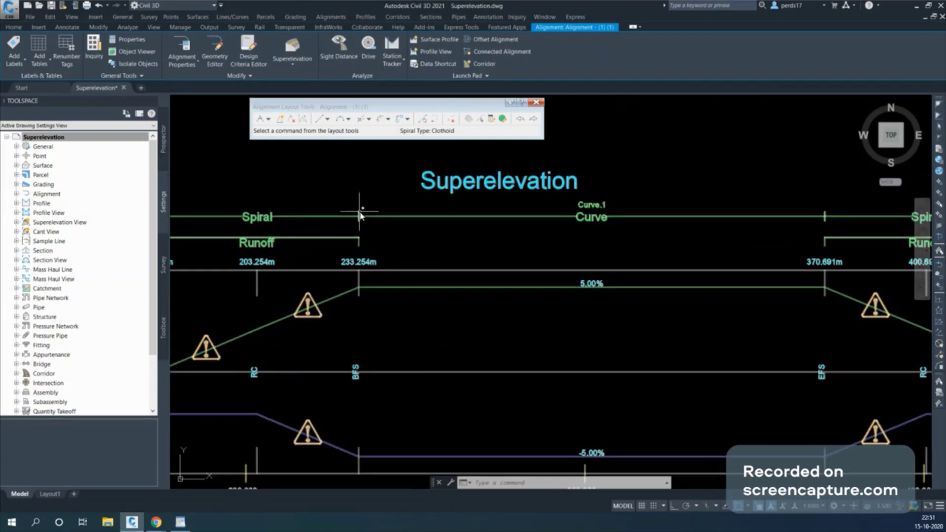
pyautogui.scroll(-2, 838, 256)
pyautogui.moveTo(862, 249); pyautogui.dragTo(622, 281, button='middle')
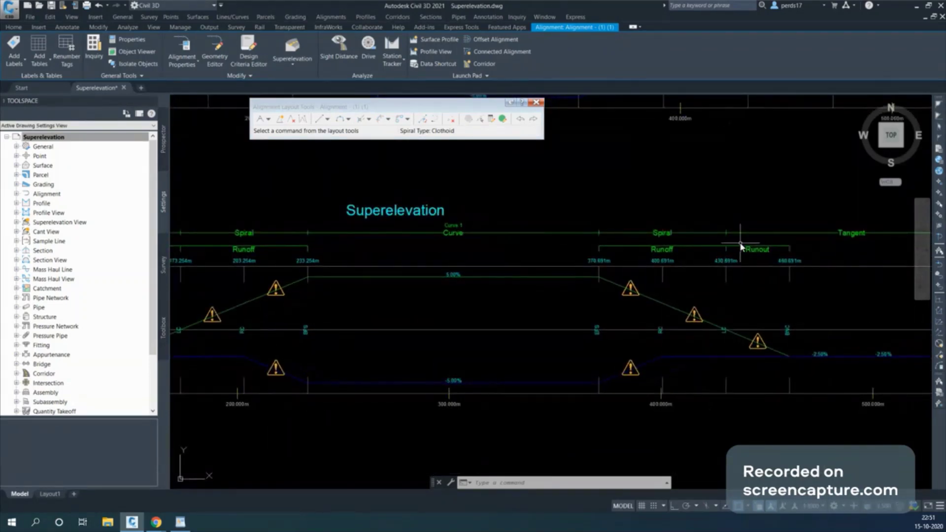
pyautogui.scroll(-3, 752, 271)
pyautogui.scroll(2, 629, 223)
pyautogui.scroll(-3, 729, 258)
pyautogui.scroll(4, 367, 266)
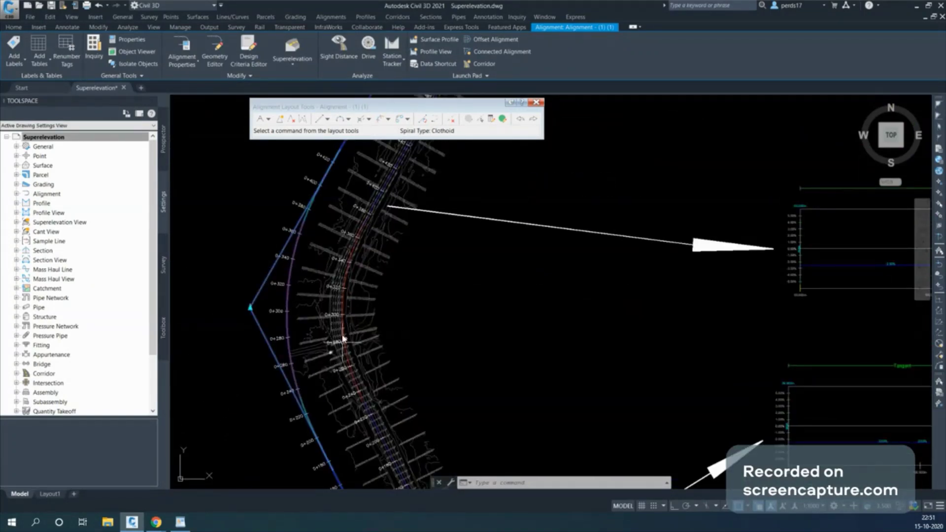
pyautogui.scroll(-3, 493, 296)
pyautogui.scroll(3, 706, 294)
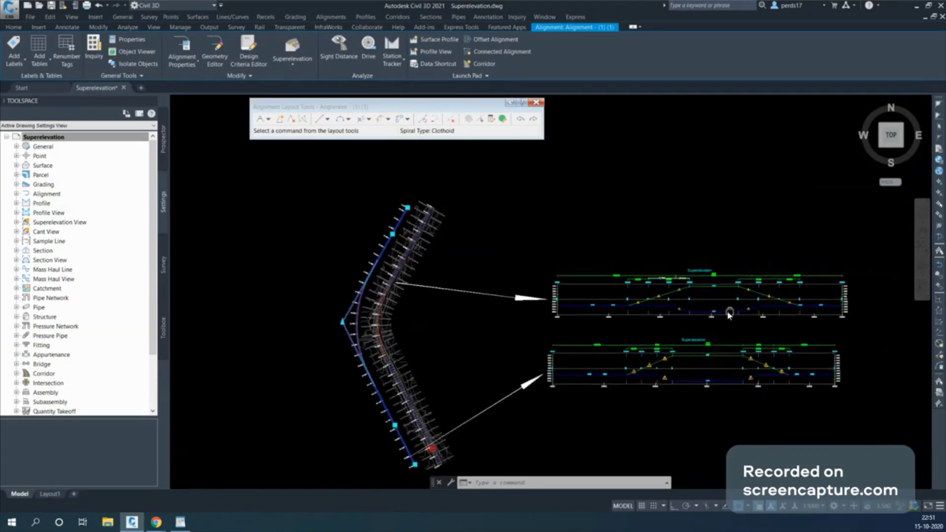
pyautogui.scroll(4, 707, 294)
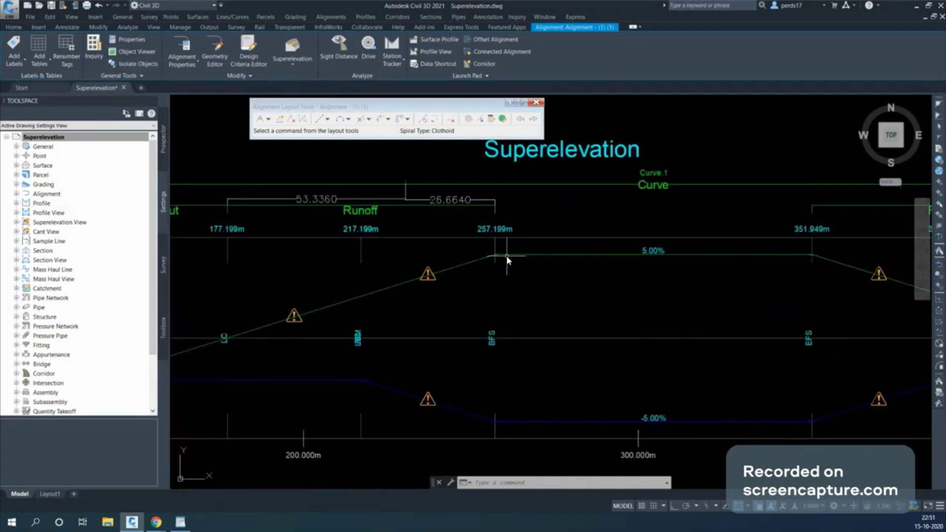
# Examine how the runoff is divided between tangent and curve in the superelevation view without spirals.
pyautogui.scroll(-1, 513, 261)
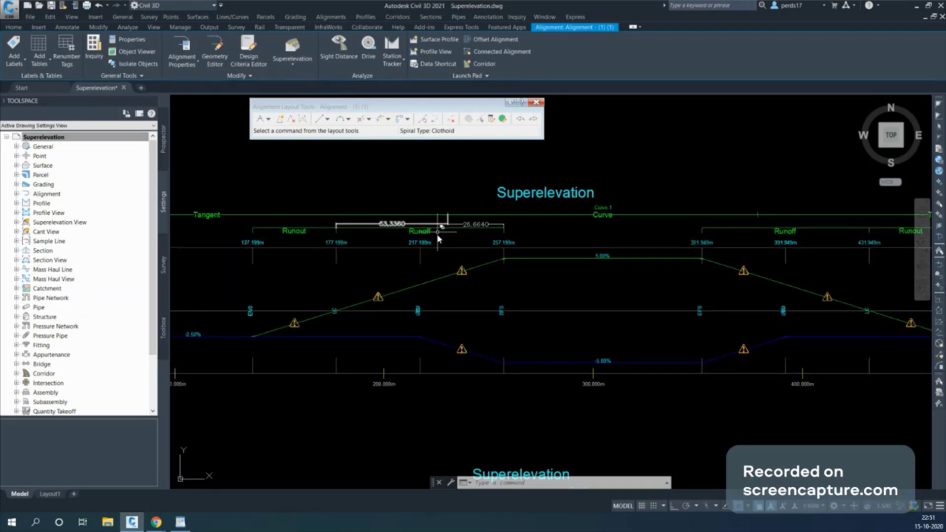
pyautogui.hscroll(-3, 435, 253)
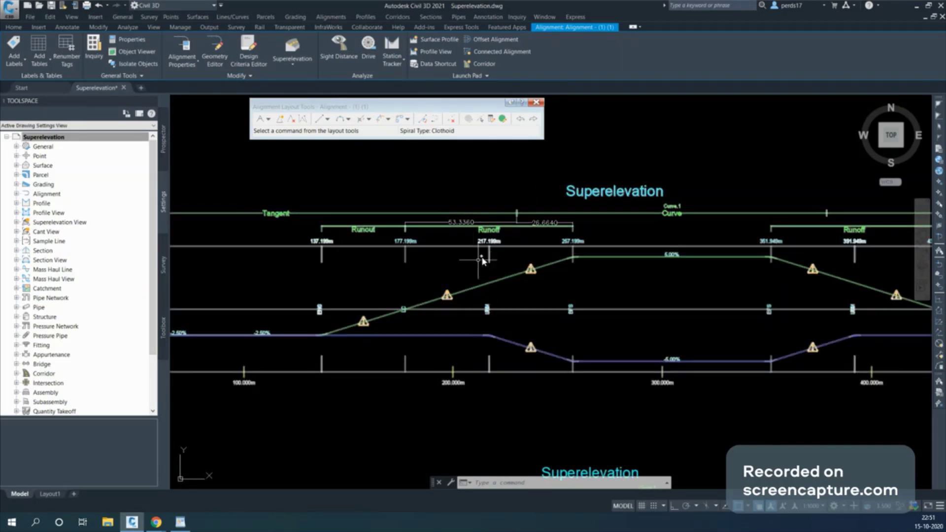
pyautogui.scroll(2, 489, 232)
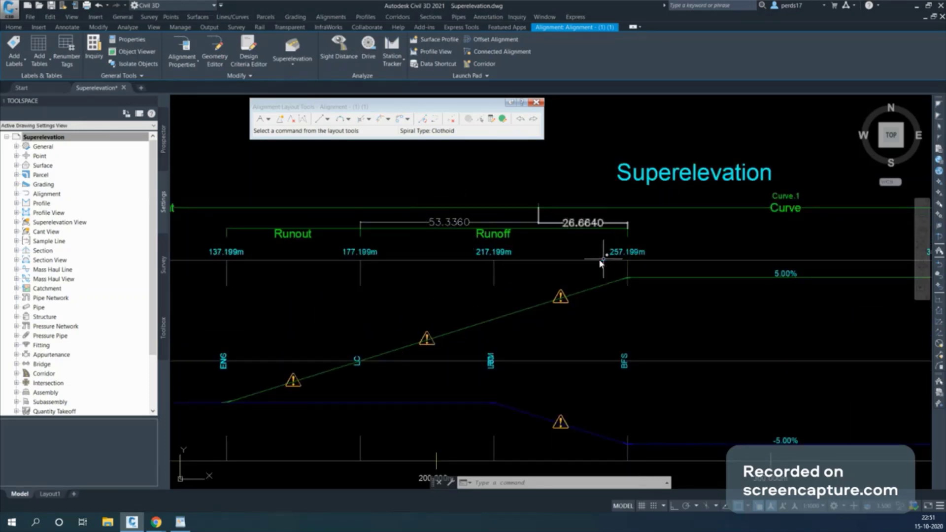
pyautogui.scroll(-4, 566, 221)
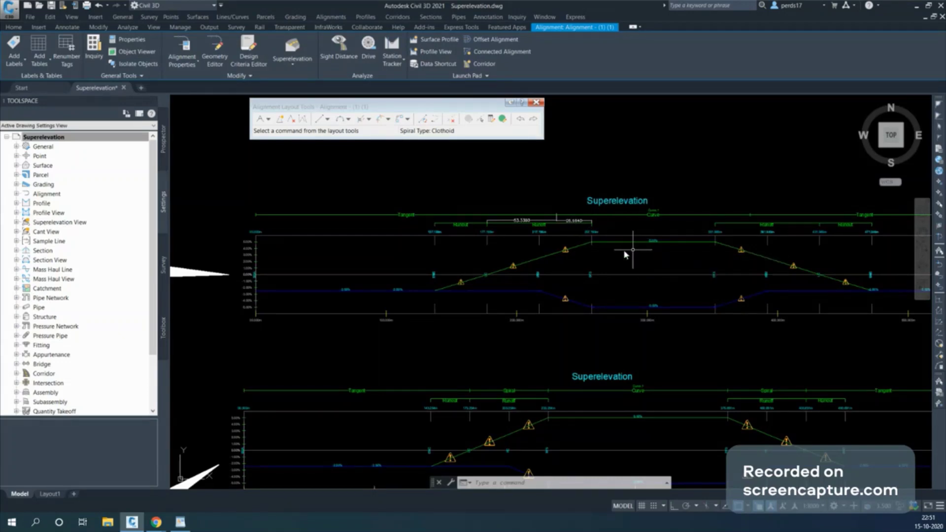
pyautogui.scroll(1, 567, 213)
pyautogui.scroll(1, 543, 227)
pyautogui.scroll(-6, 522, 224)
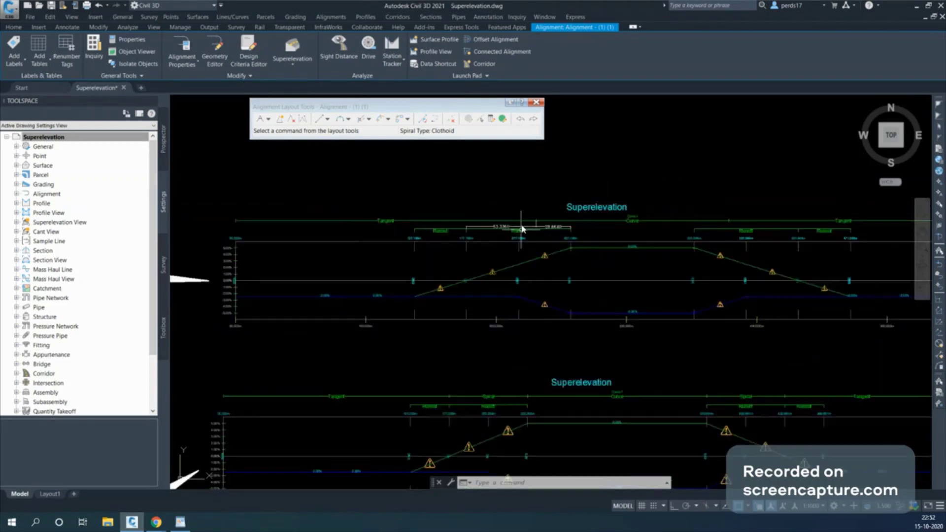
# Examine the inner lane's reverse crown transition, and compare it with the runout and runoff regions of the spiral superelevation view.
pyautogui.scroll(7, 525, 226)
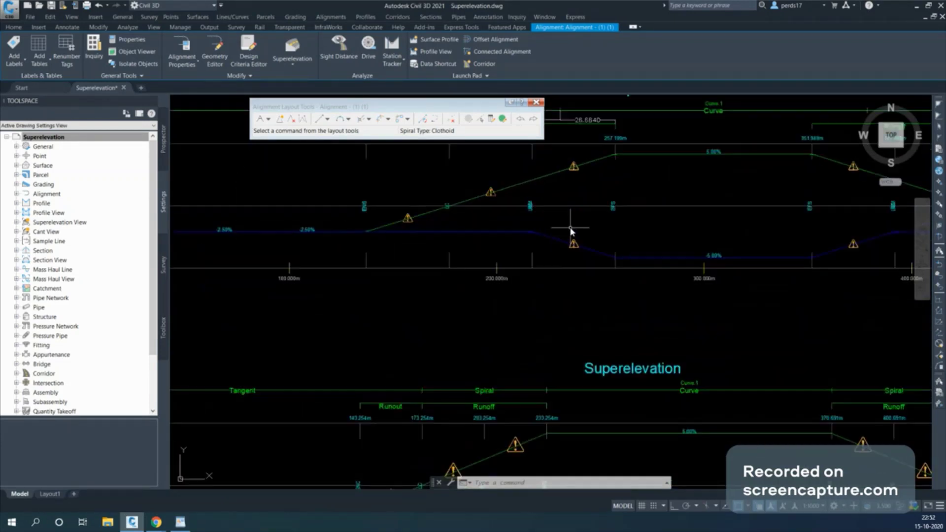
pyautogui.scroll(6, 490, 256)
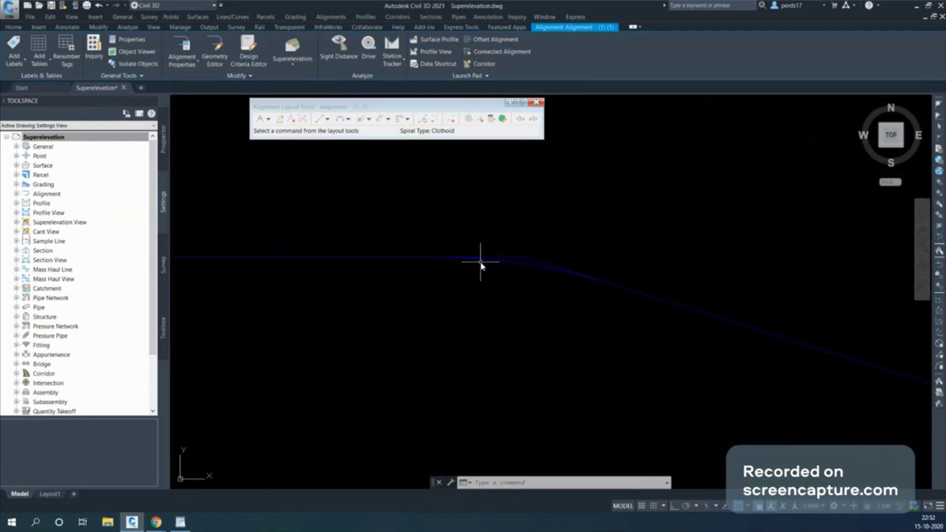
pyautogui.scroll(-7, 583, 250)
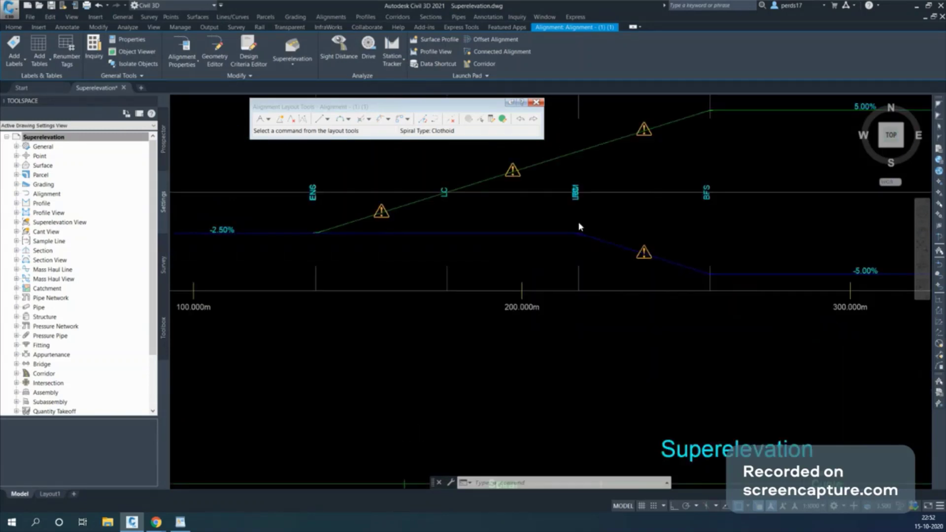
pyautogui.scroll(8, 570, 291)
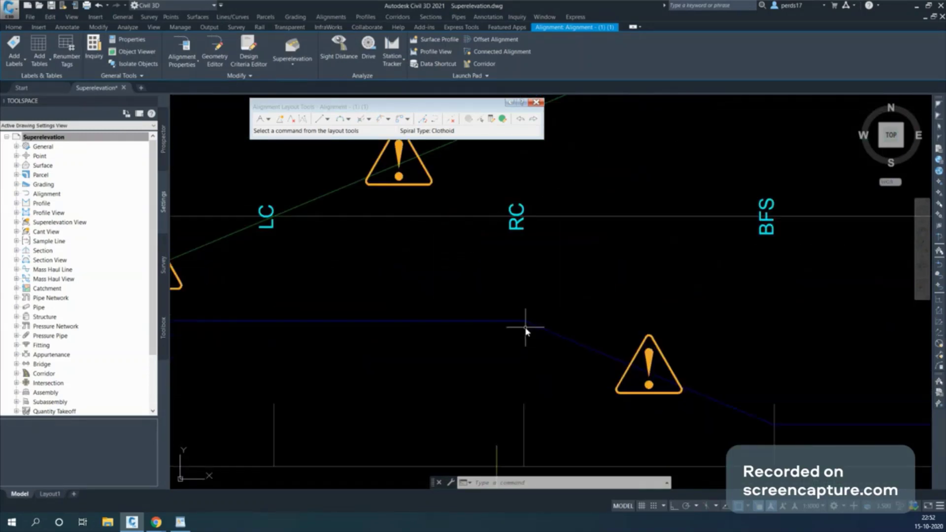
pyautogui.scroll(-5, 521, 321)
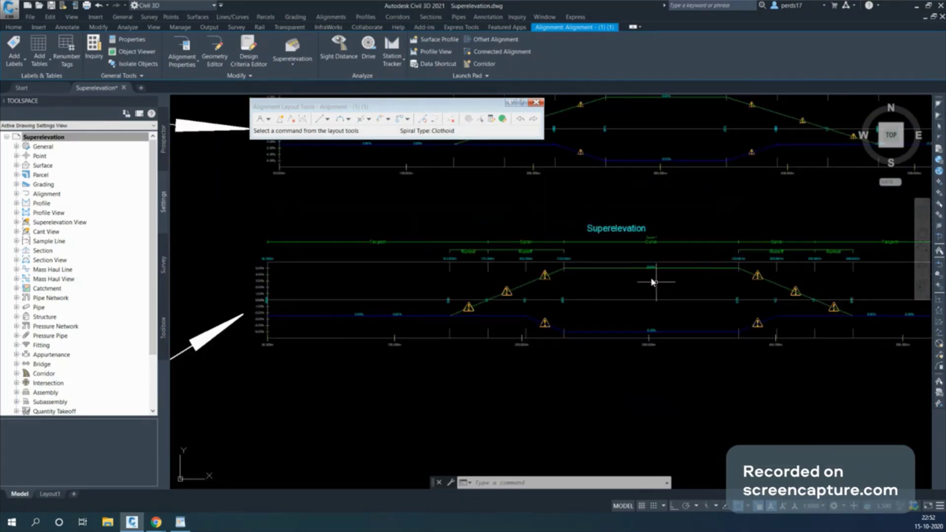
pyautogui.scroll(3, 651, 275)
pyautogui.moveTo(426, 292); pyautogui.dragTo(634, 279, button='middle')
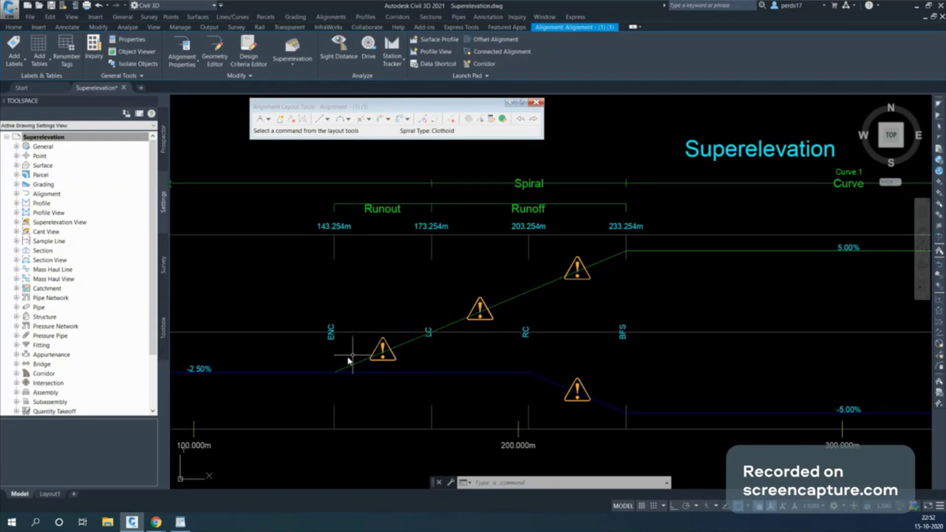
pyautogui.scroll(-4, 606, 270)
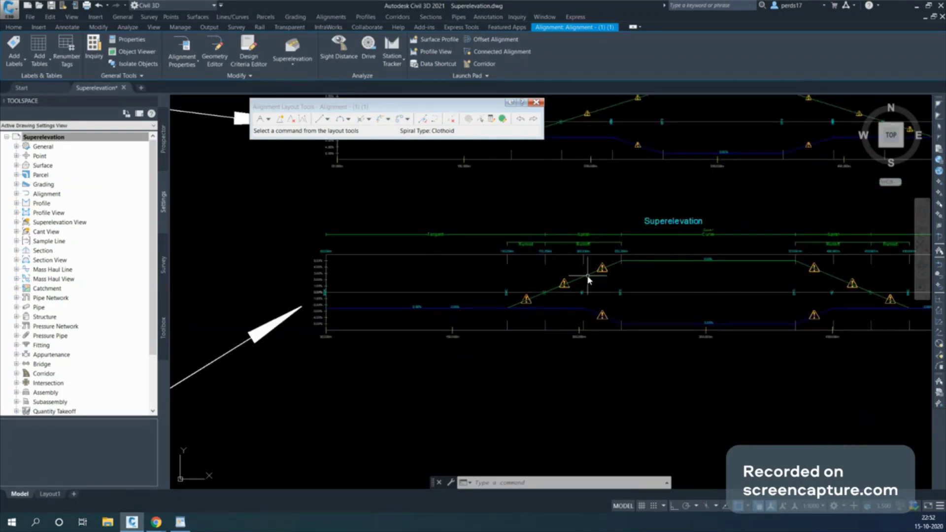
pyautogui.scroll(2, 583, 277)
pyautogui.scroll(-3, 573, 330)
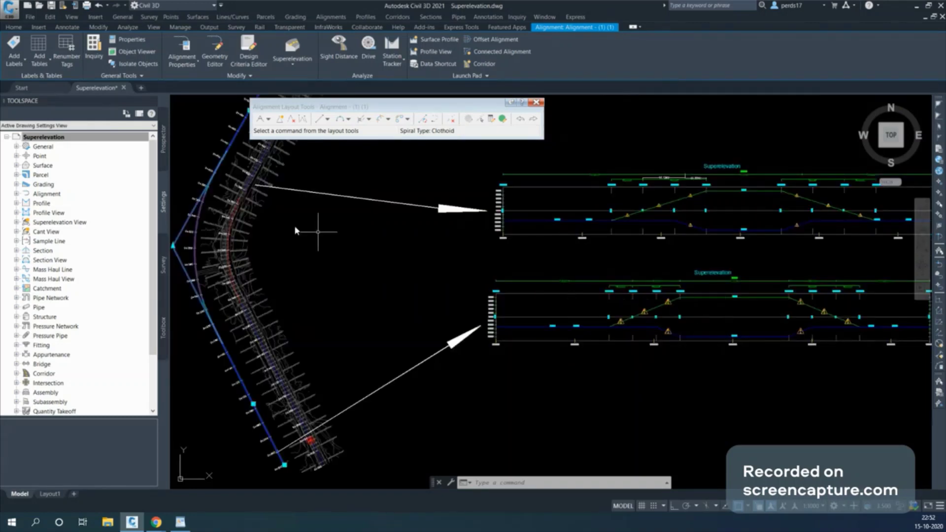
# Open the alignment entities table for the selected alignment and select the curve's radius.
pyautogui.click(503, 119)
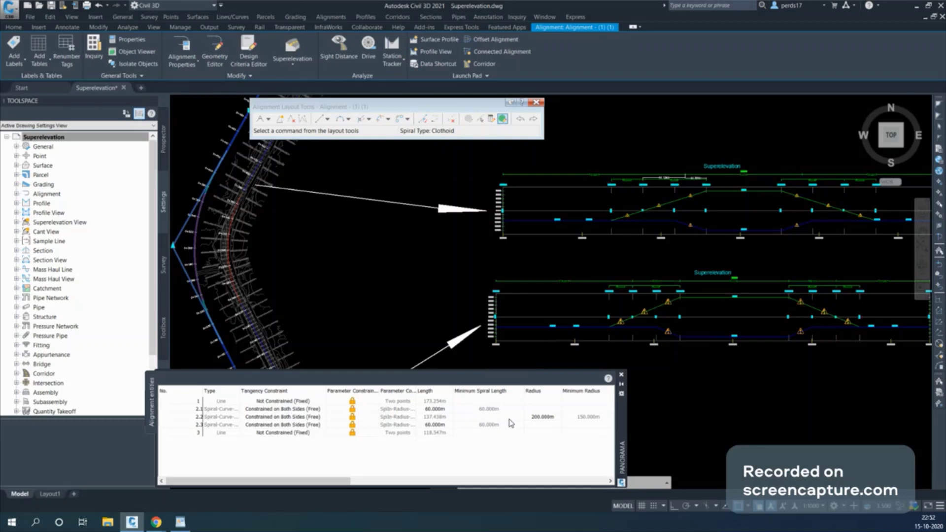
pyautogui.click(540, 417)
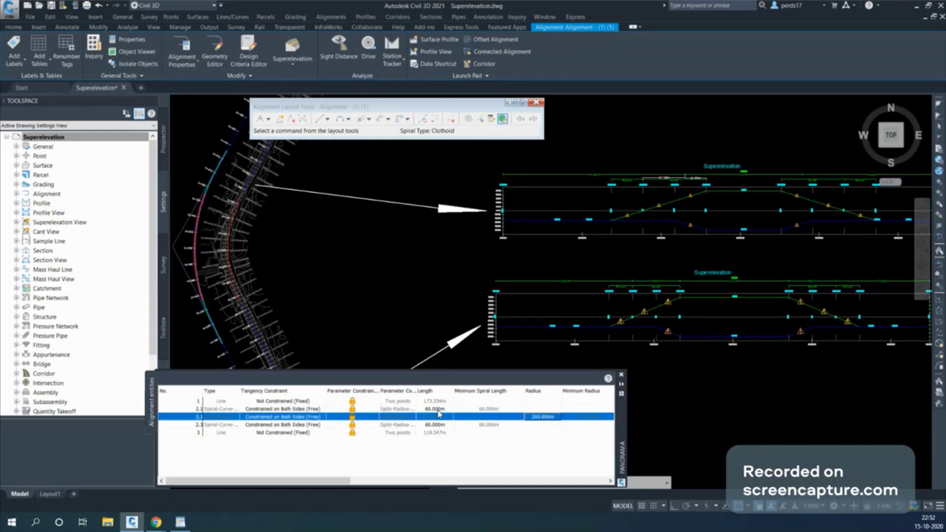
# Switch to the design standards XML in WordPad, look up the superelevation rate for radius 400 at speed 65, and return to Civil 3D.
pyautogui.click(180, 522)
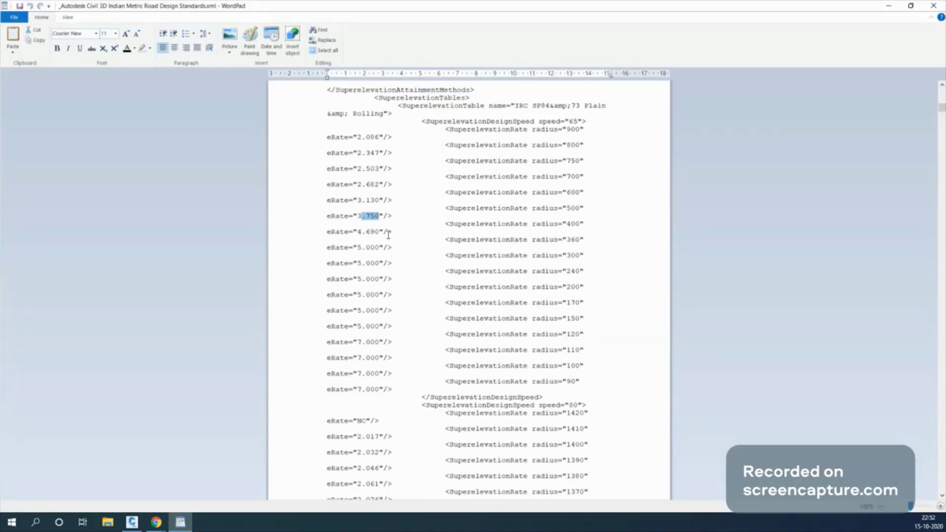
pyautogui.moveTo(448, 224); pyautogui.dragTo(387, 231)
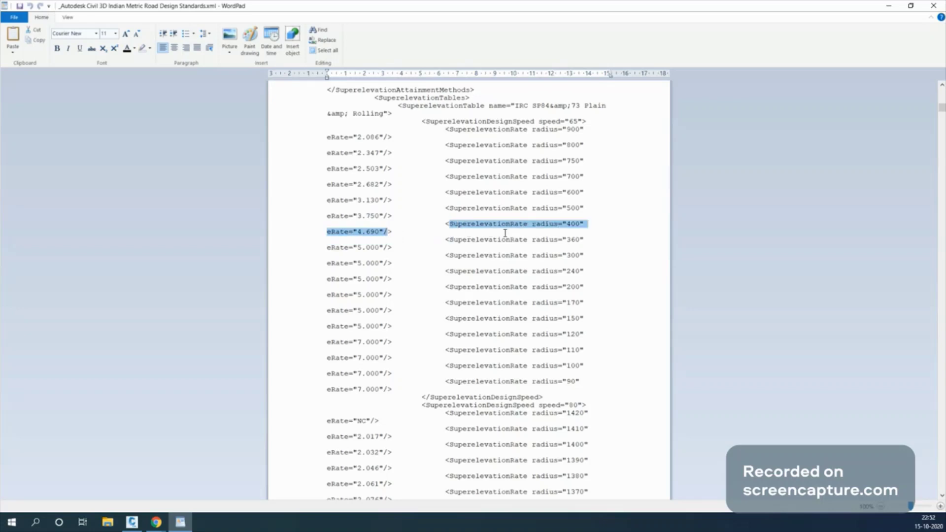
pyautogui.click(344, 234)
pyautogui.doubleClick(371, 231)
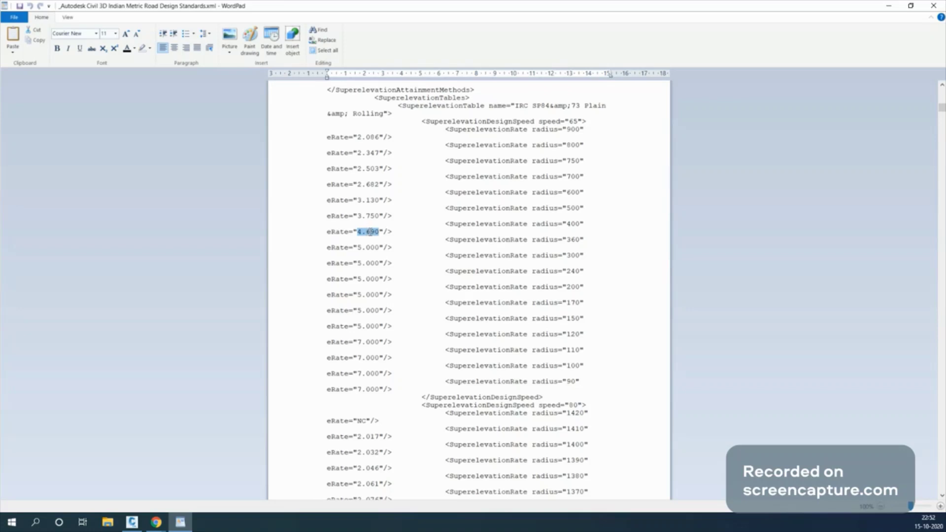
pyautogui.click(892, 7)
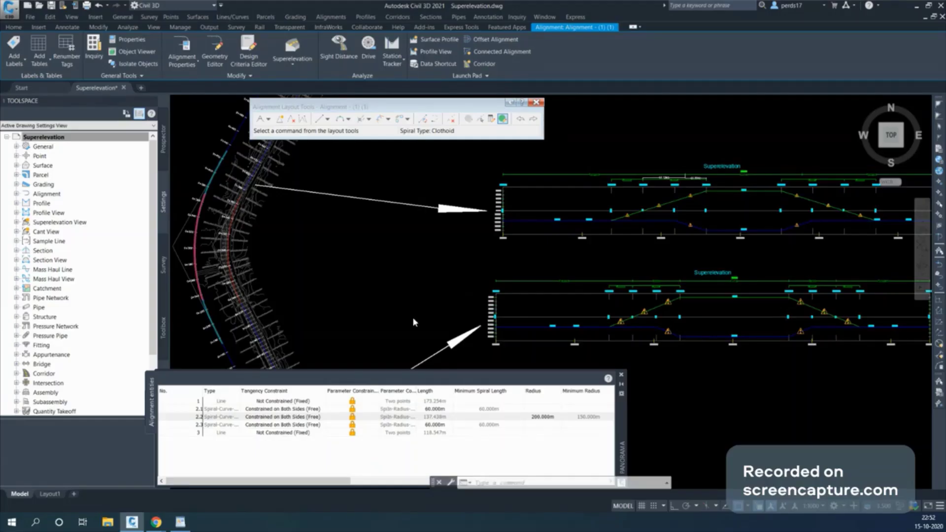
# Set the radius of the alignment's spiral-curve-spiral arc to 400 m.
pyautogui.click(543, 424)
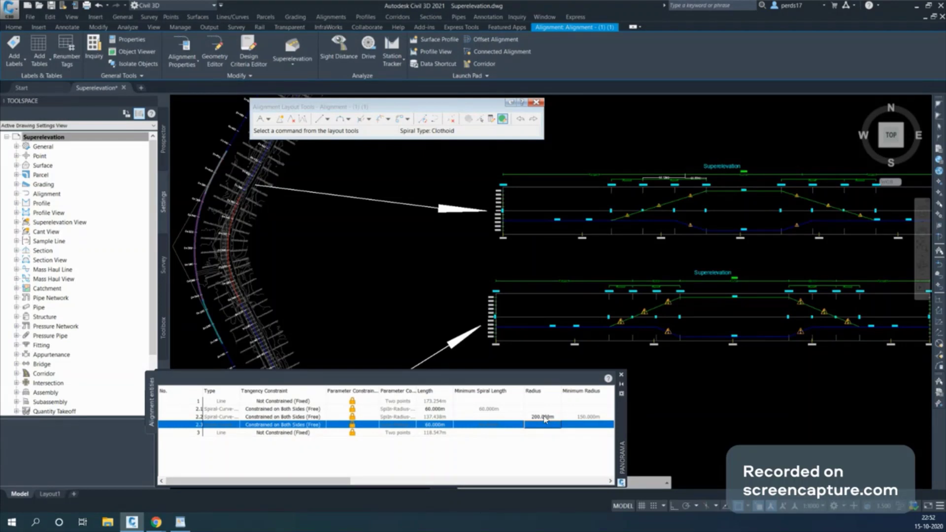
pyautogui.doubleClick(544, 417)
pyautogui.write('400')
pyautogui.press('Return')
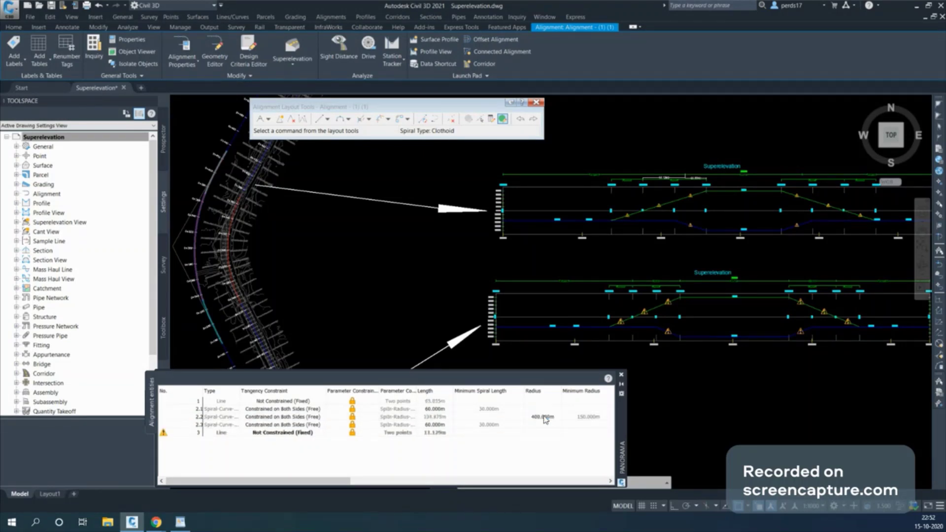
# Set the lengths of both the entry and exit spirals to 30 m.
pyautogui.doubleClick(430, 410)
pyautogui.write('3')
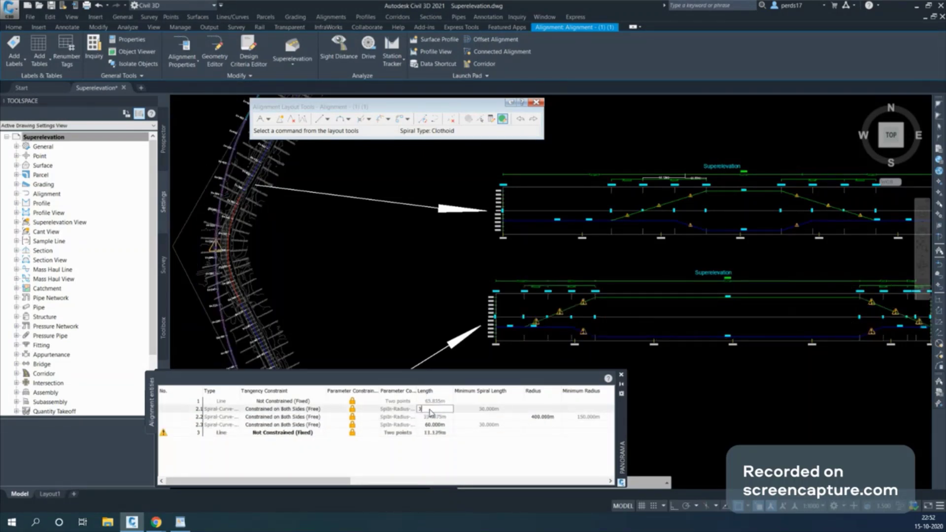
pyautogui.write('0')
pyautogui.press('Return')
pyautogui.doubleClick(434, 425)
pyautogui.write('30')
pyautogui.press('Return')
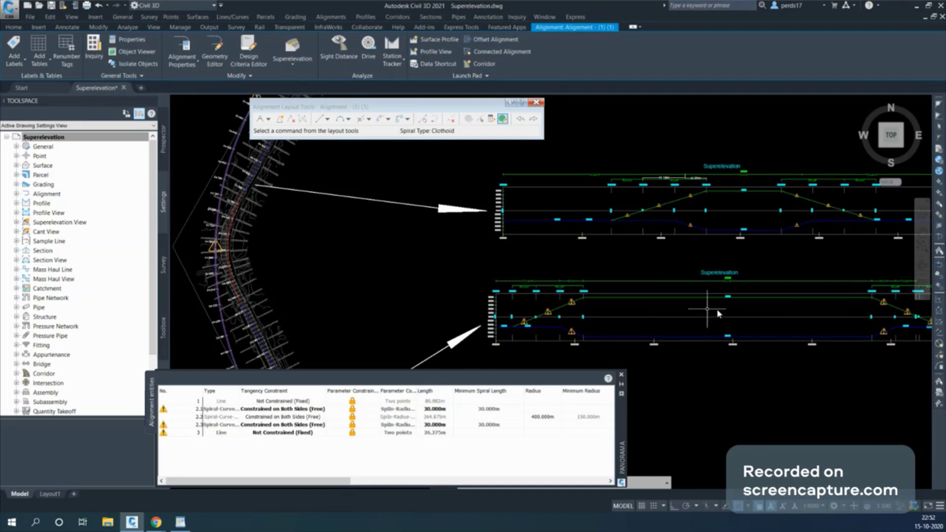
# Check the curve's full superelevation rate in the spiral view, and recalculate the superelevation of Curve.1 in the Superelevation Curve Manager.
pyautogui.scroll(4, 707, 309)
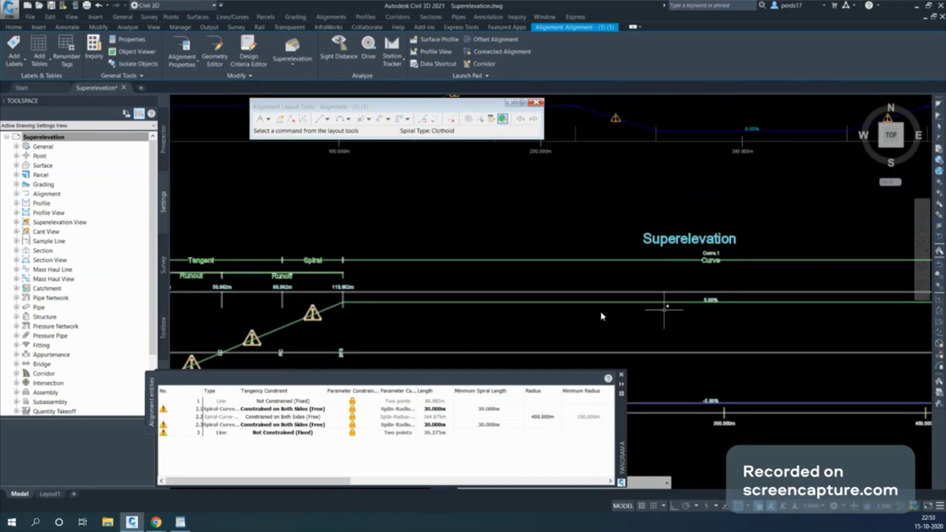
pyautogui.scroll(3, 710, 300)
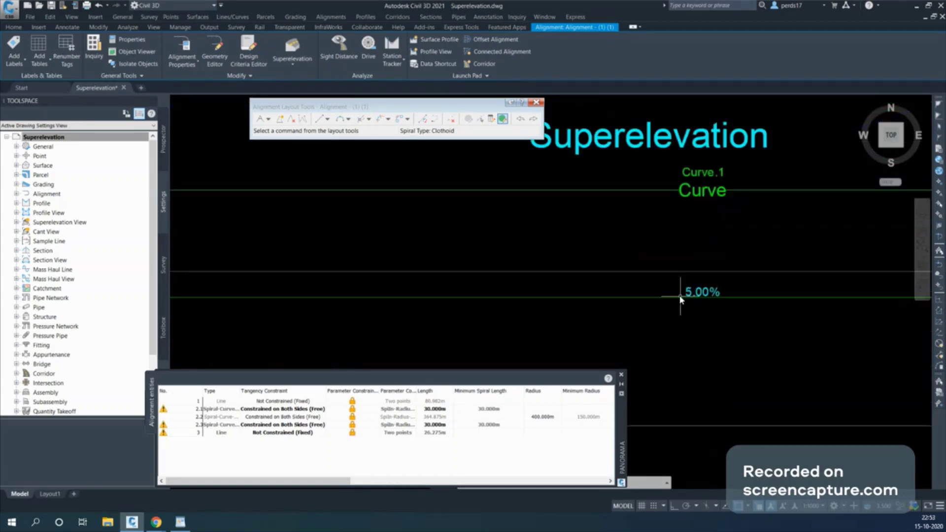
pyautogui.scroll(-10, 739, 287)
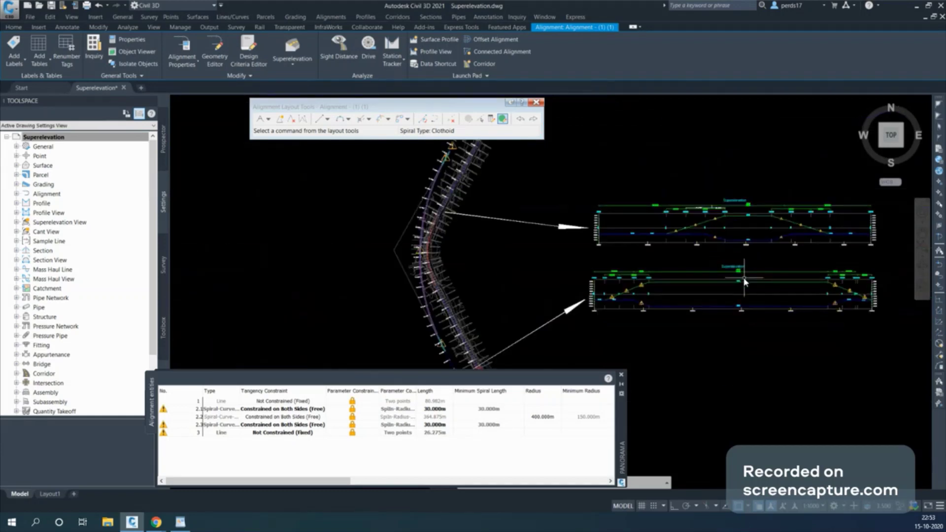
pyautogui.click(295, 63)
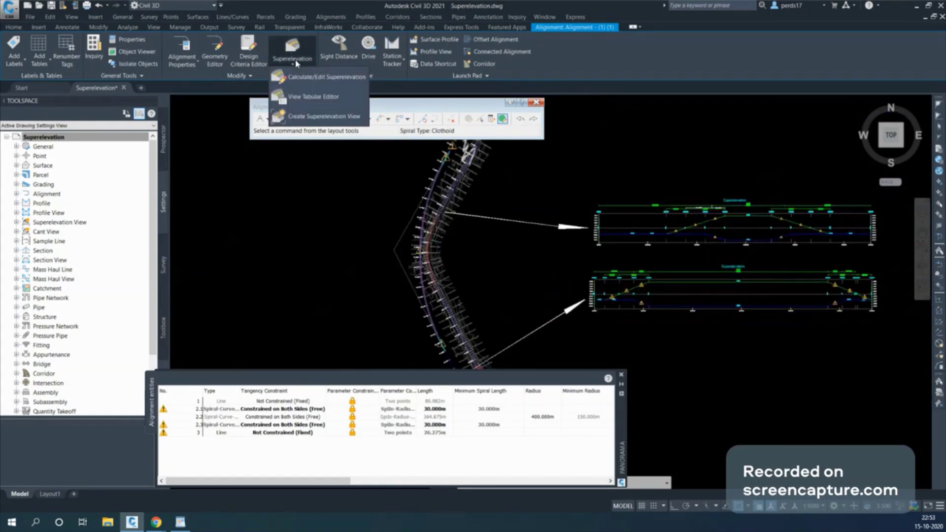
pyautogui.click(302, 77)
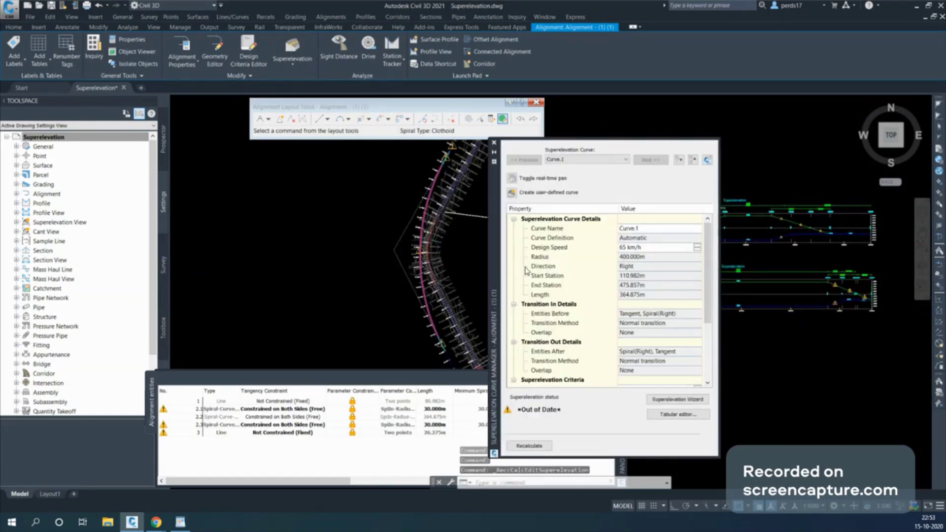
pyautogui.moveTo(491, 259); pyautogui.dragTo(276, 247)
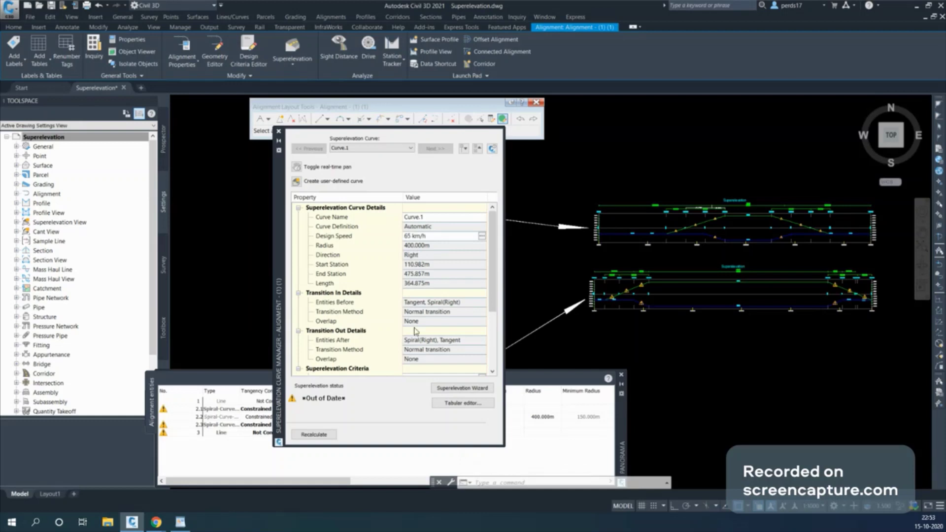
pyautogui.click(313, 436)
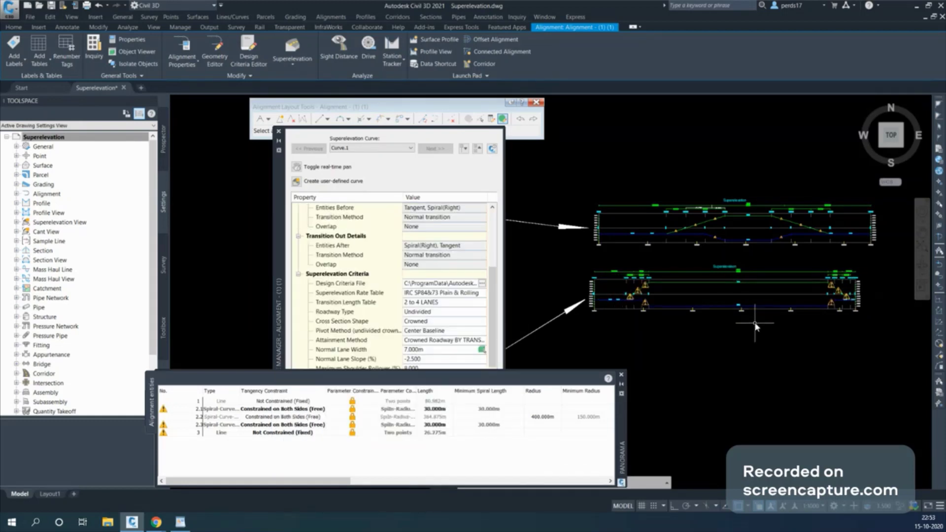
# Check the recalculated full superelevation rate and the design criteria file, and review the curve's tabular superelevation data before closing it.
pyautogui.scroll(6, 745, 300)
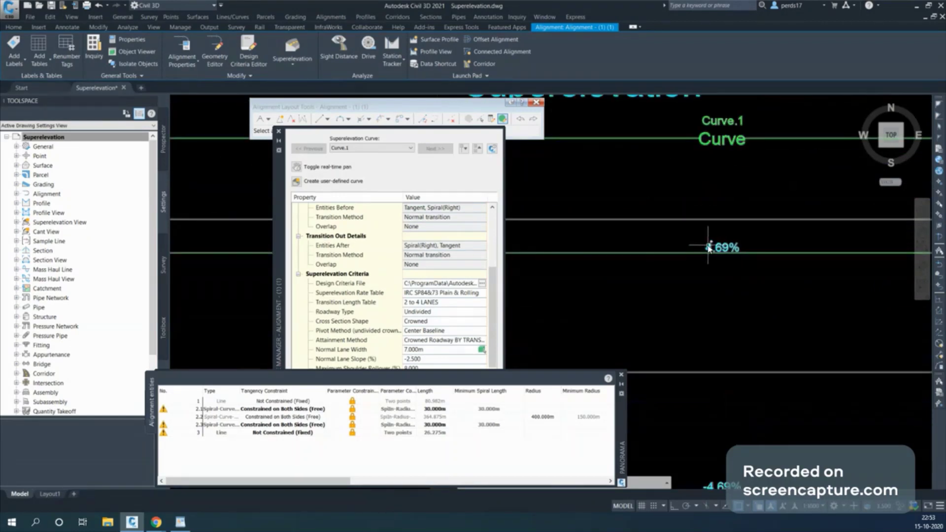
pyautogui.moveTo(459, 290)
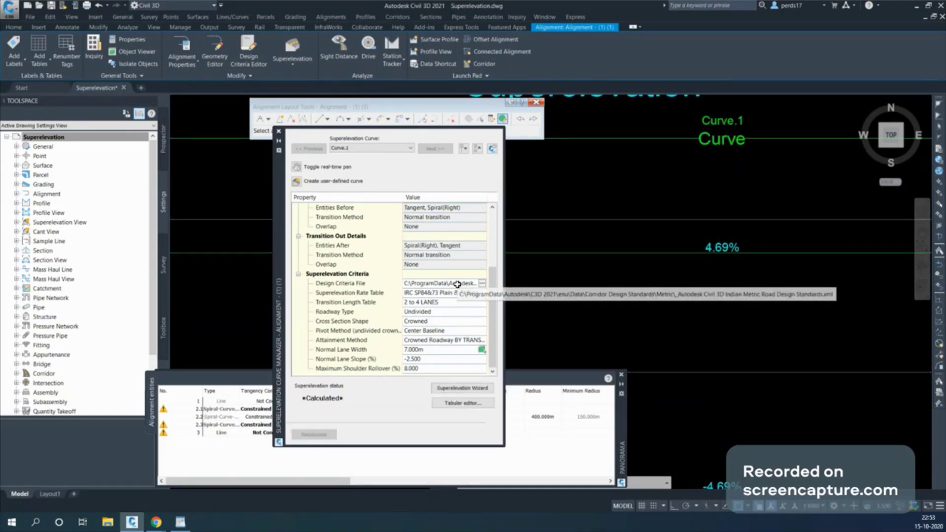
pyautogui.scroll(-5, 783, 273)
pyautogui.scroll(-3, 783, 274)
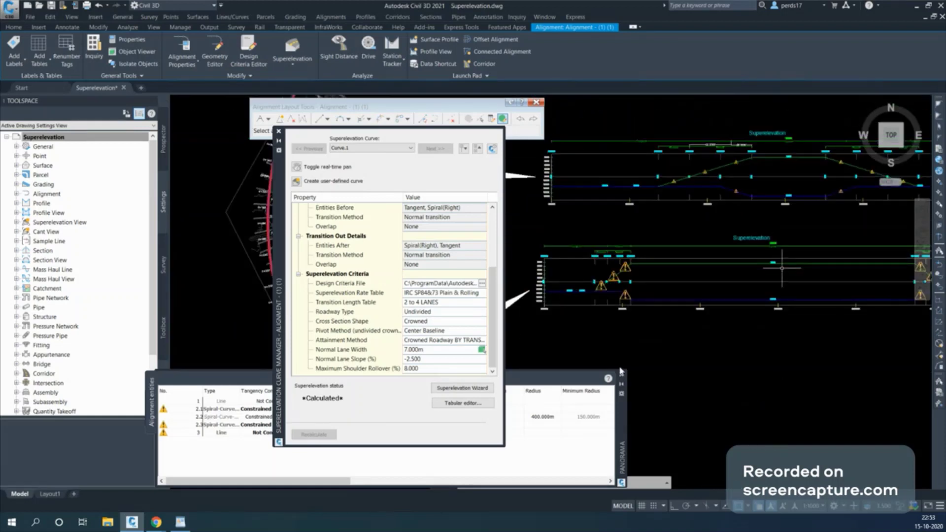
pyautogui.click(462, 403)
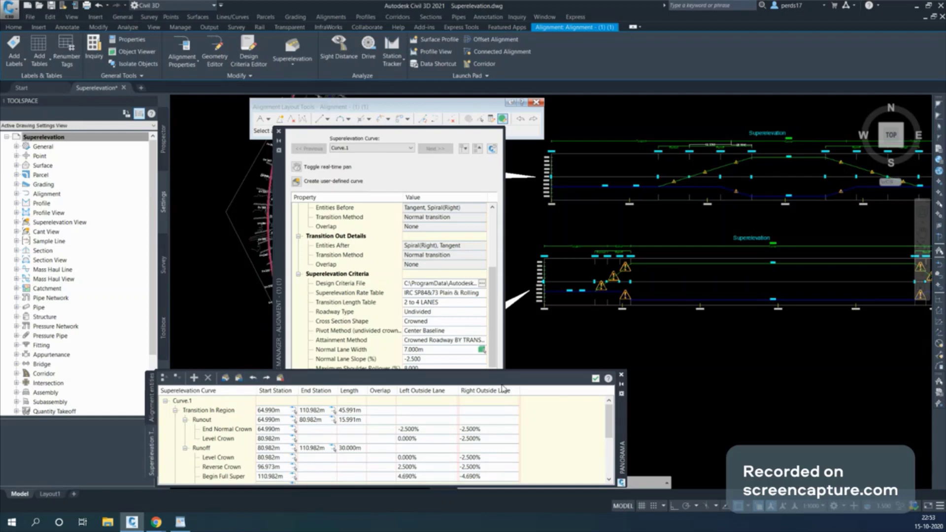
pyautogui.click(596, 378)
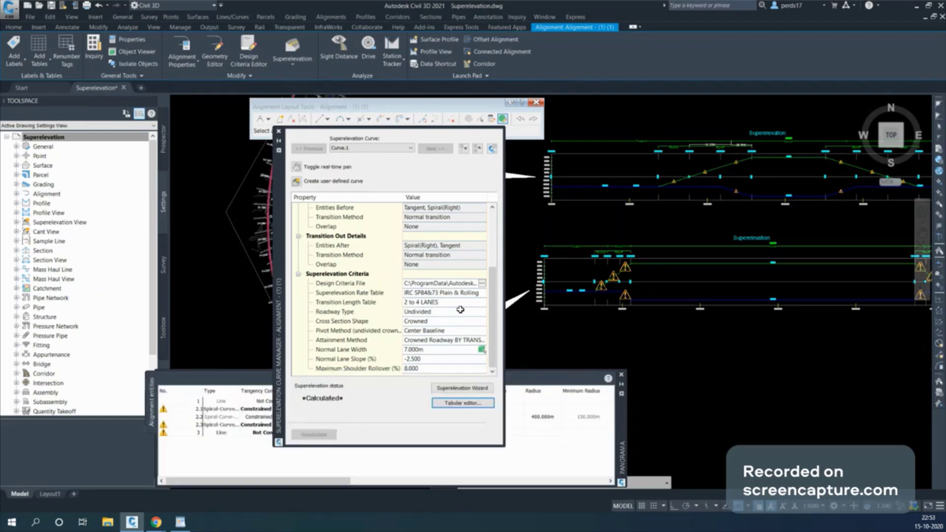
# Set the design criteria file of Curve.1 to _Autodesk Civil 3D Metric Roadway Design Standards.xml.
pyautogui.click(451, 287)
pyautogui.click(481, 283)
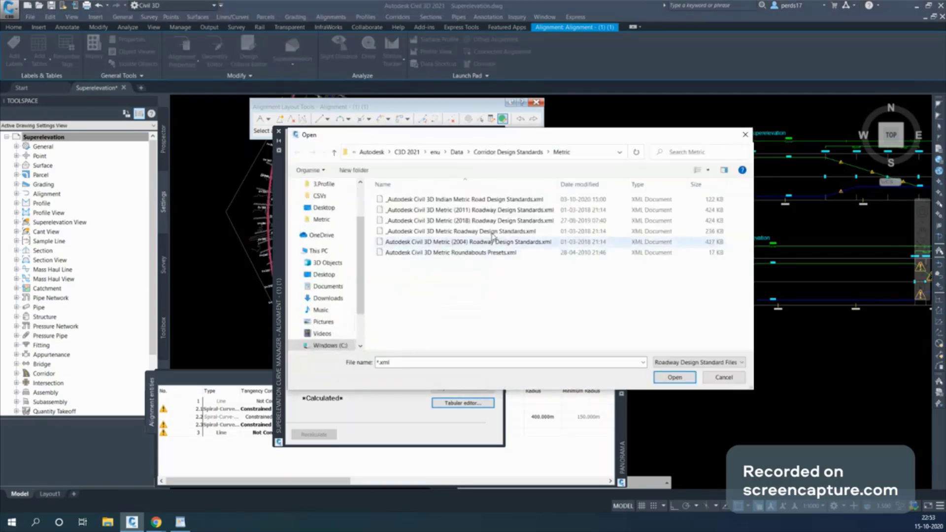
pyautogui.doubleClick(473, 231)
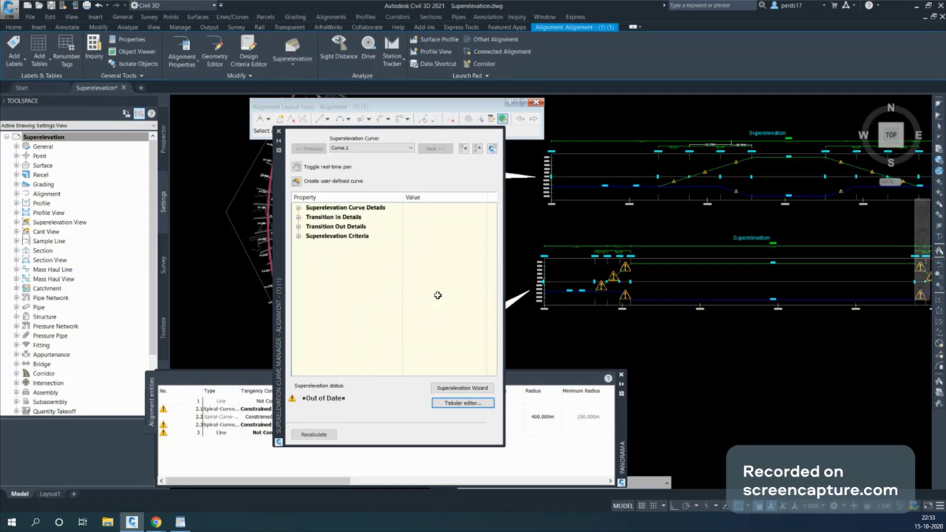
# Set the superelevation rate table to Superelevation Rate By Formula and recalculate the superelevation of Curve.1.
pyautogui.click(438, 293)
pyautogui.click(437, 294)
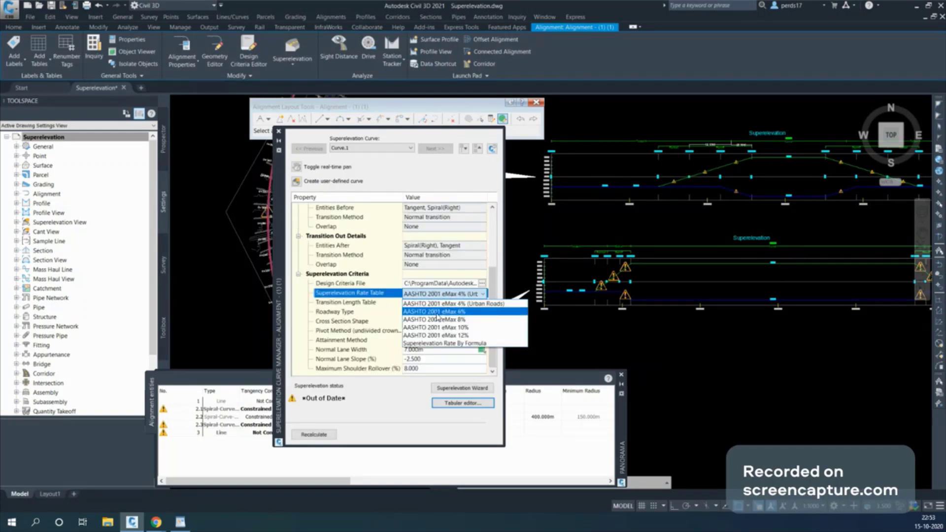
pyautogui.click(441, 344)
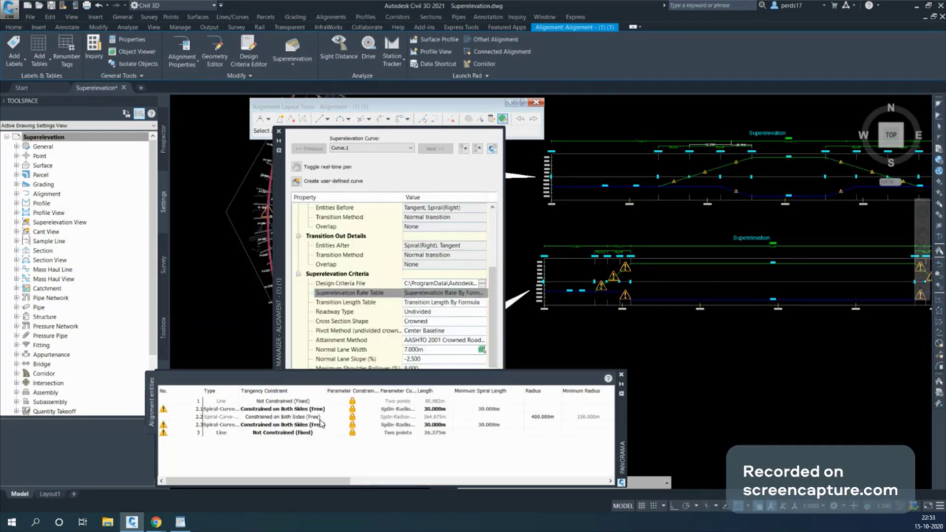
pyautogui.click(308, 435)
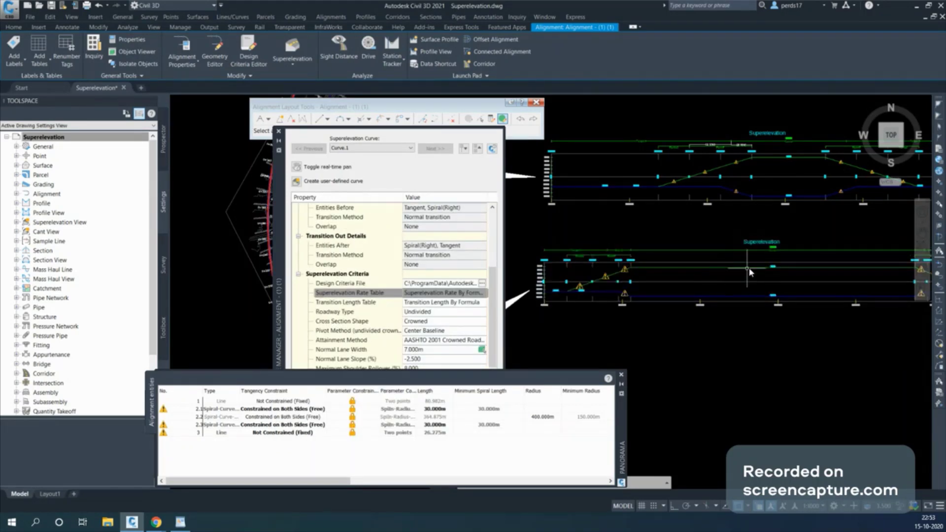
# Check the full superelevation rate and the transition stations of the formula-based result in the spiral alignment's superelevation view.
pyautogui.scroll(5, 720, 266)
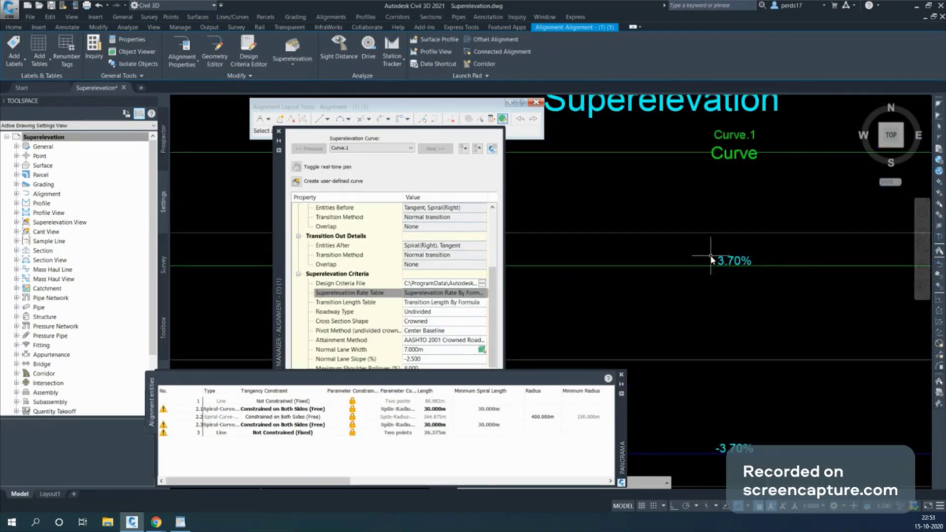
pyautogui.scroll(-6, 733, 267)
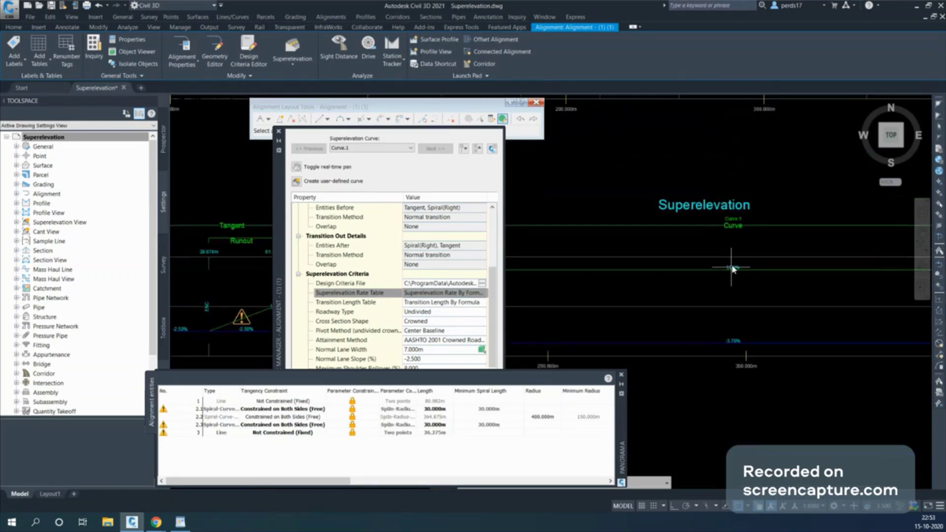
pyautogui.scroll(6, 595, 291)
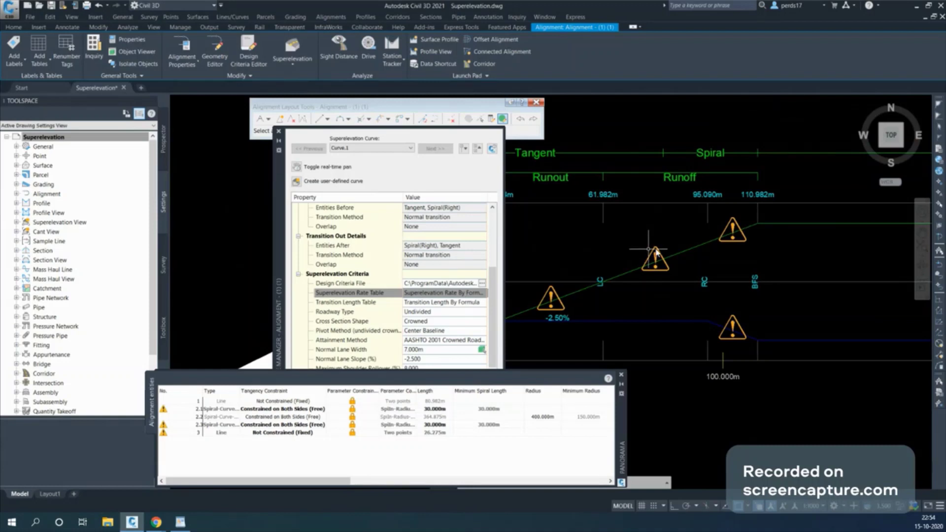
pyautogui.scroll(-4, 684, 236)
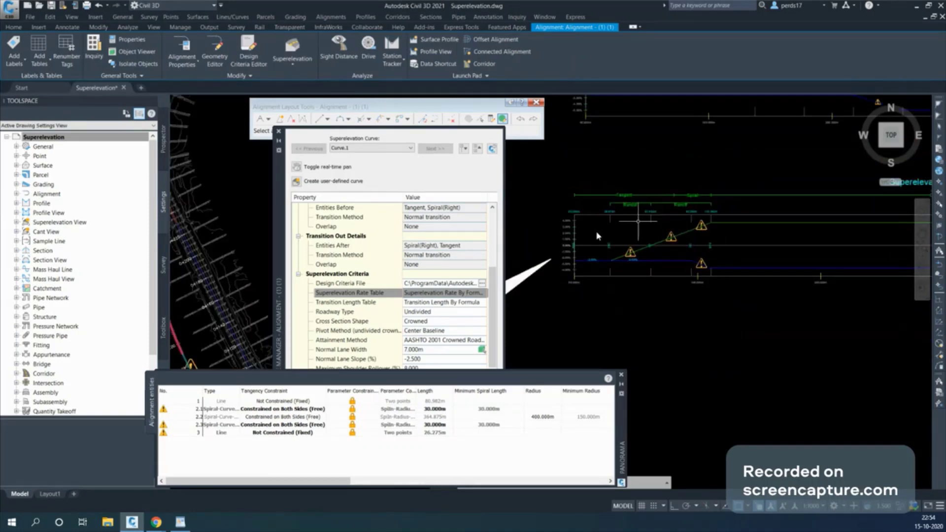
# Set the design criteria file to _Autodesk Civil 3D Indian Metric Road Design Standards.xml and close the Superelevation Curve Manager, recalculating the out-of-date curve.
pyautogui.click(482, 284)
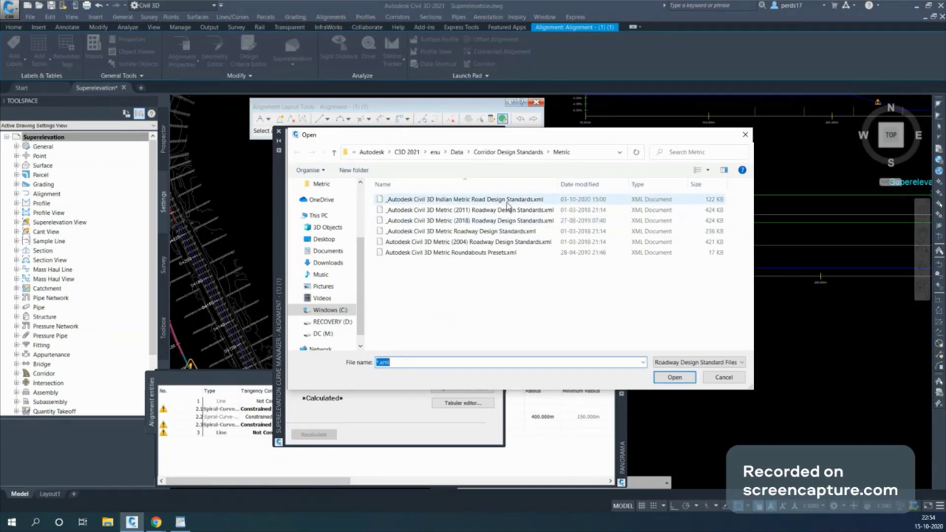
pyautogui.doubleClick(507, 201)
pyautogui.click(328, 436)
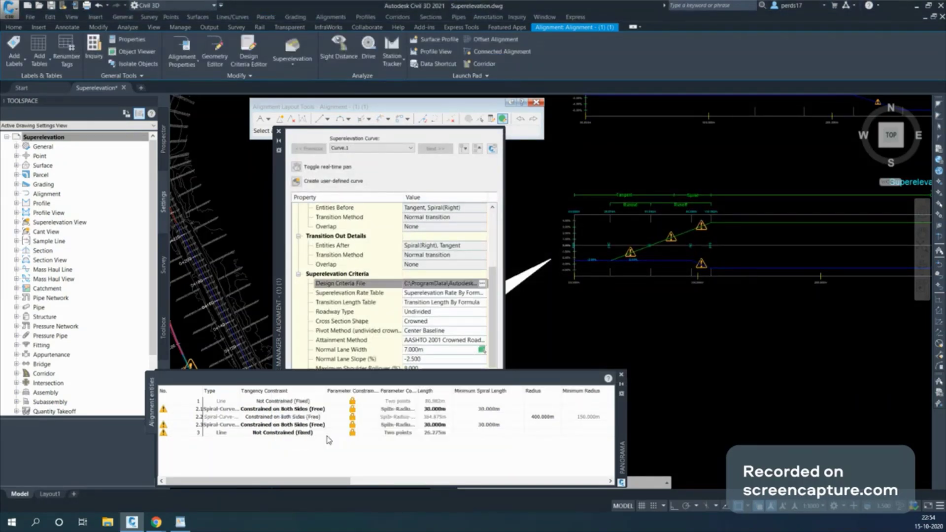
pyautogui.click(303, 139)
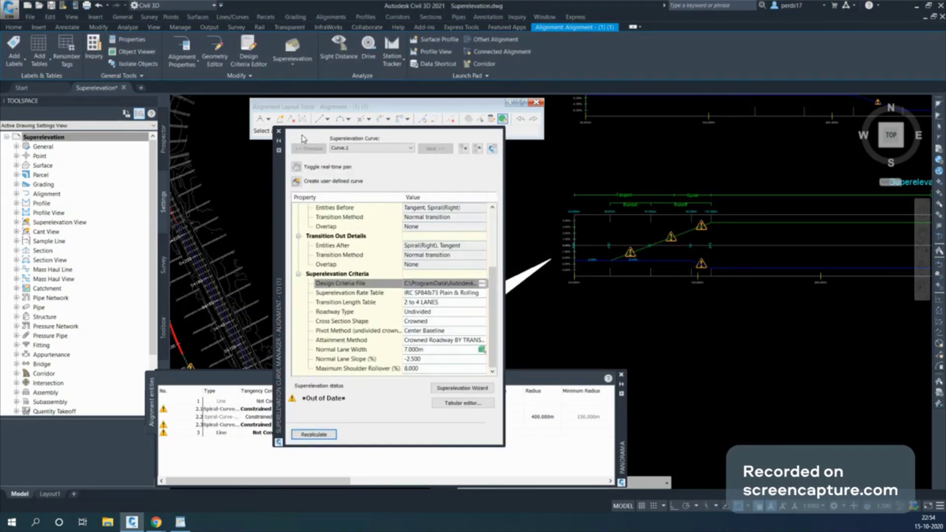
pyautogui.click(279, 131)
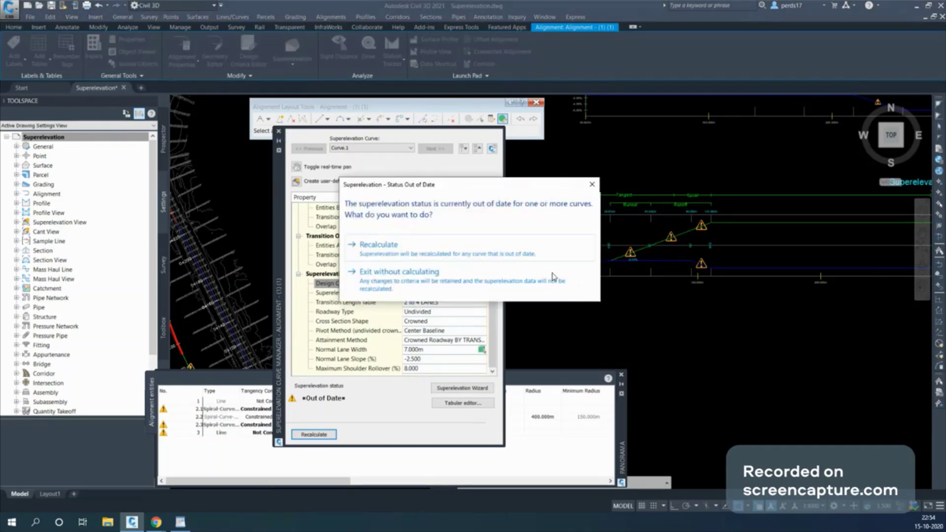
pyautogui.click(461, 247)
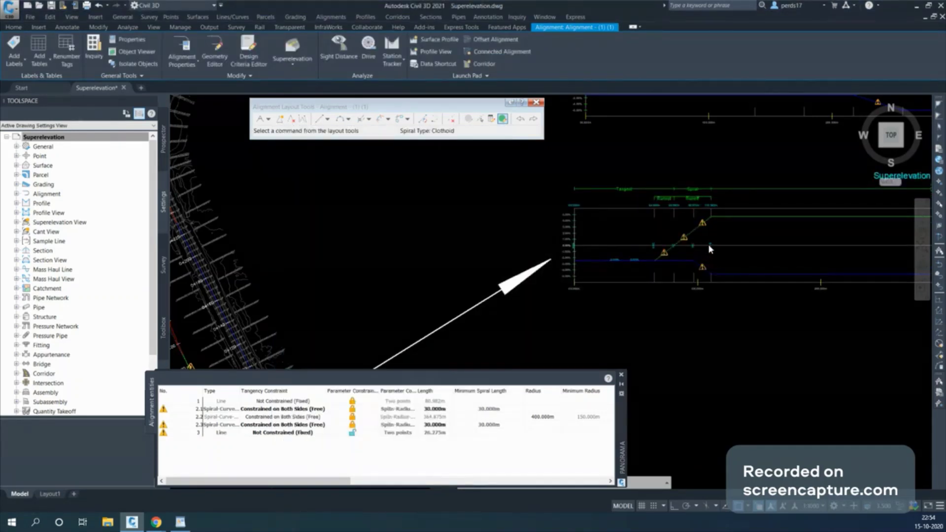
# Check the full superelevation rate and the entry runout and runoff stations in the spiral alignment's superelevation view.
pyautogui.scroll(5, 721, 248)
pyautogui.scroll(-8, 754, 249)
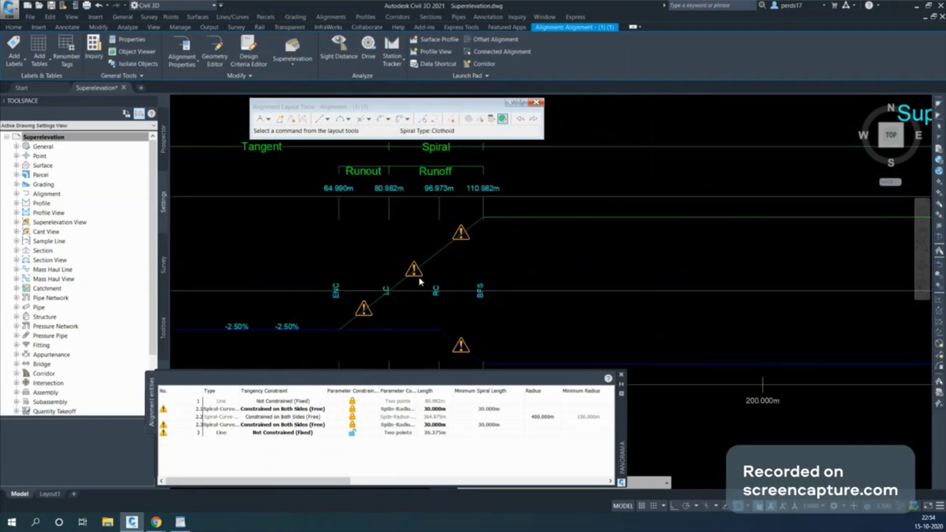
pyautogui.scroll(5, 591, 259)
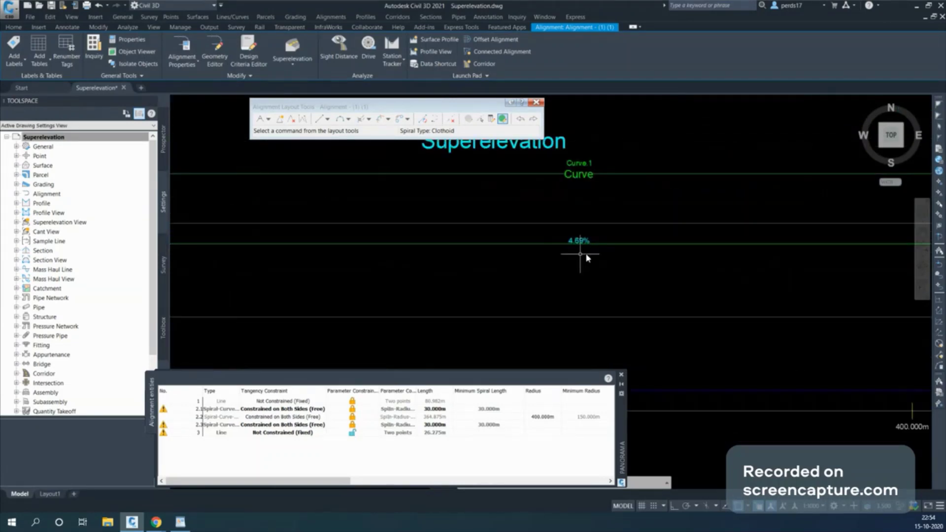
pyautogui.scroll(-5, 586, 257)
pyautogui.scroll(5, 388, 321)
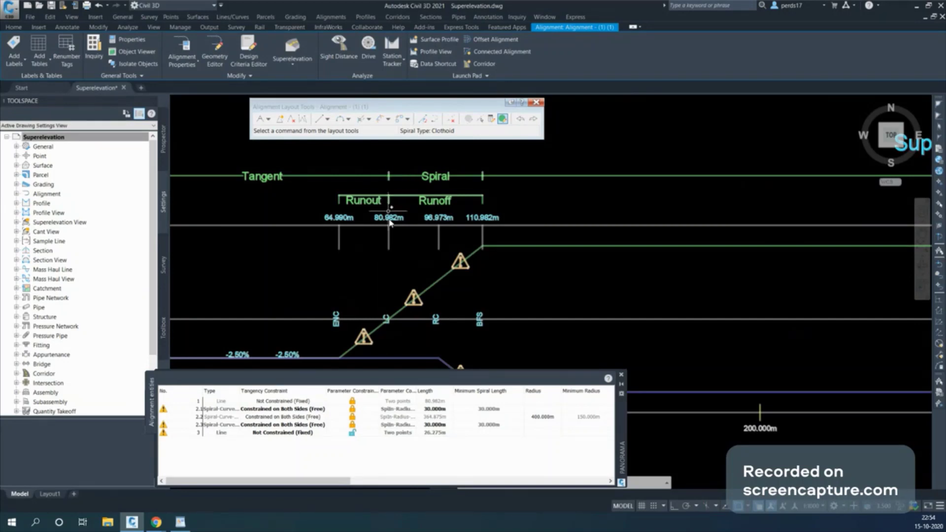
# Compare the entry and exit spiral lengths with the runoff region, and examine where the runout and runoff meet at the tangent-spiral junction.
pyautogui.click(434, 410)
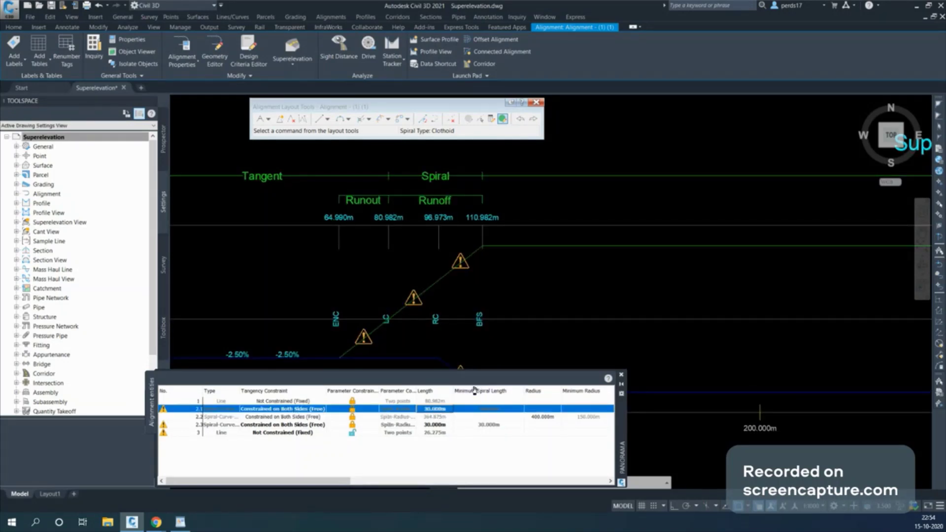
pyautogui.click(440, 425)
pyautogui.click(444, 410)
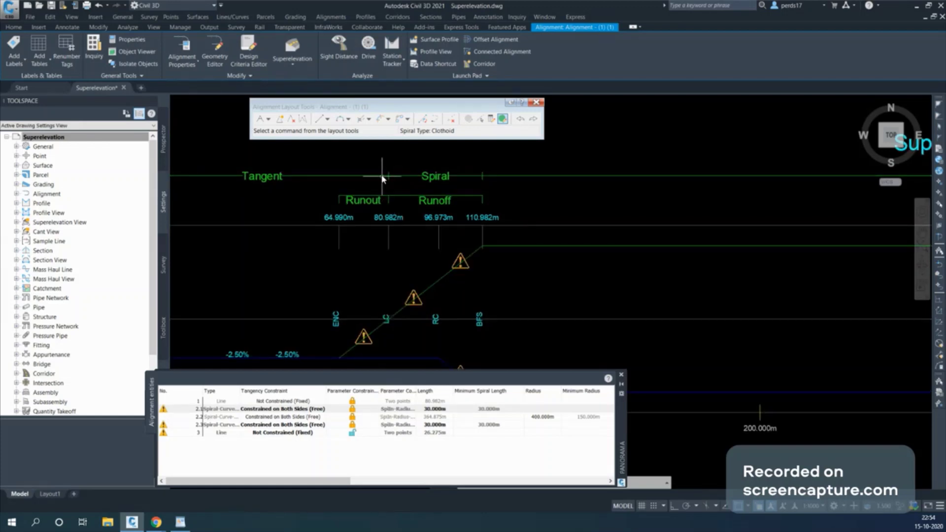
pyautogui.scroll(2, 389, 219)
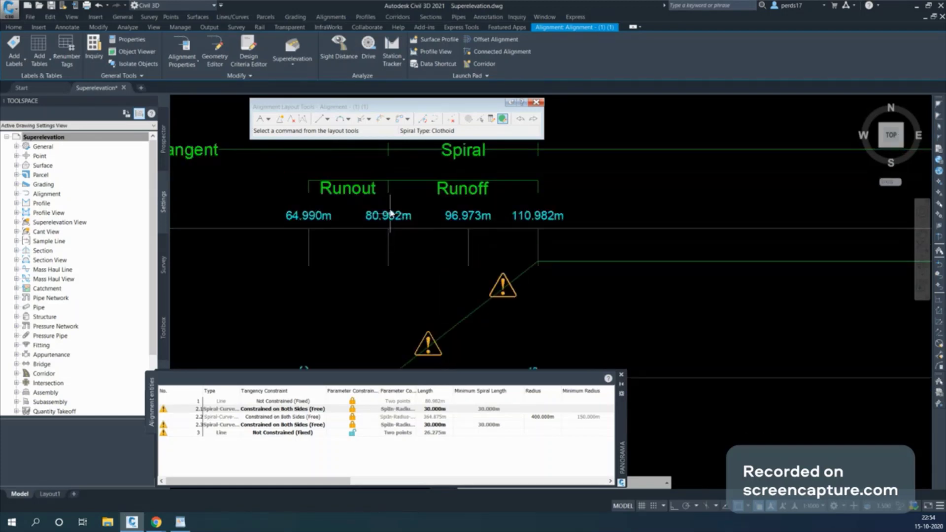
pyautogui.scroll(-5, 384, 190)
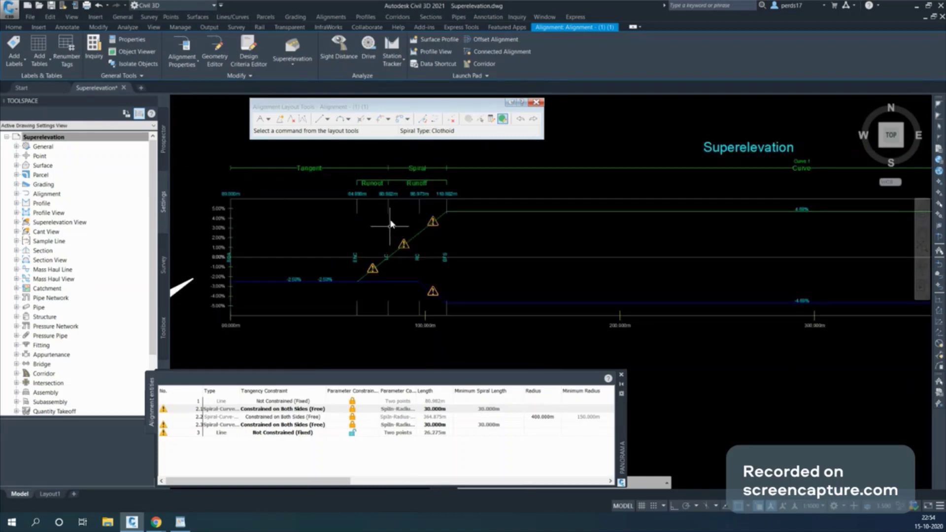
pyautogui.scroll(3, 387, 178)
pyautogui.scroll(3, 385, 175)
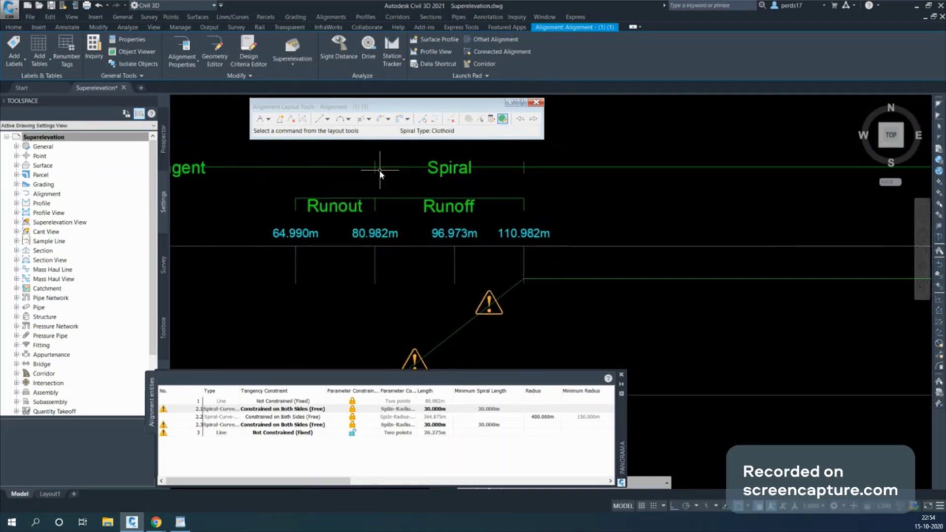
pyautogui.scroll(-3, 383, 209)
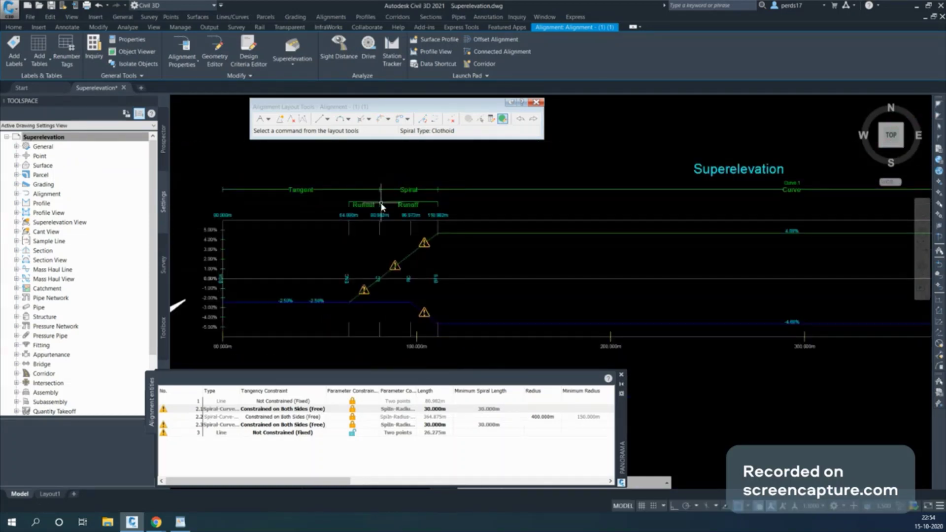
pyautogui.scroll(4, 382, 202)
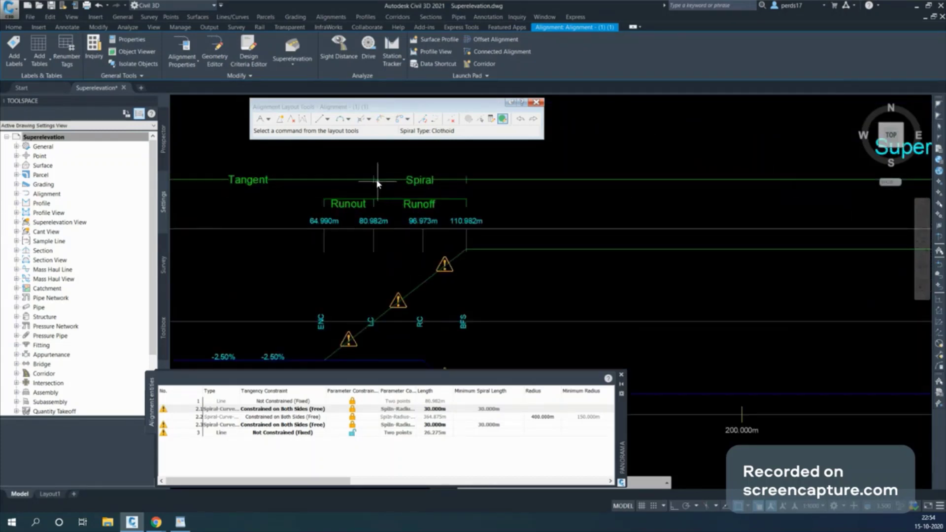
pyautogui.scroll(-4, 377, 184)
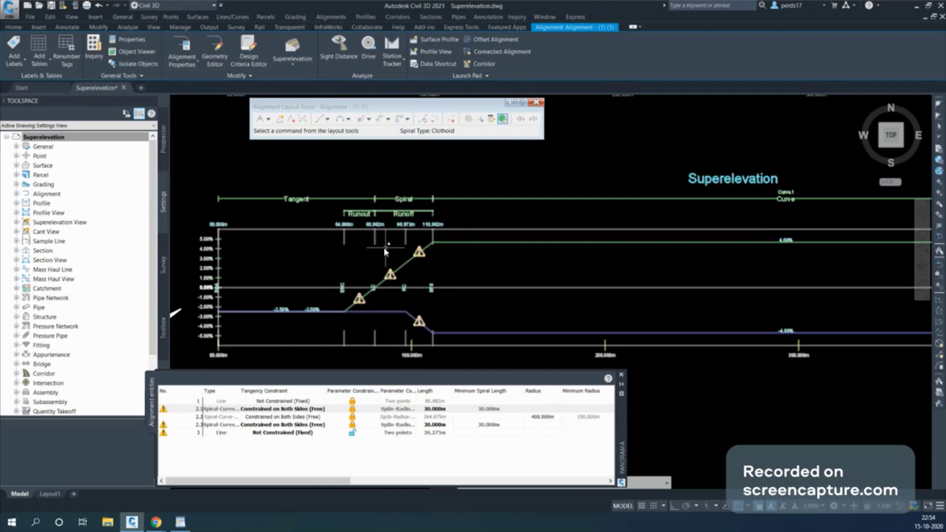
# Compare the superelevation views of the alignments with and without spirals, examining the runoff transitions around the simple curve.
pyautogui.scroll(-4, 372, 252)
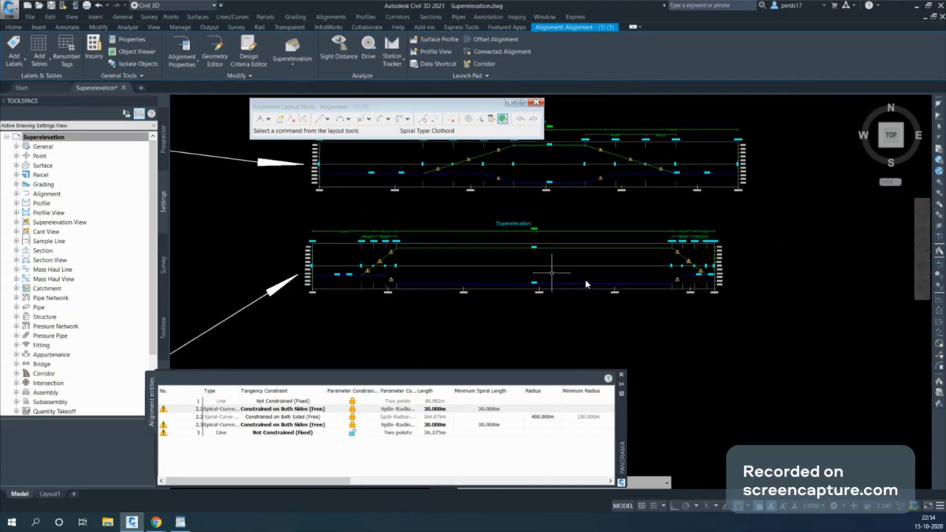
pyautogui.scroll(-5, 620, 283)
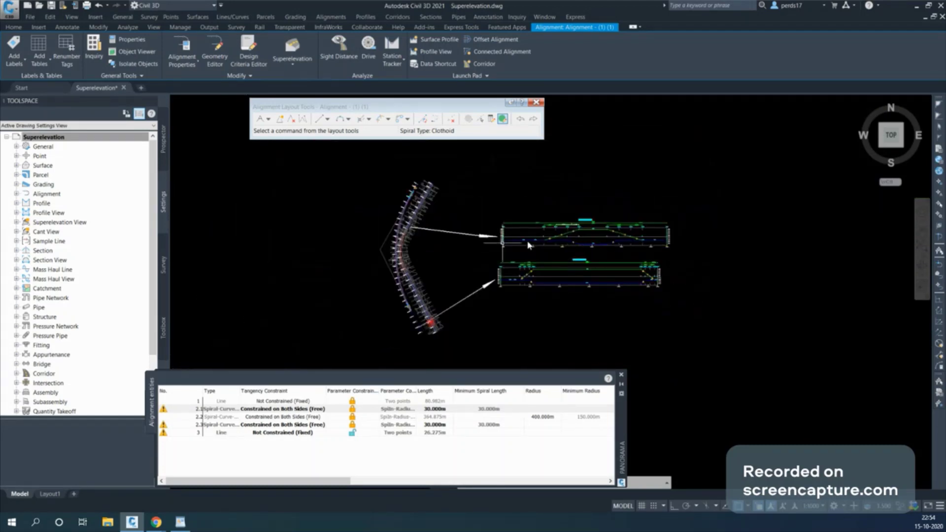
pyautogui.scroll(2, 598, 242)
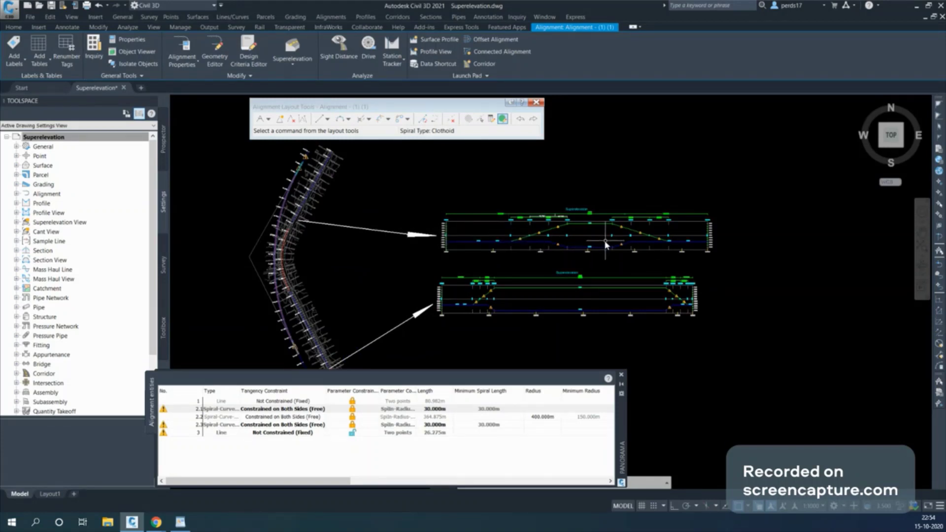
pyautogui.scroll(2, 702, 235)
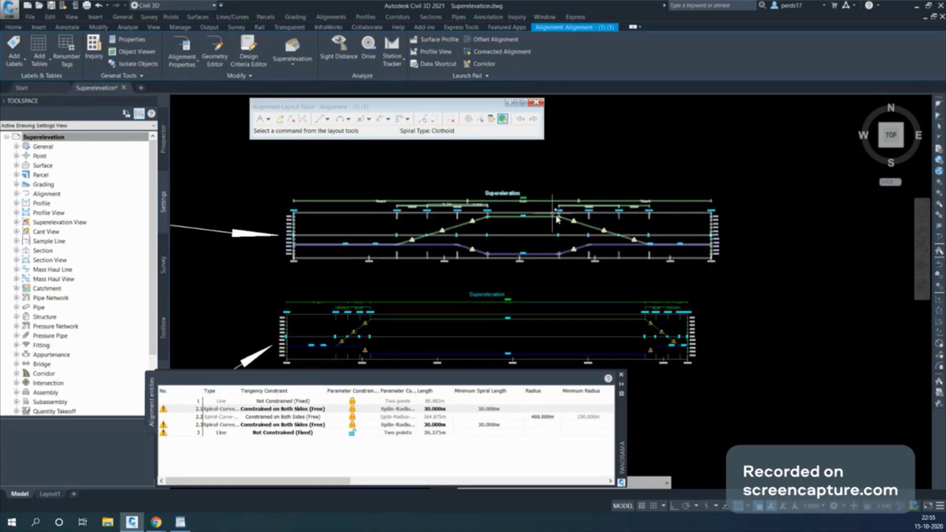
pyautogui.scroll(4, 557, 220)
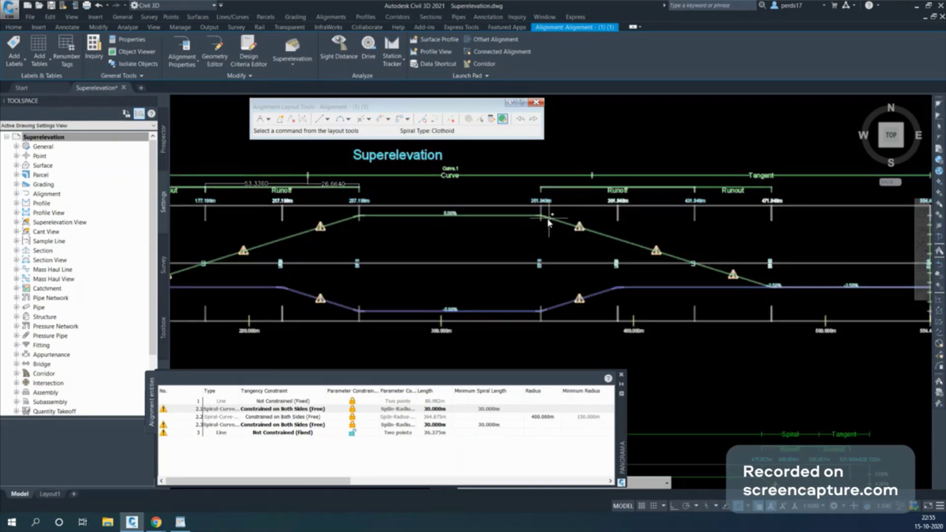
pyautogui.scroll(-5, 548, 222)
pyautogui.scroll(-1, 456, 207)
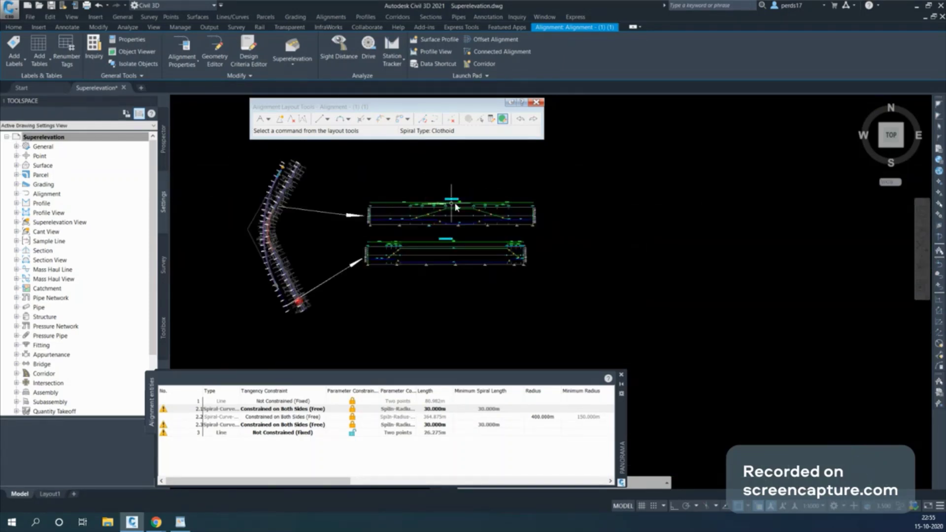
pyautogui.moveTo(500, 199); pyautogui.dragTo(485, 230, button='middle')
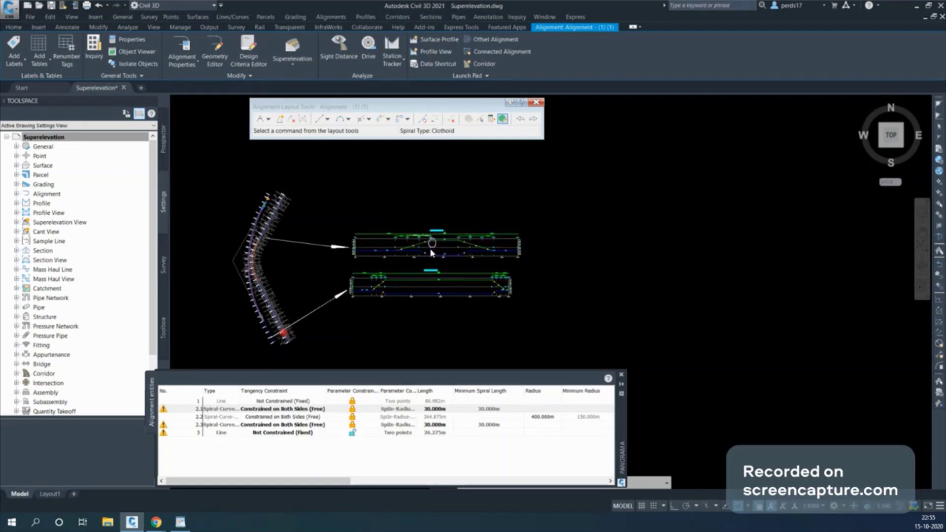
pyautogui.moveTo(431, 253); pyautogui.dragTo(432, 280, button='middle')
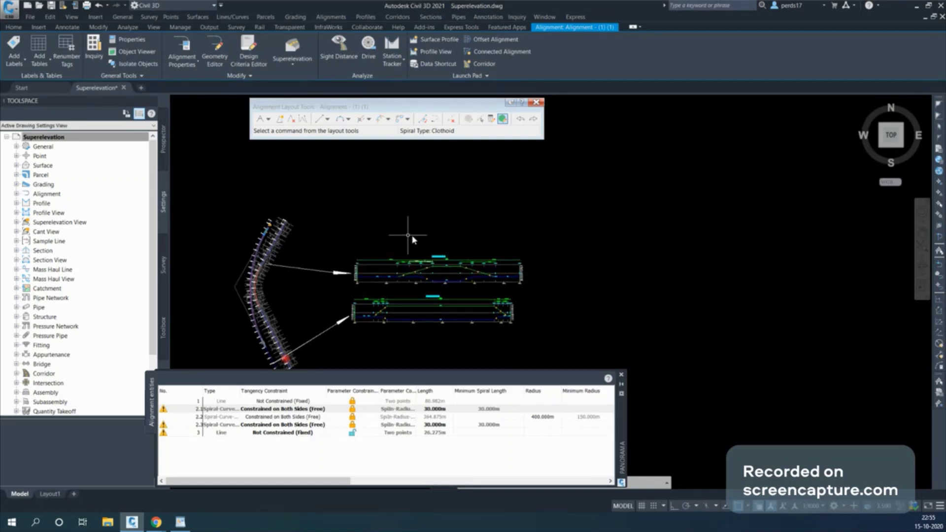
pyautogui.click(445, 277)
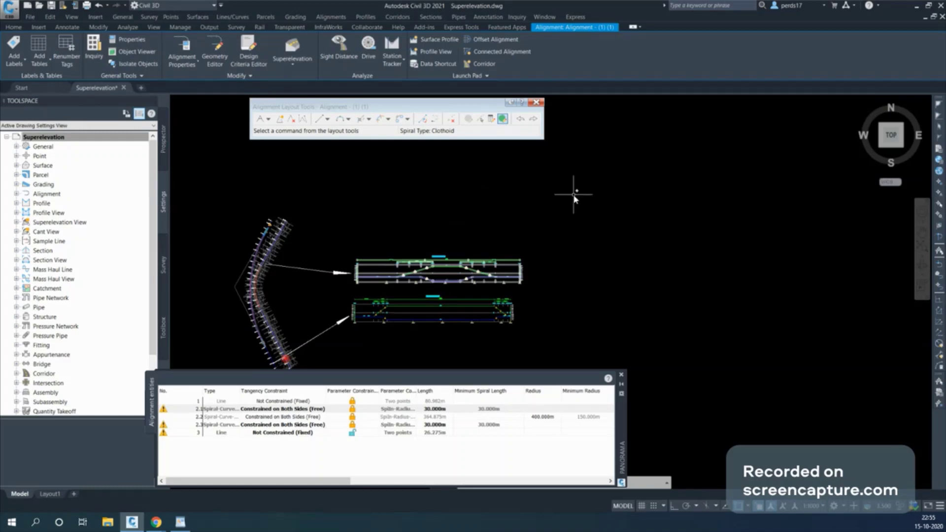